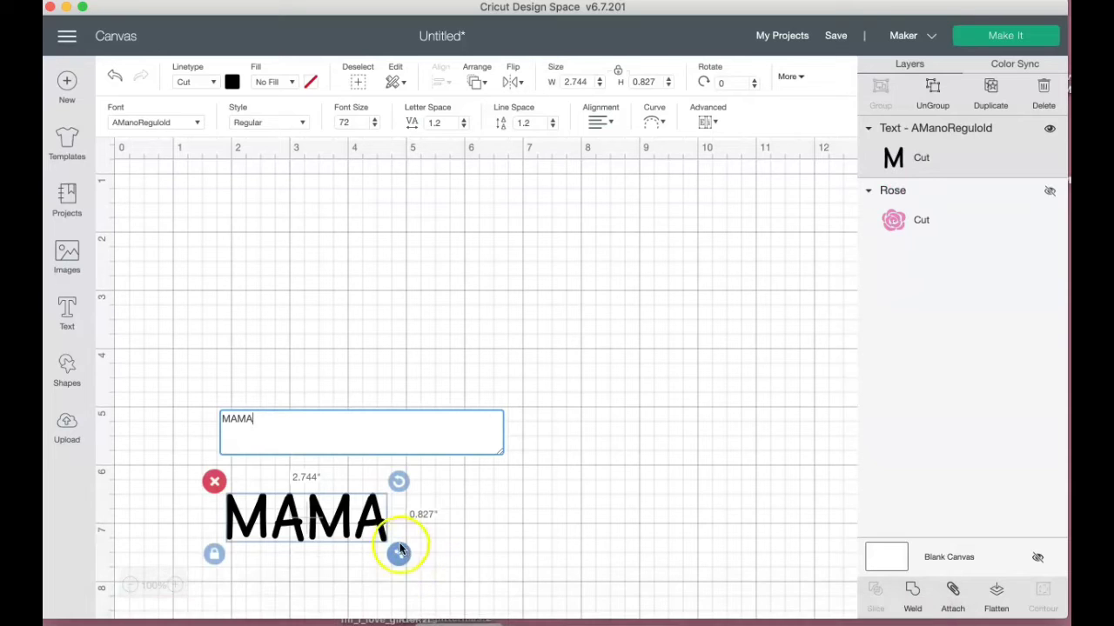
Enlarge the MAMA text to about 7.24 inches wide and move it to the upper part of the canvas
{"action": "left_click_drag", "start_coordinate": [398, 553], "coordinate": [661, 540]}
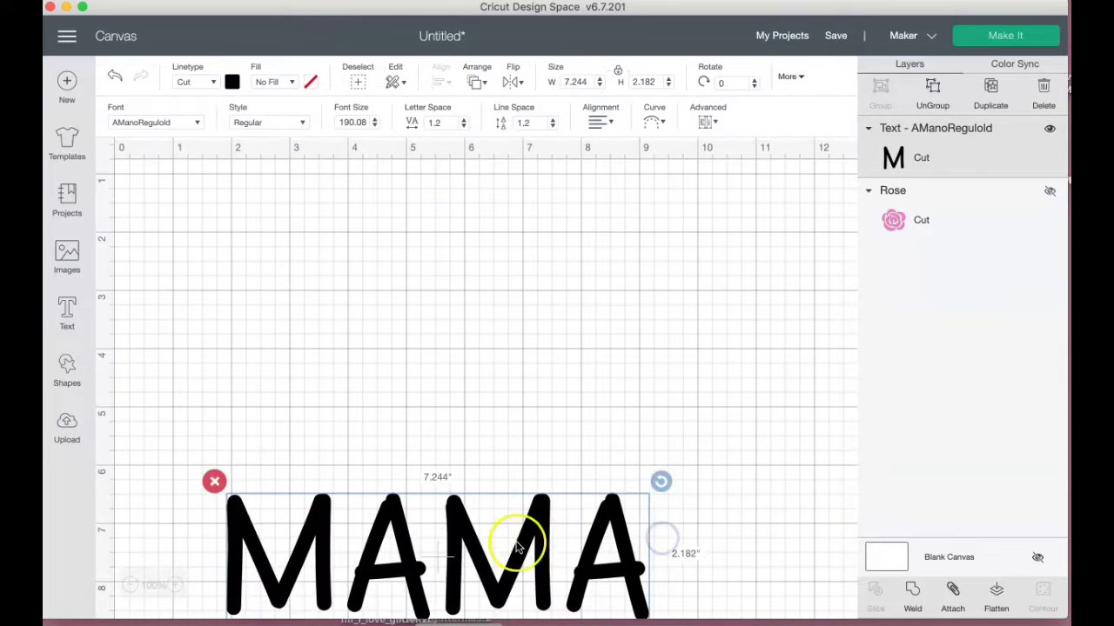
{"action": "left_click_drag", "start_coordinate": [517, 542], "coordinate": [522, 275]}
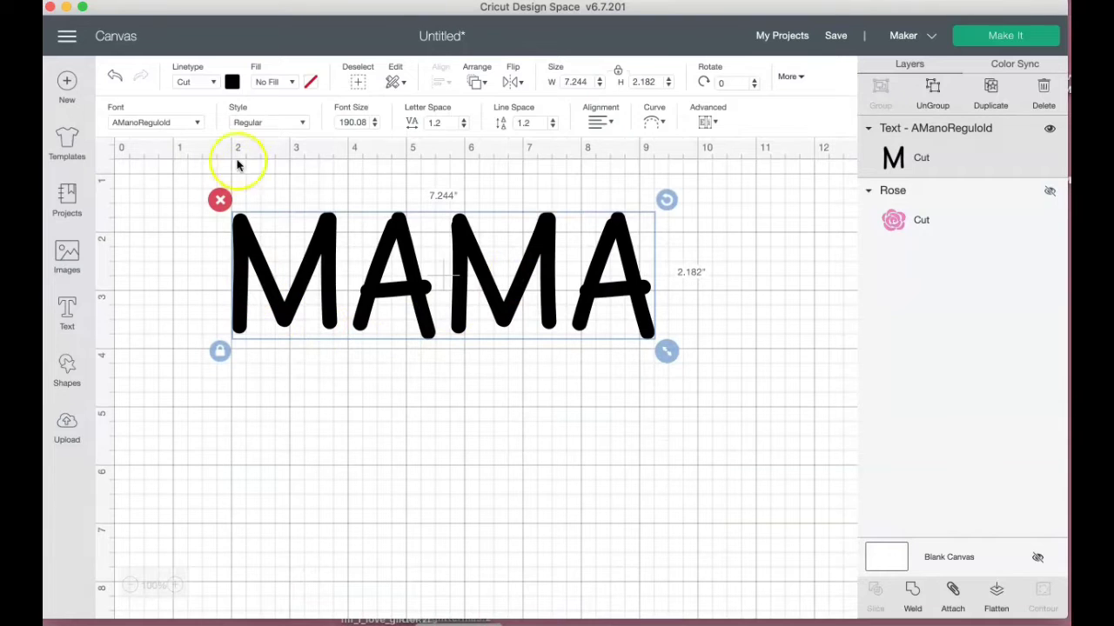
Try the Abadi MT Condensed Extra Bold font on the MAMA text
{"action": "left_click", "coordinate": [197, 123]}
{"action": "scroll", "coordinate": [461, 183], "scroll_direction": "down", "scroll_amount": 3}
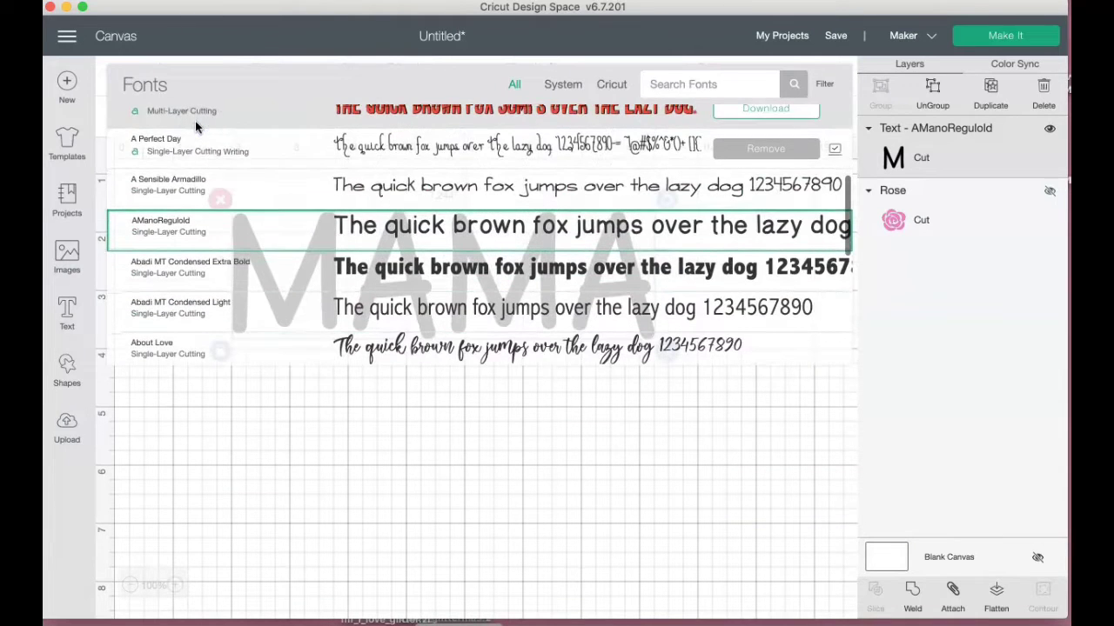
{"action": "left_click", "coordinate": [435, 264]}
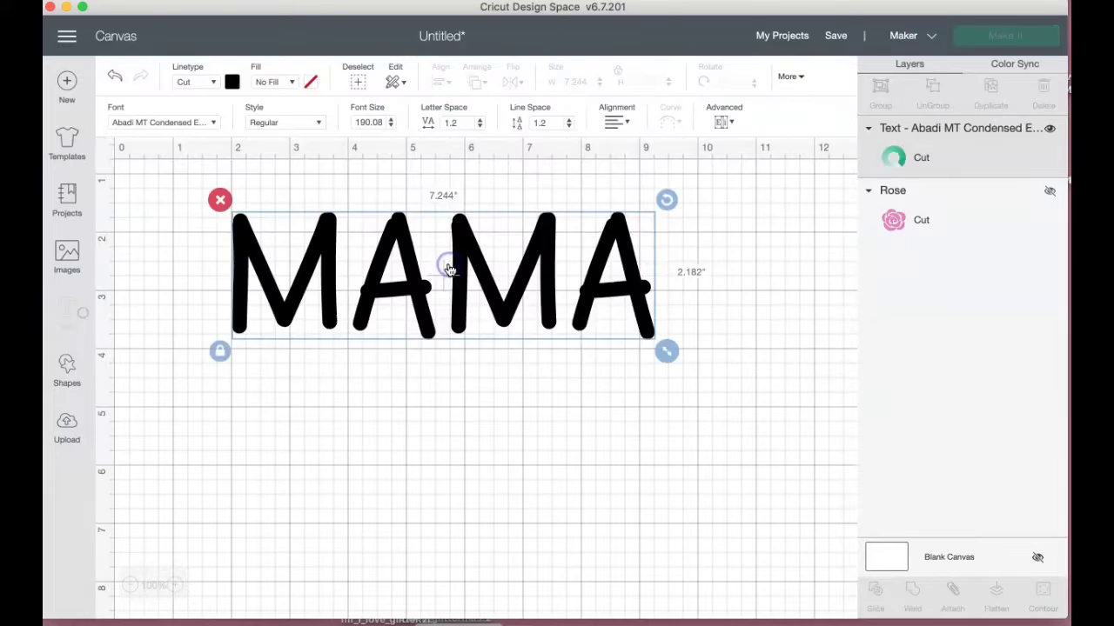
Search the fonts for "CRICUT SA" and apply Cricut Sans to the MAMA text
{"action": "left_click", "coordinate": [211, 122]}
{"action": "scroll", "coordinate": [429, 242], "scroll_direction": "up", "scroll_amount": 3}
{"action": "scroll", "coordinate": [429, 241], "scroll_direction": "up", "scroll_amount": 3}
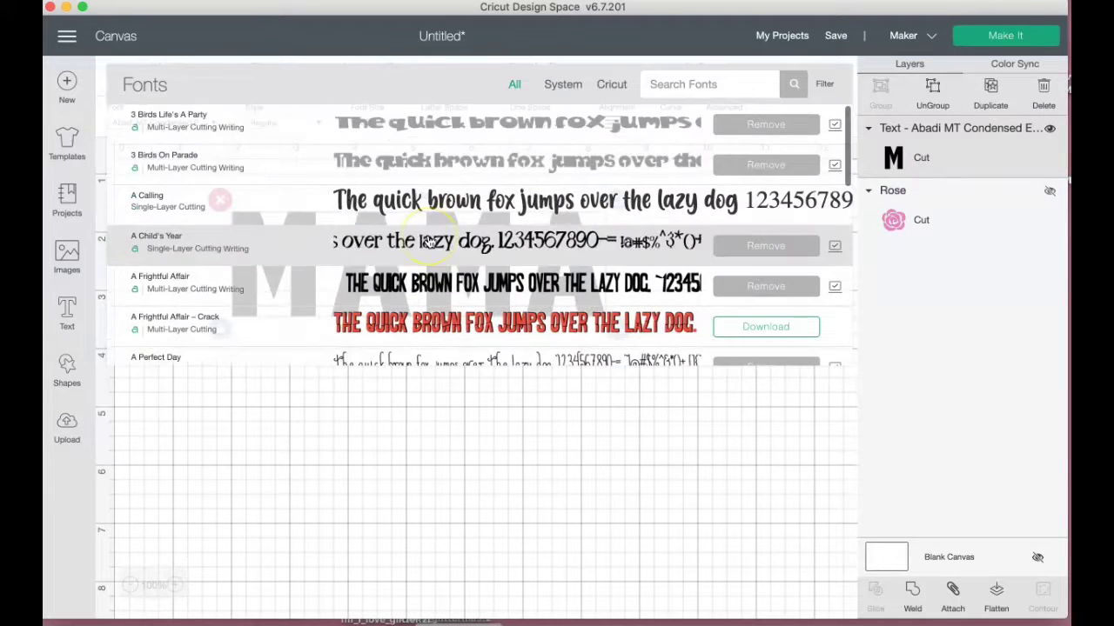
{"action": "scroll", "coordinate": [481, 165], "scroll_direction": "down", "scroll_amount": 5}
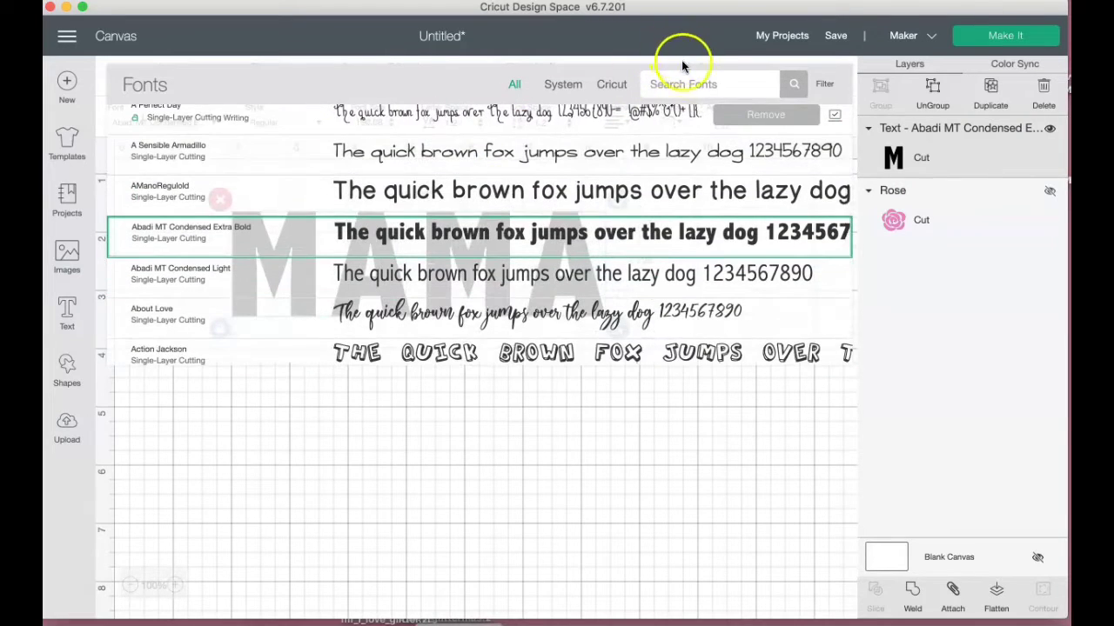
{"action": "left_click", "coordinate": [695, 87]}
{"action": "type", "text": "CRICUT SA"}
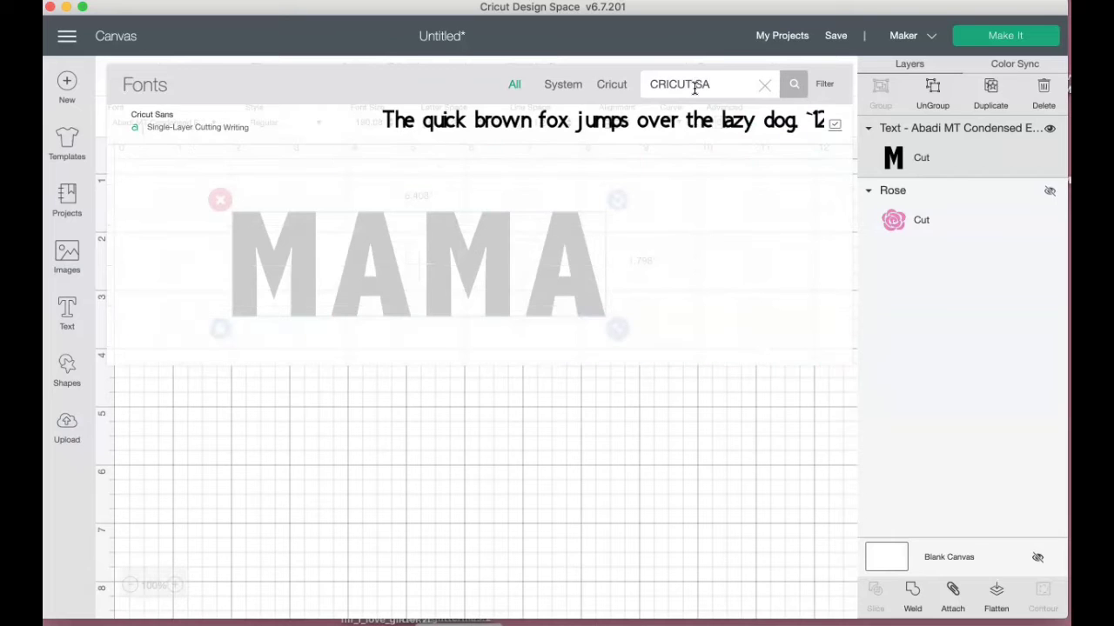
{"action": "left_click", "coordinate": [674, 122]}
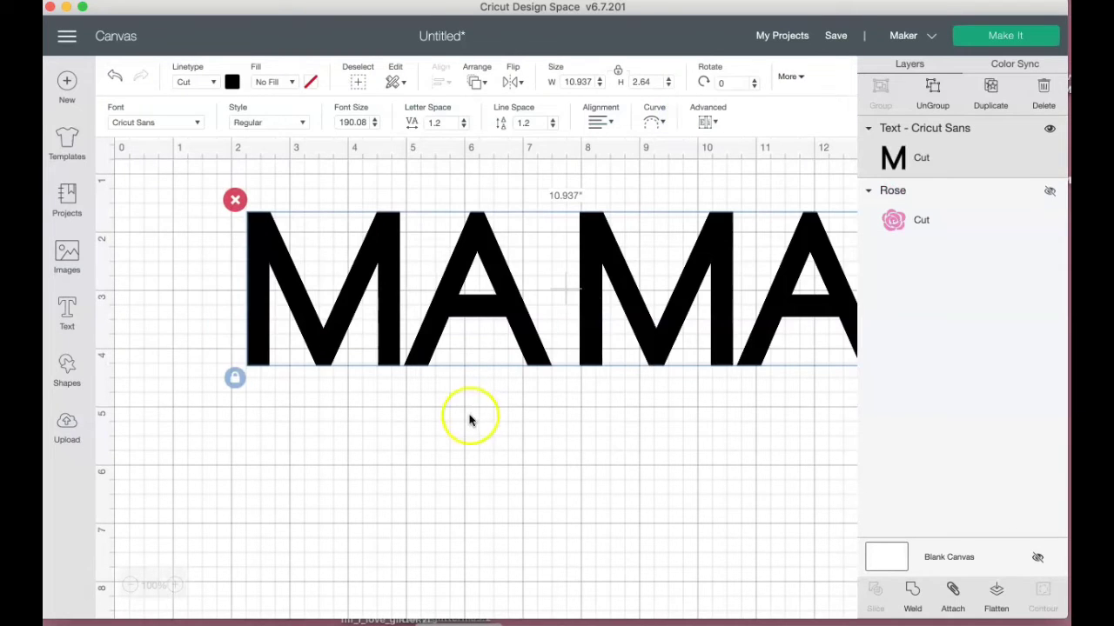
Scale the MAMA text down to about 8.03 inches wide and reposition it fully within the visible canvas
{"action": "left_click_drag", "start_coordinate": [645, 309], "coordinate": [541, 269]}
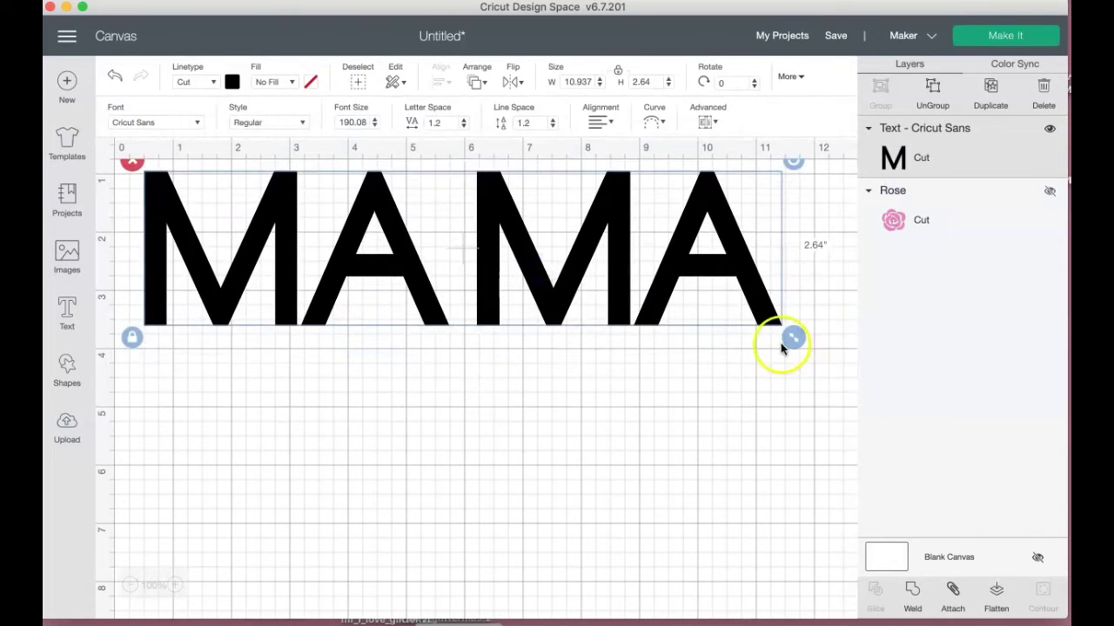
{"action": "left_click_drag", "start_coordinate": [794, 338], "coordinate": [687, 307]}
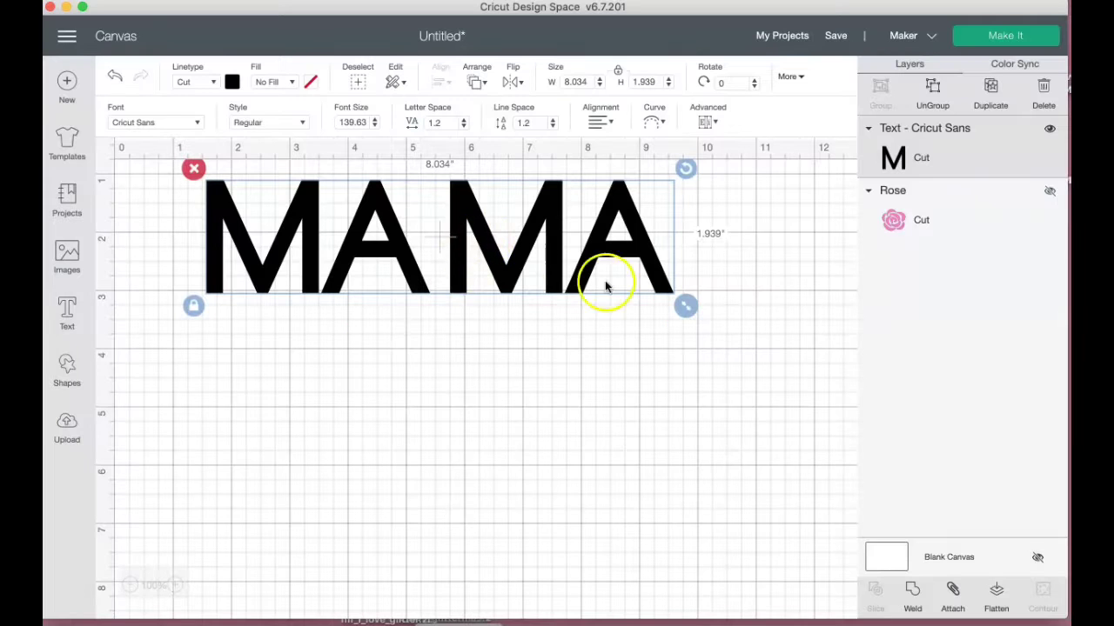
{"action": "left_click_drag", "start_coordinate": [589, 224], "coordinate": [597, 283]}
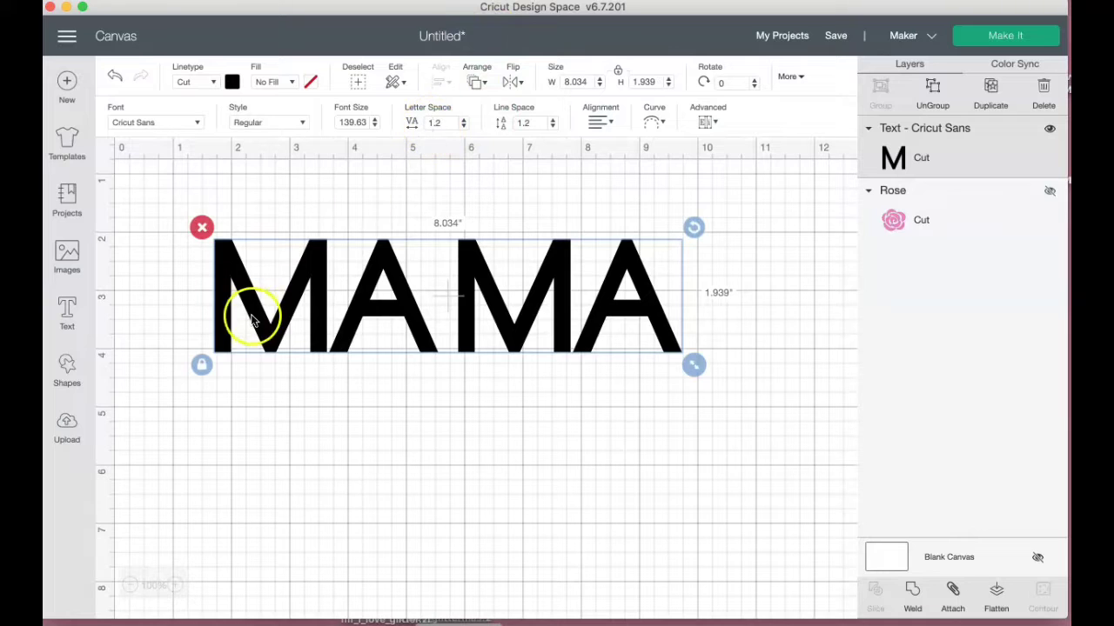
Resize the MAMA text to 7 inches wide by 2.4 inches high with proportions unlocked, relock them, and move the text up the canvas
{"action": "left_click", "coordinate": [202, 365]}
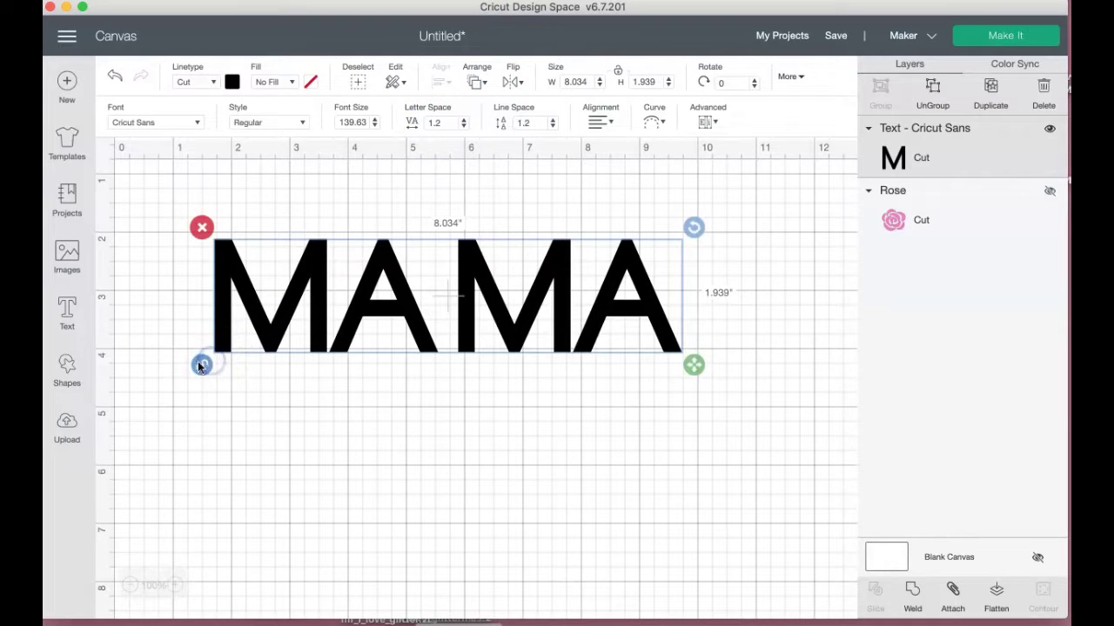
{"action": "double_click", "coordinate": [578, 82]}
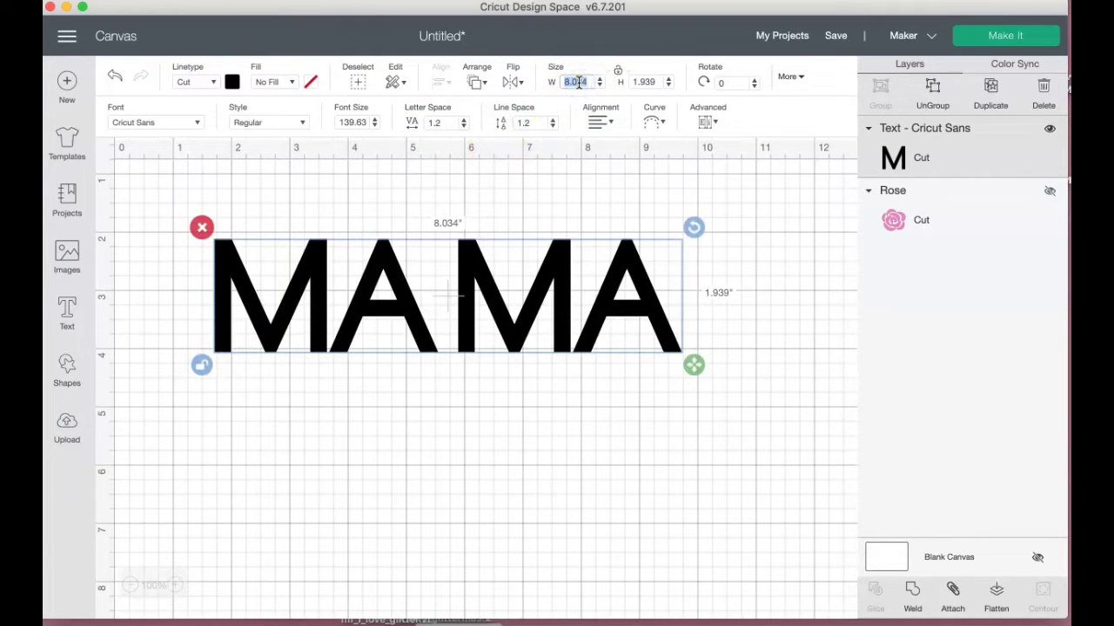
{"action": "type", "text": "7"}
{"action": "key", "text": "Return"}
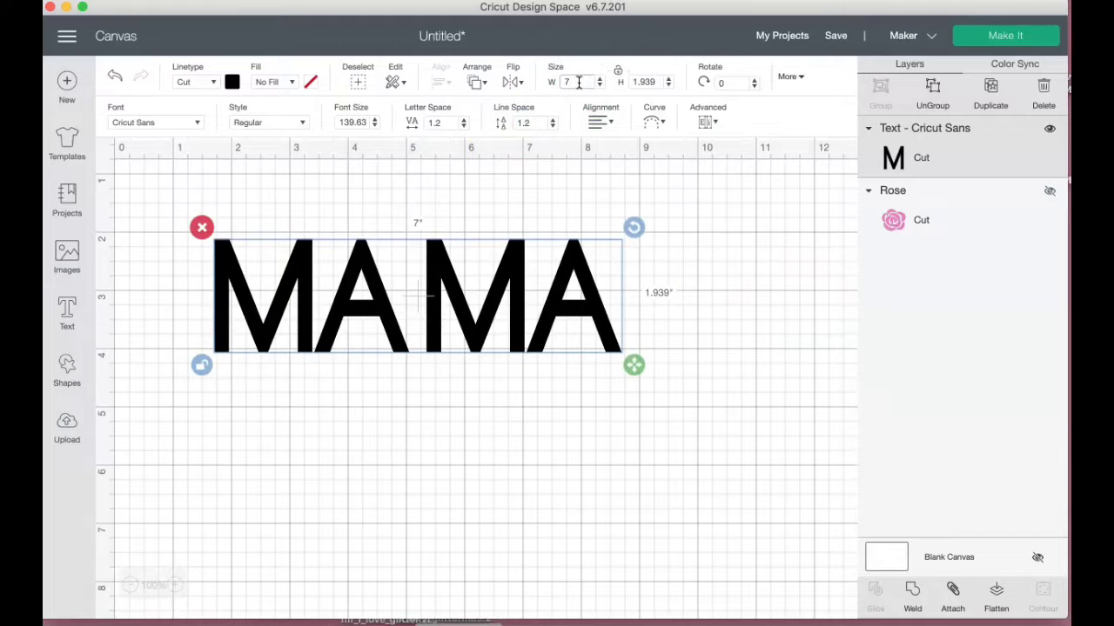
{"action": "double_click", "coordinate": [643, 82]}
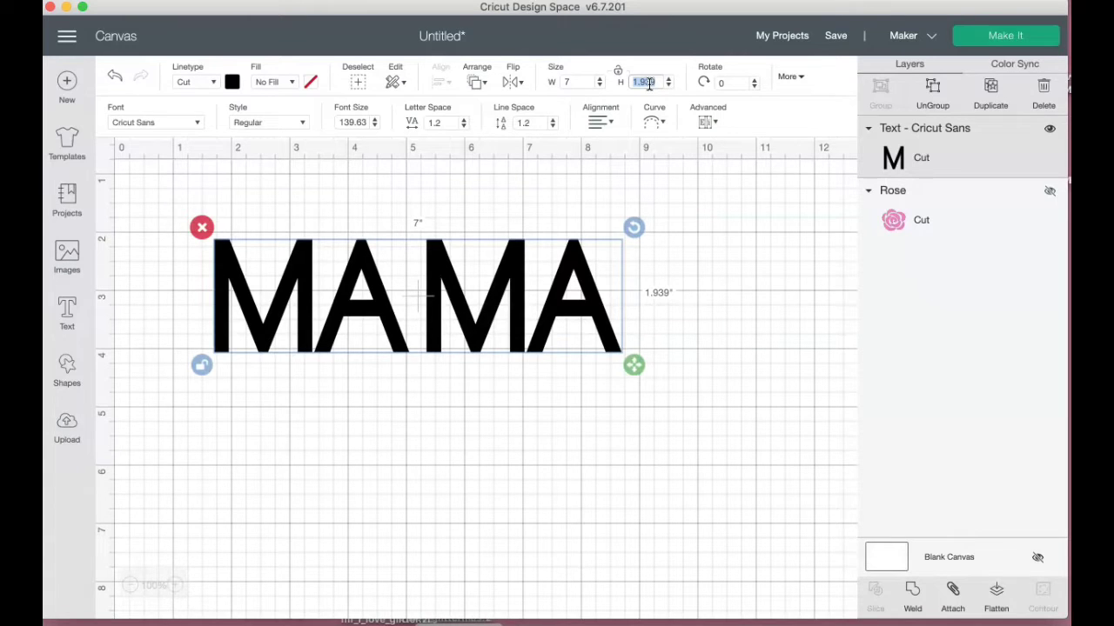
{"action": "type", "text": "2.4"}
{"action": "key", "text": "Return"}
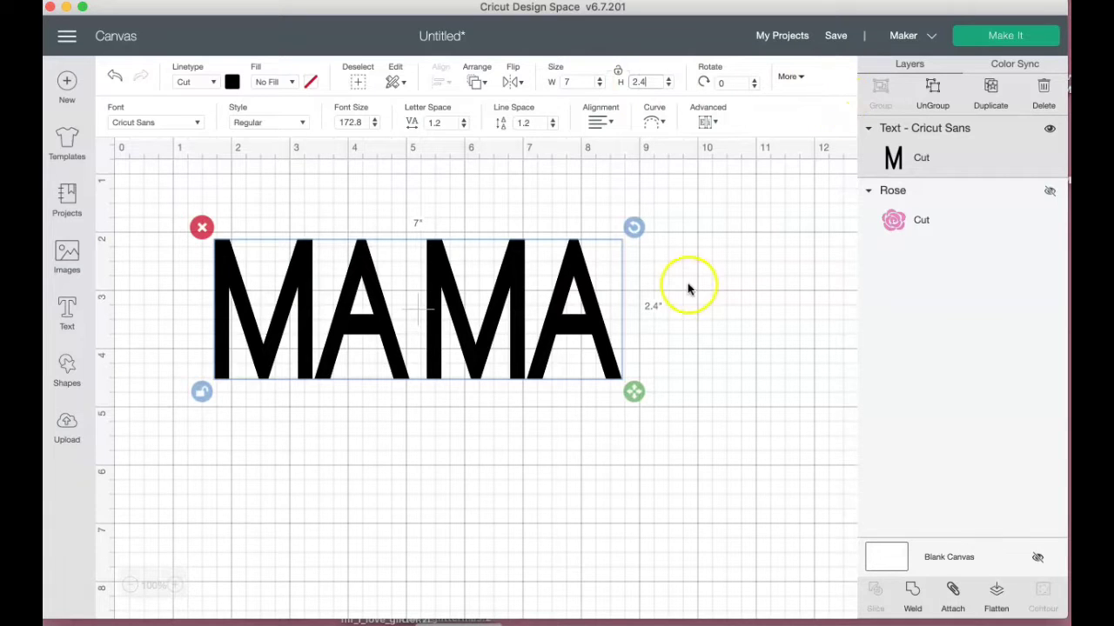
{"action": "left_click", "coordinate": [201, 391]}
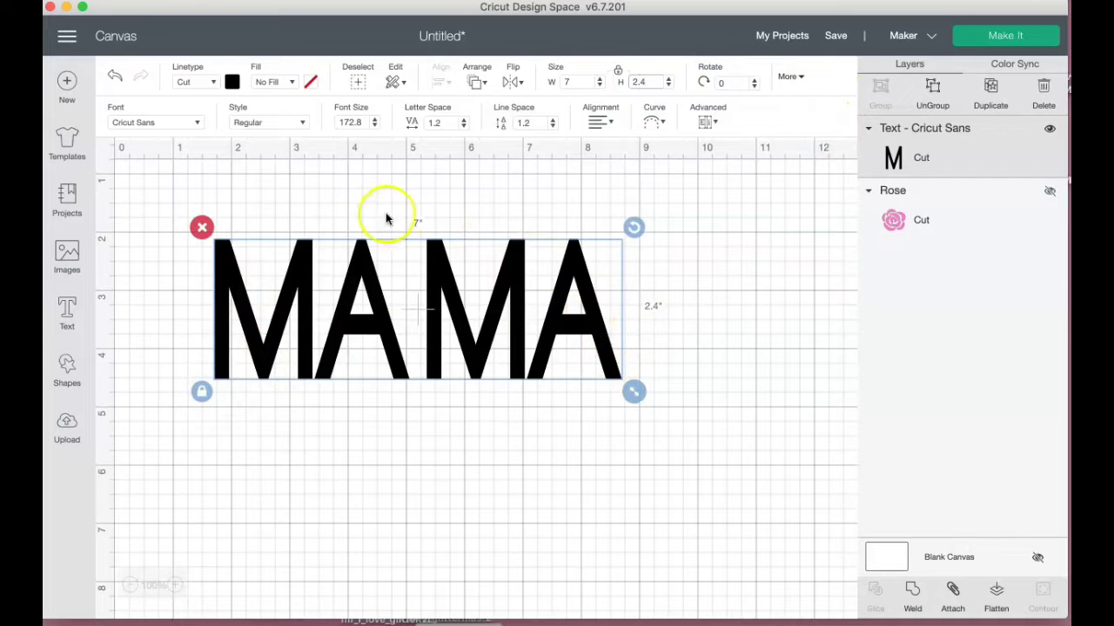
{"action": "left_click_drag", "start_coordinate": [456, 327], "coordinate": [484, 261]}
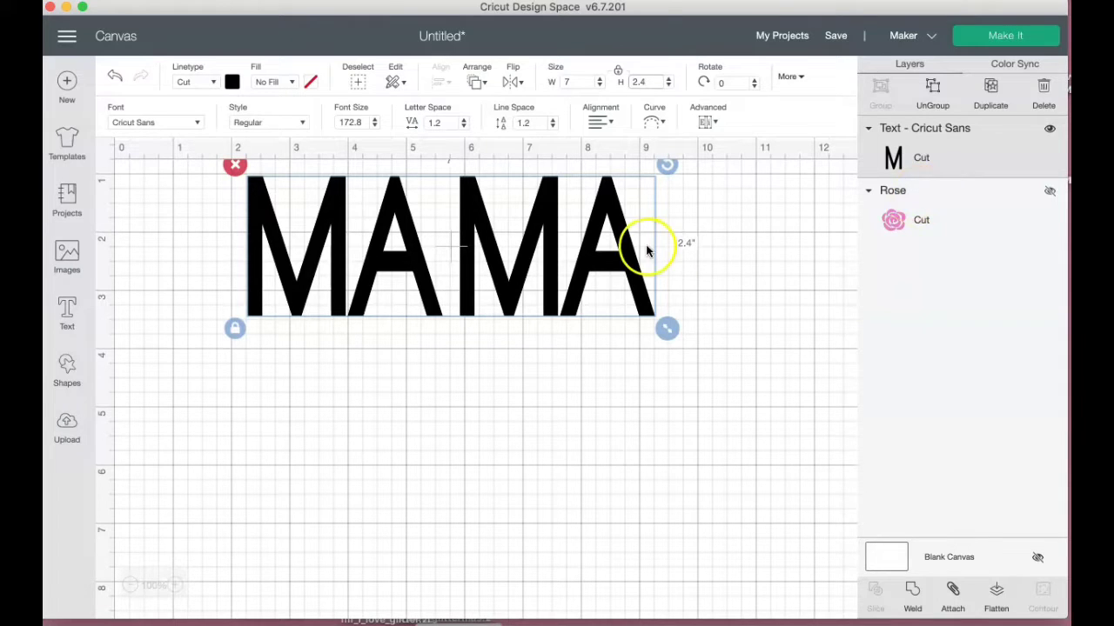
{"action": "left_click", "coordinate": [560, 266]}
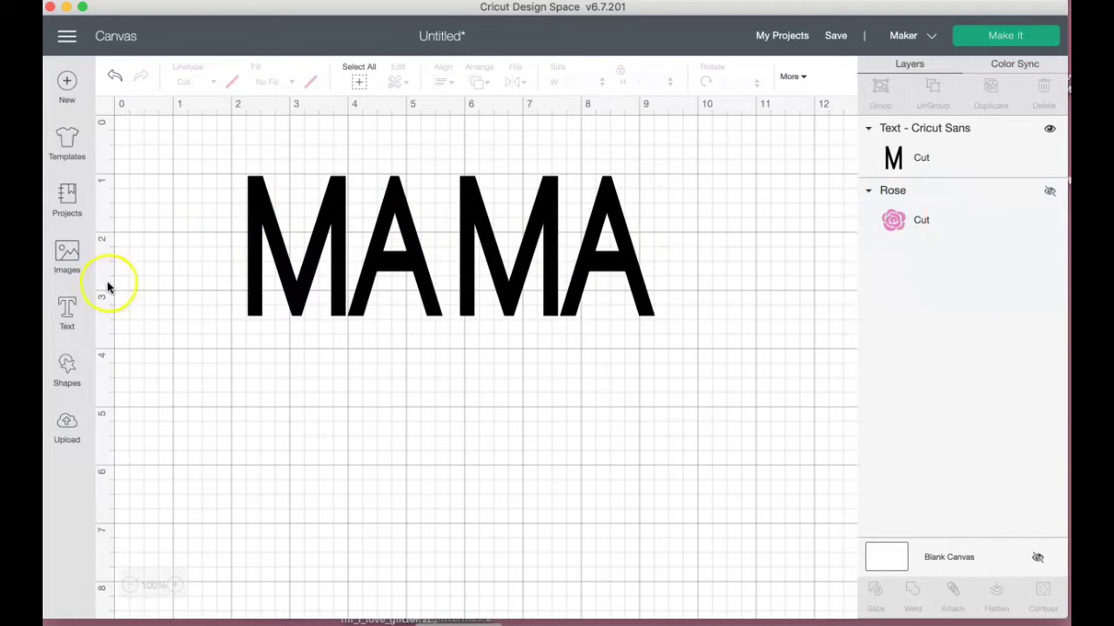
{"action": "left_click", "coordinate": [68, 315]}
{"action": "left_click", "coordinate": [293, 527]}
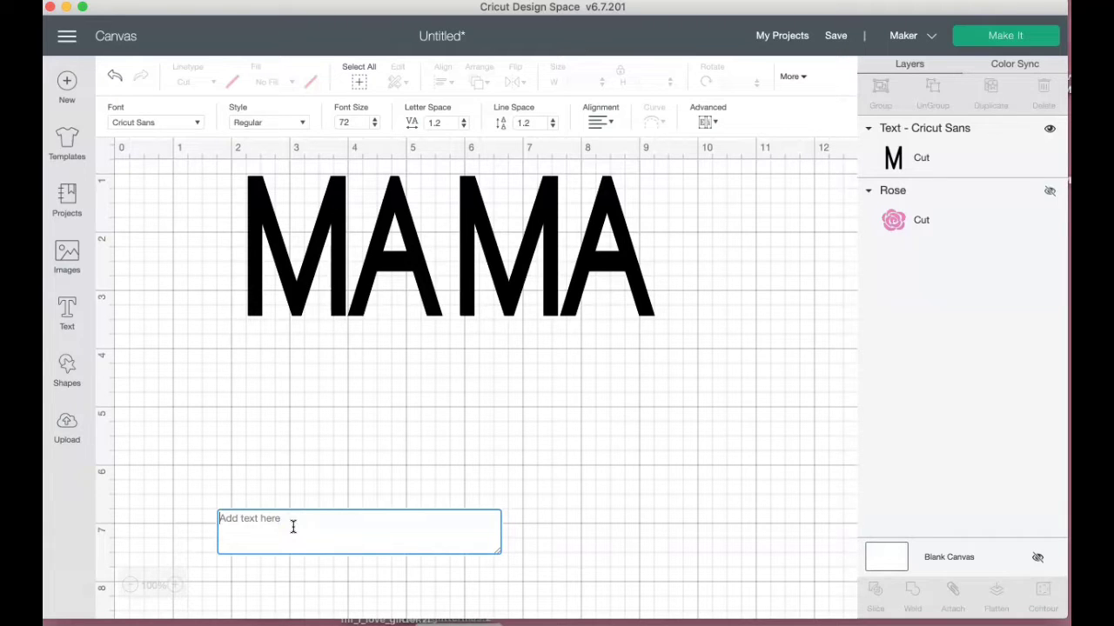
{"action": "left_click", "coordinate": [466, 260]}
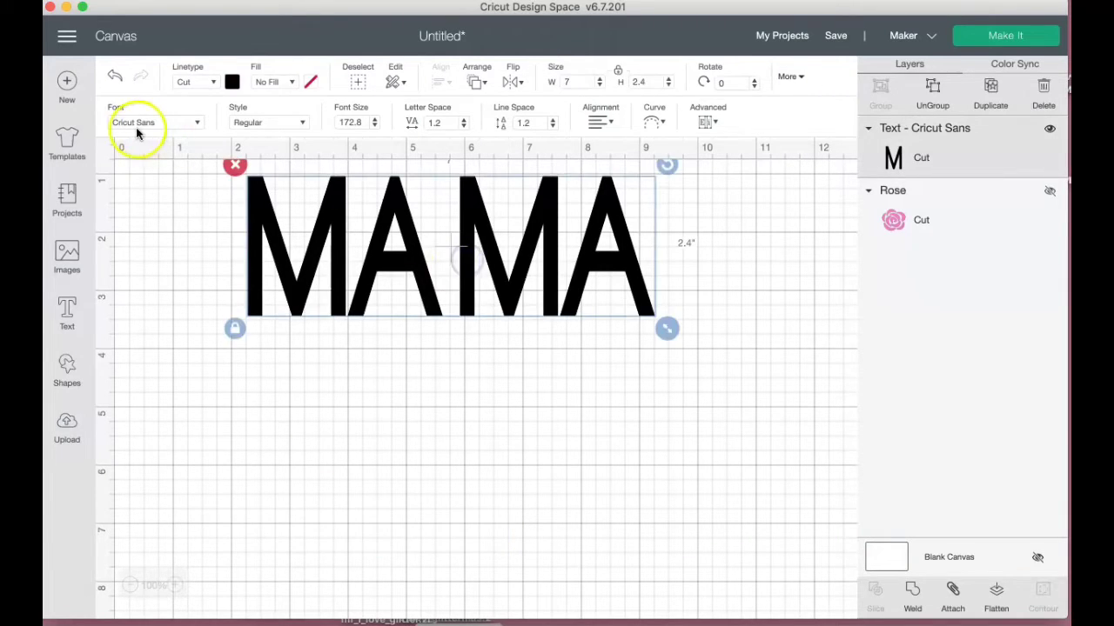
Add a separate text object below MAMA containing the first child's name
{"action": "left_click", "coordinate": [70, 319]}
{"action": "left_click", "coordinate": [291, 528]}
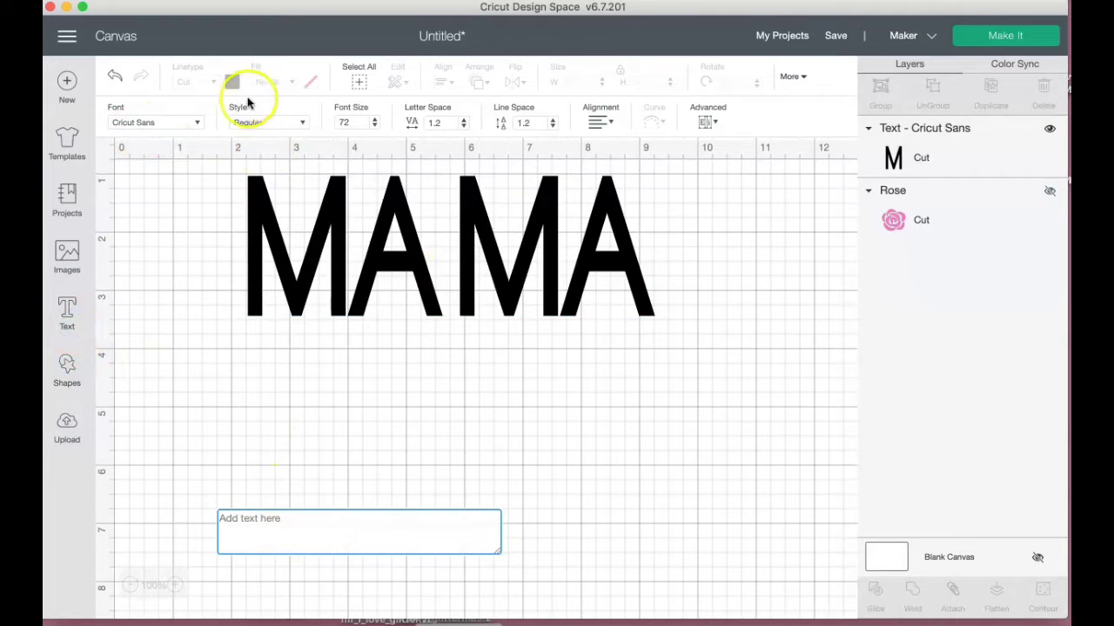
{"action": "left_click", "coordinate": [326, 522]}
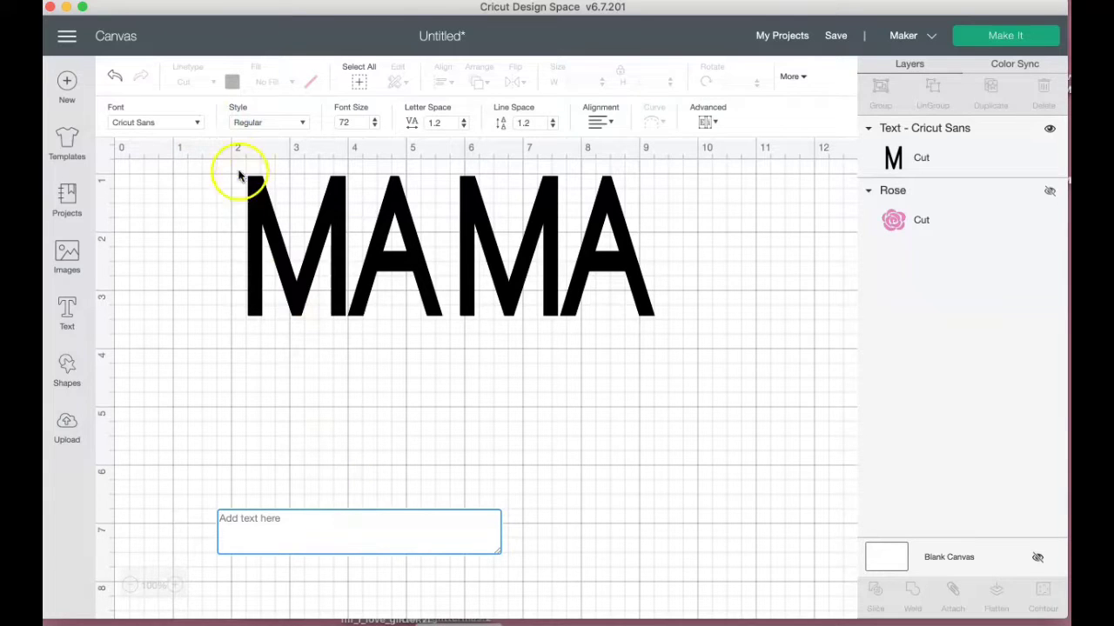
{"action": "left_click", "coordinate": [198, 123]}
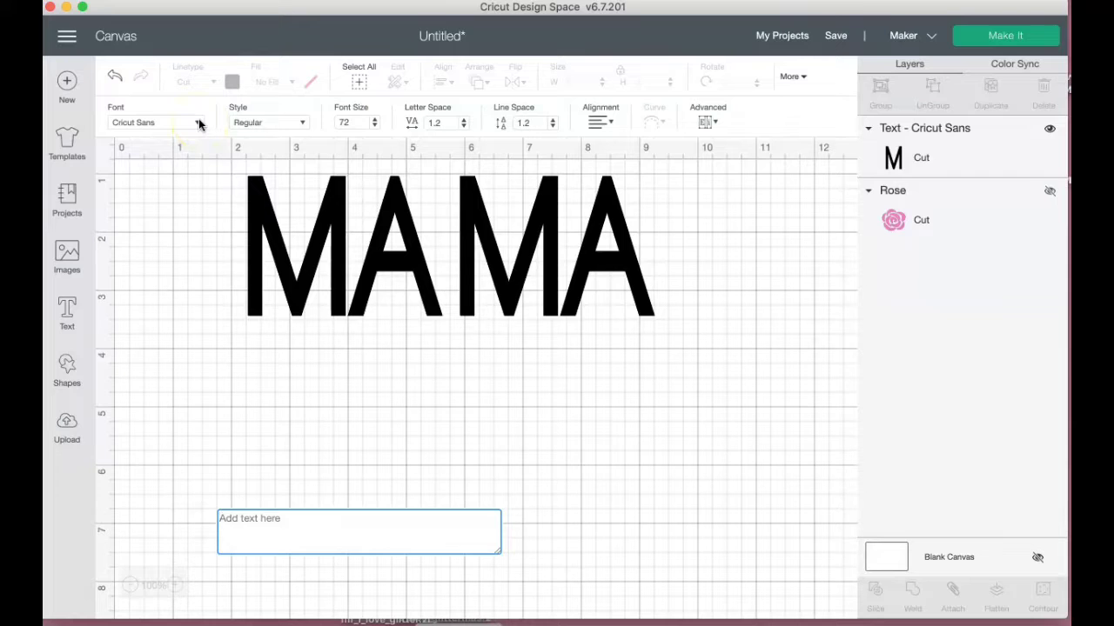
{"action": "type", "text": "Chonita"}
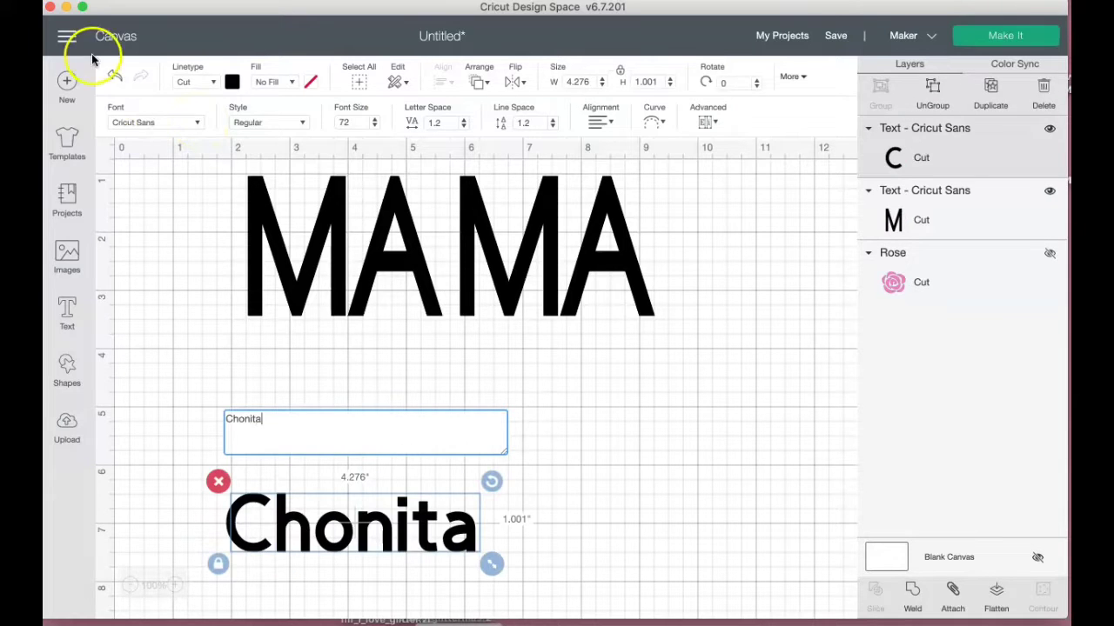
Clear the previous font search, look up "i love" and apply the I Love Glitter font to the name text
{"action": "left_click", "coordinate": [197, 126]}
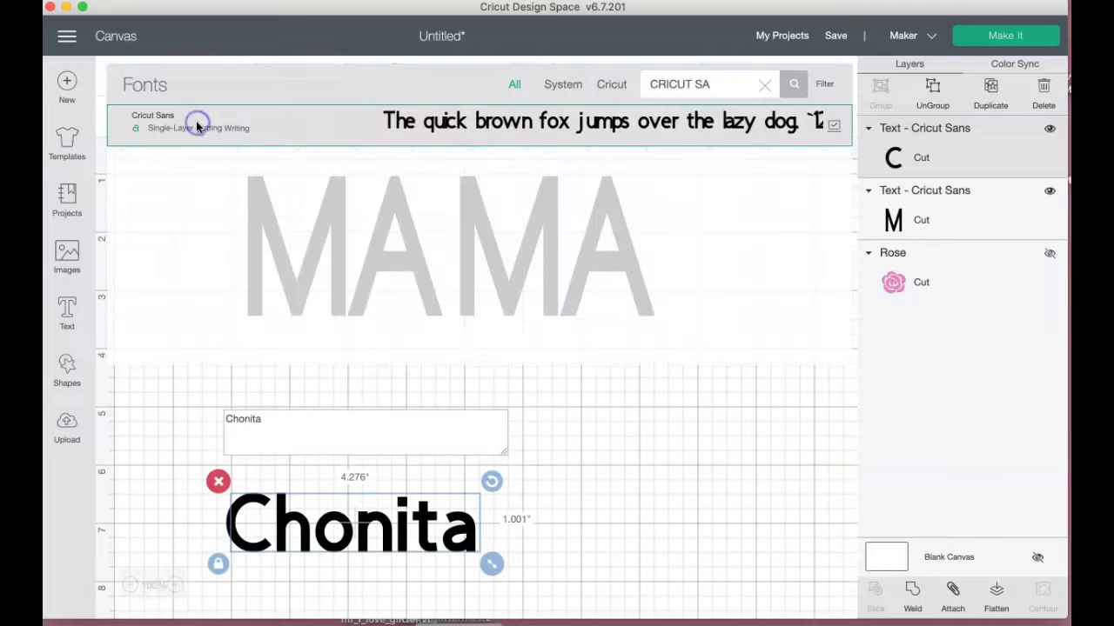
{"action": "left_click", "coordinate": [764, 86]}
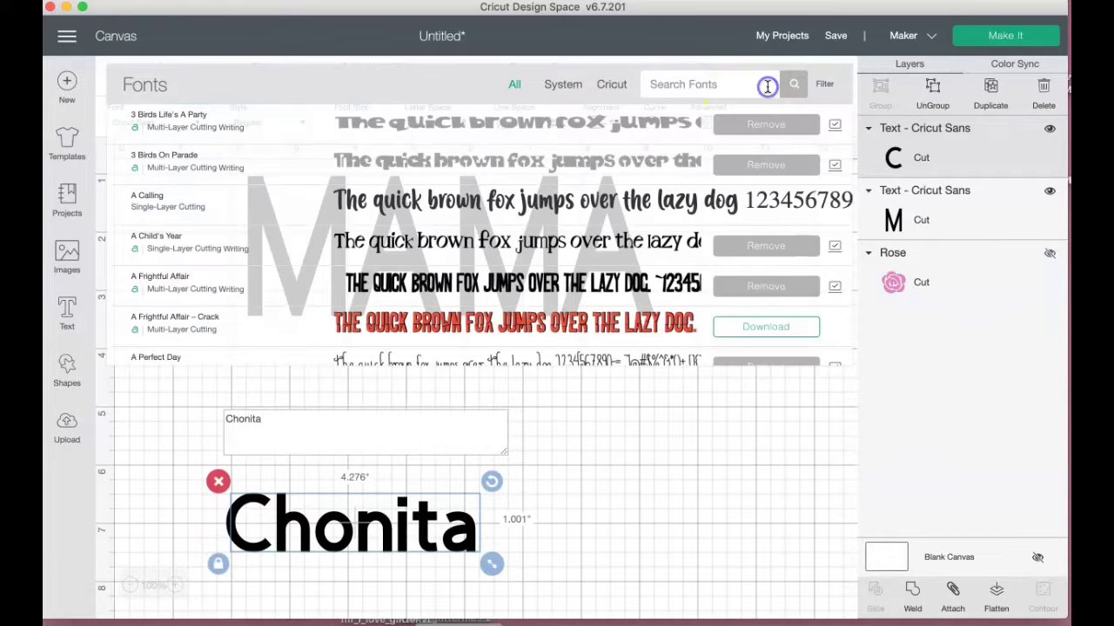
{"action": "left_click", "coordinate": [717, 83]}
{"action": "type", "text": "i love"}
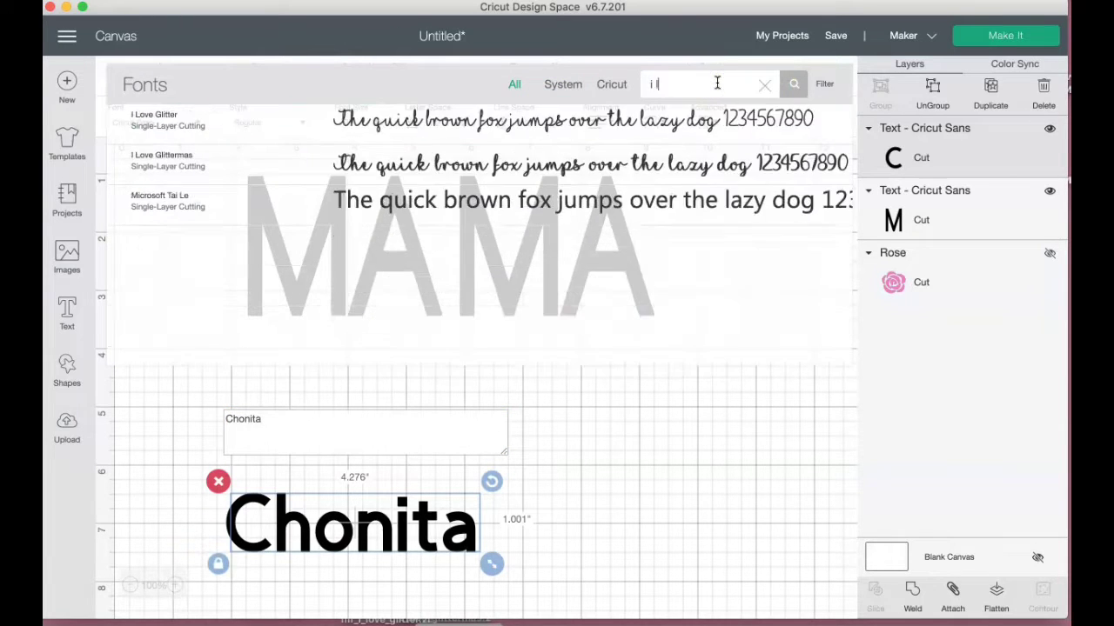
{"action": "left_click", "coordinate": [684, 120]}
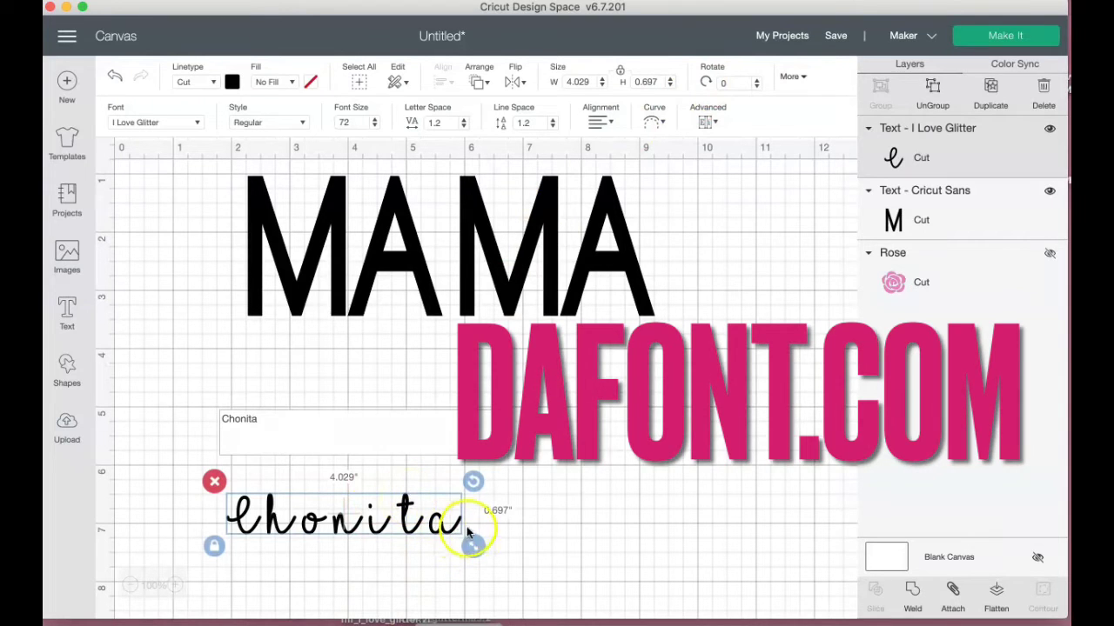
Try an underscore after the first name as a heart flourish, and remove it again
{"action": "left_click", "coordinate": [287, 420]}
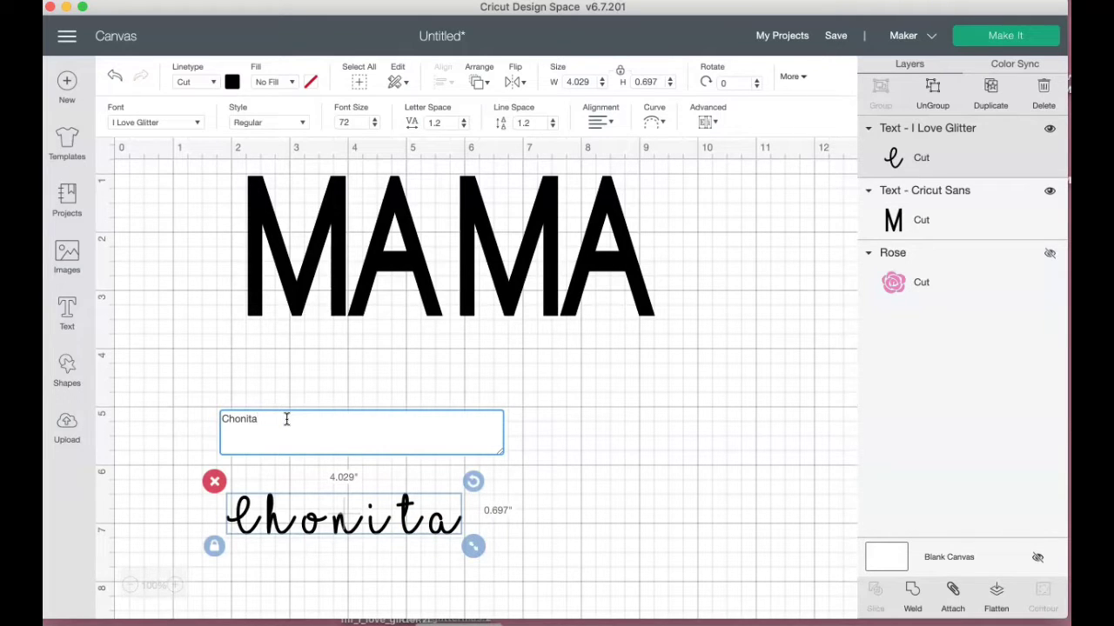
{"action": "type", "text": "_"}
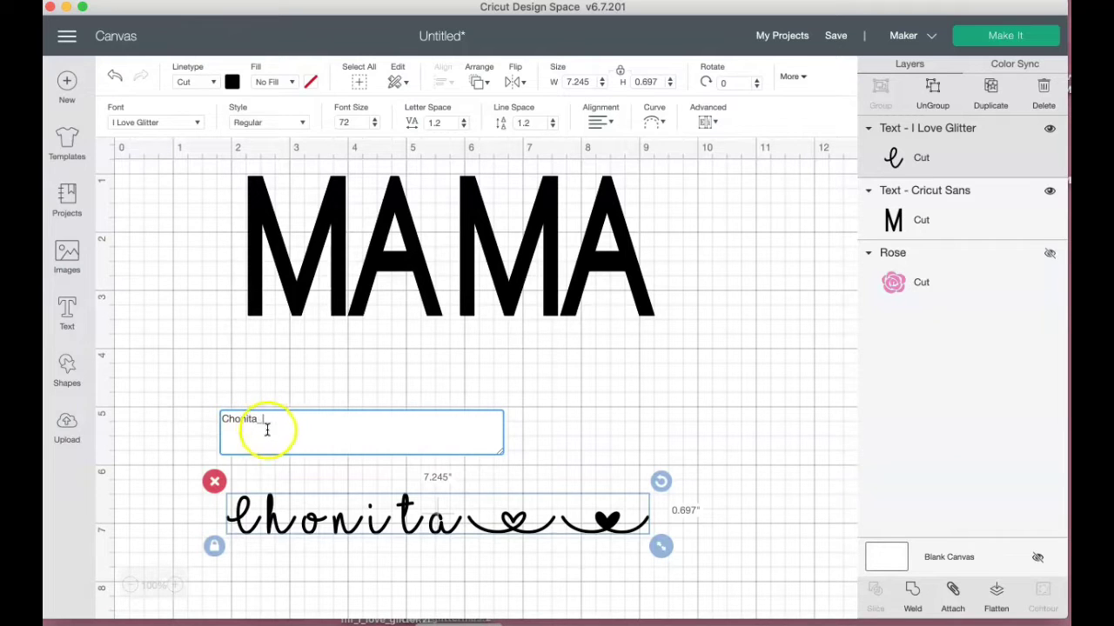
{"action": "left_click", "coordinate": [274, 419]}
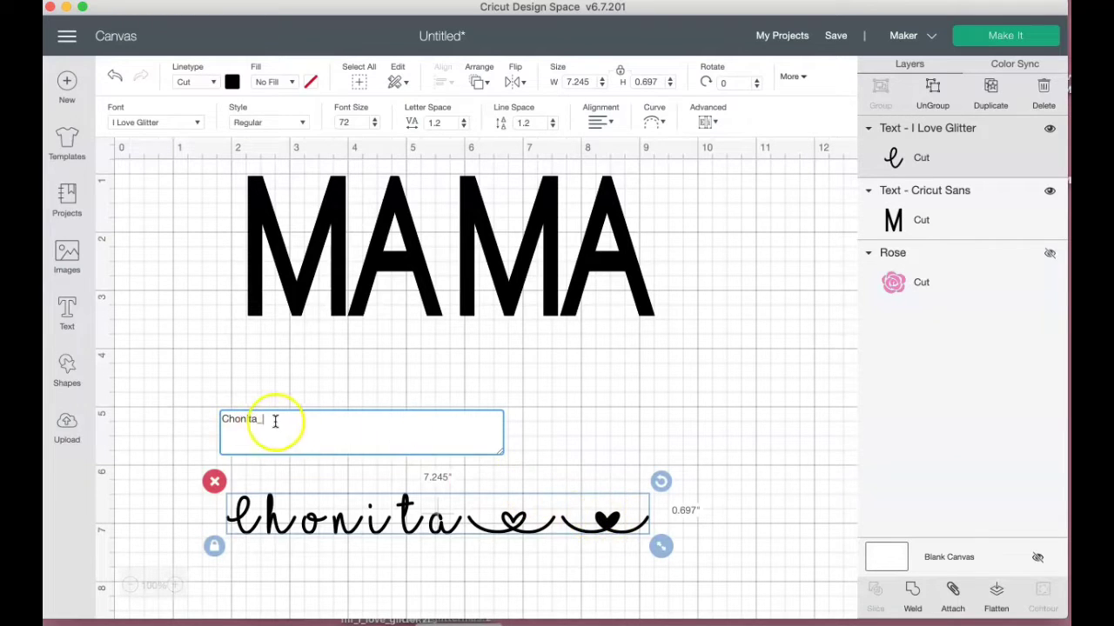
{"action": "key", "text": "BackSpace"}
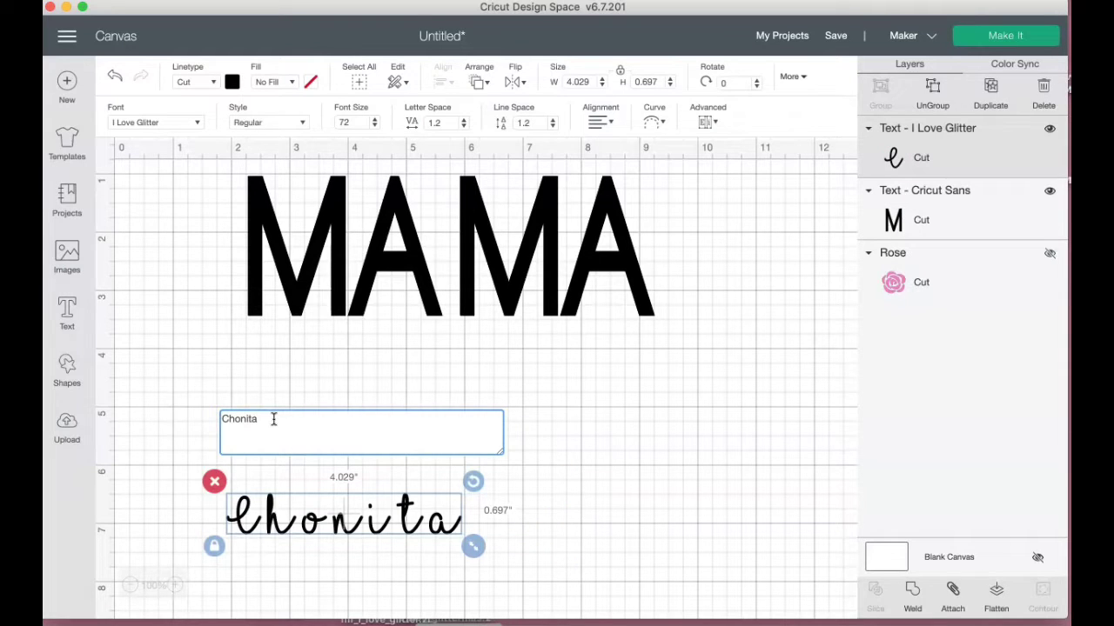
Append the second and third names to the name text, putting a vertical-bar heart character between the names
{"action": "key", "text": "super+v"}
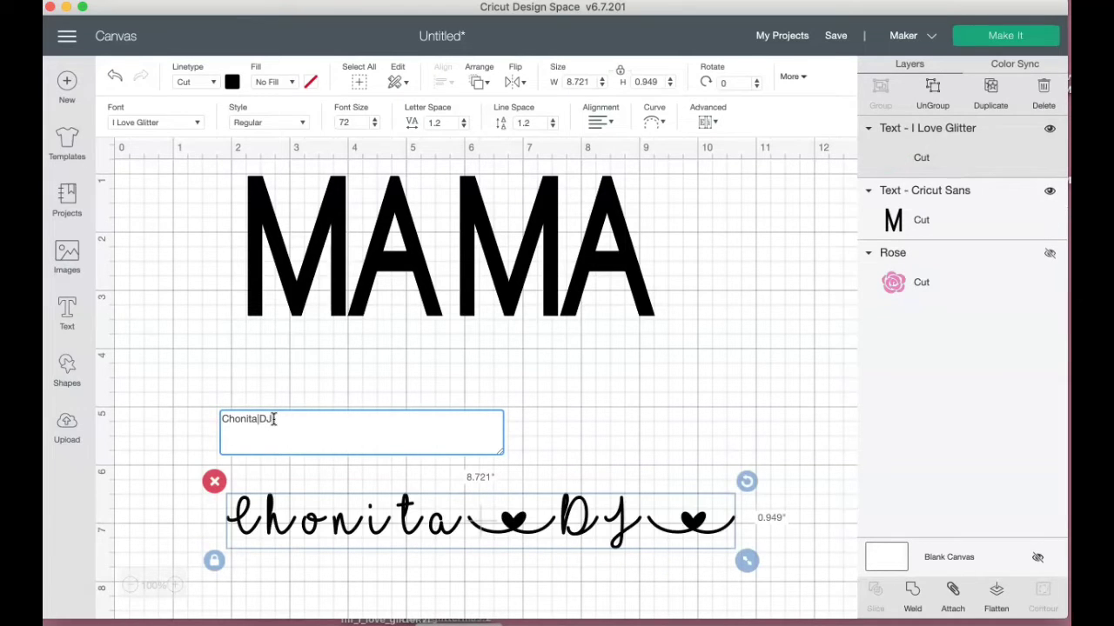
{"action": "type", "text": "Daniel"}
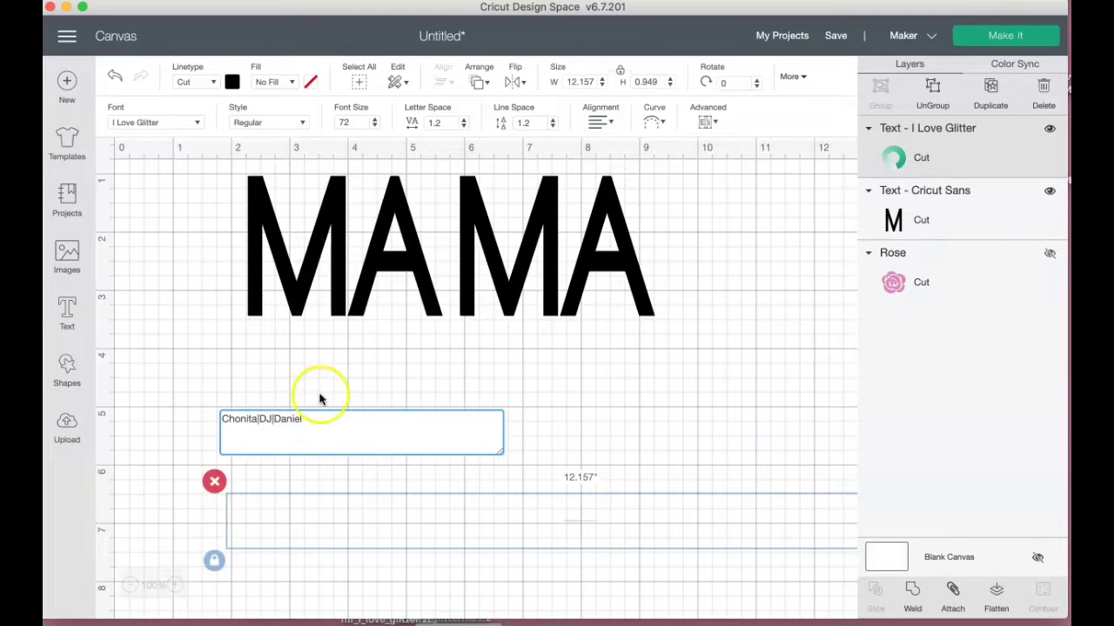
Move the name line directly beneath the MAMA lettering and set its letter spacing to 1
{"action": "left_click_drag", "start_coordinate": [637, 542], "coordinate": [577, 419]}
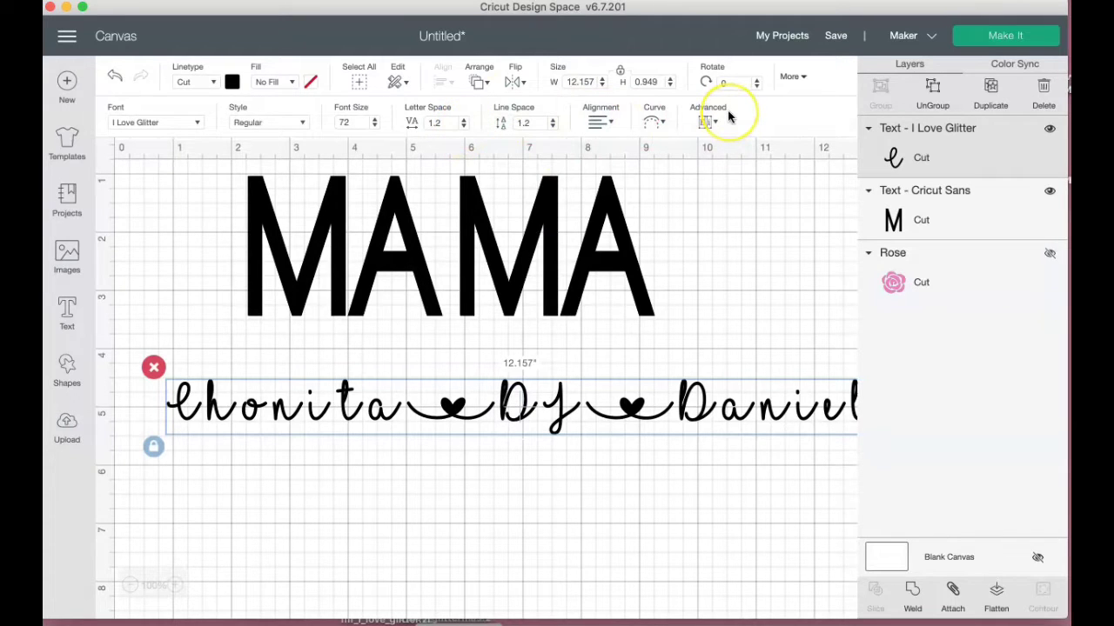
{"action": "left_click", "coordinate": [464, 128]}
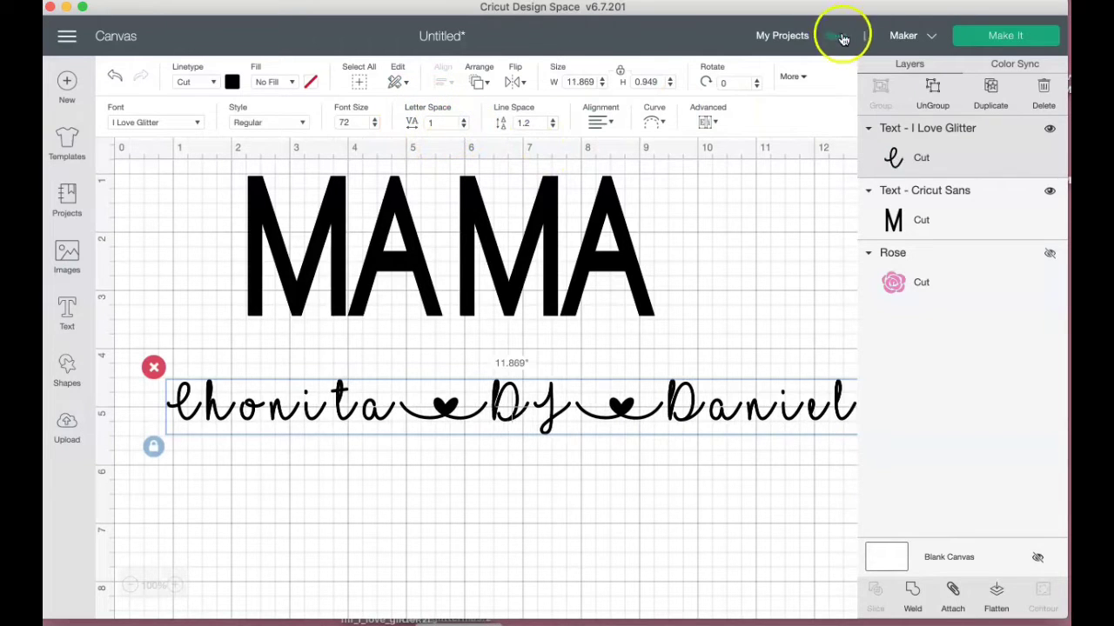
Save the project under the title "Mom Tiles"
{"action": "left_click", "coordinate": [835, 36]}
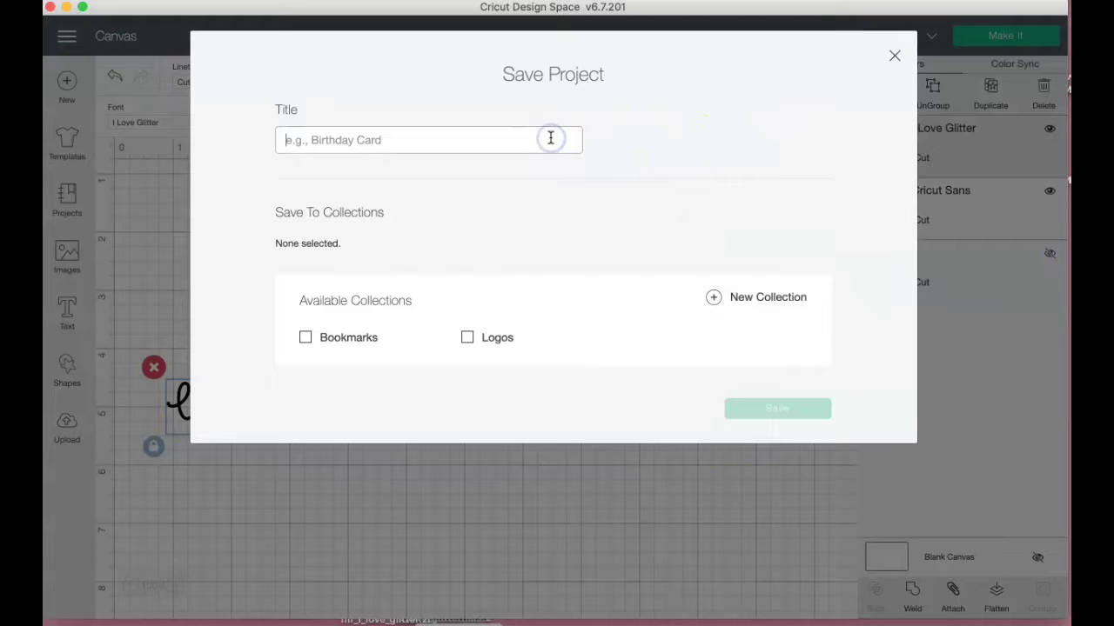
{"action": "type", "text": "Mom Tiles"}
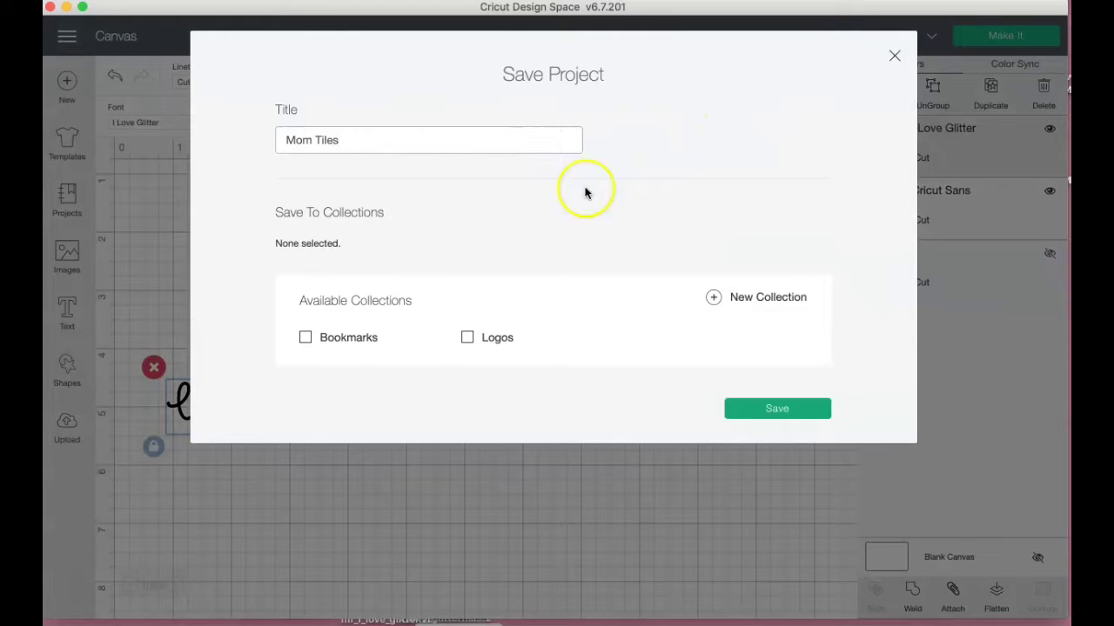
{"action": "left_click", "coordinate": [795, 413]}
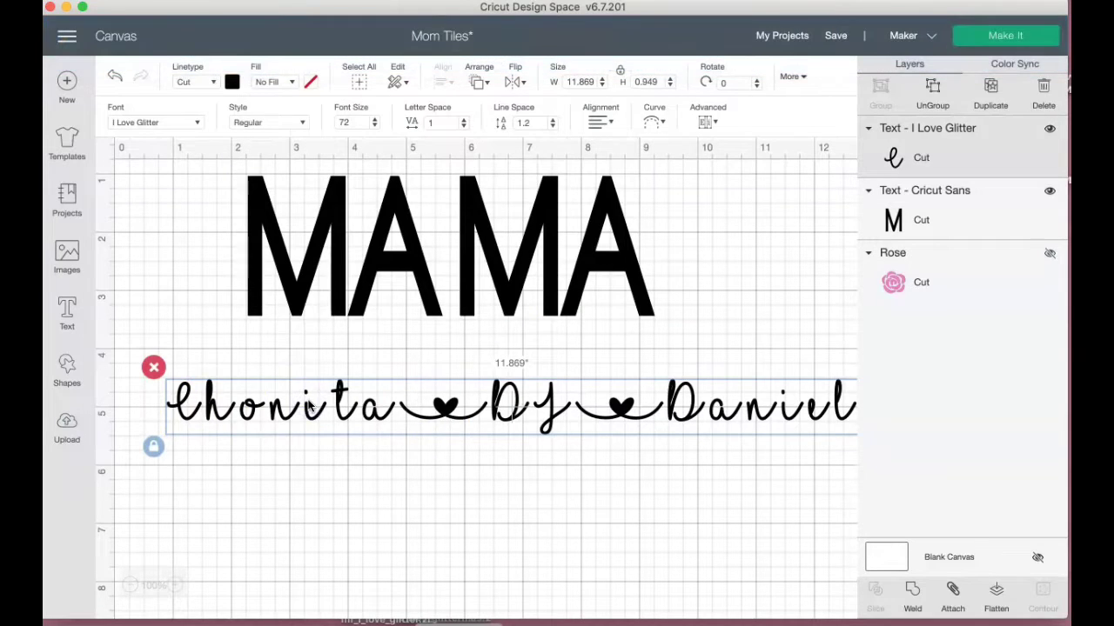
Tighten the letter spacing of the script name line to -1 so the letters and hearts connect
{"action": "left_click", "coordinate": [460, 539]}
{"action": "left_click", "coordinate": [417, 420]}
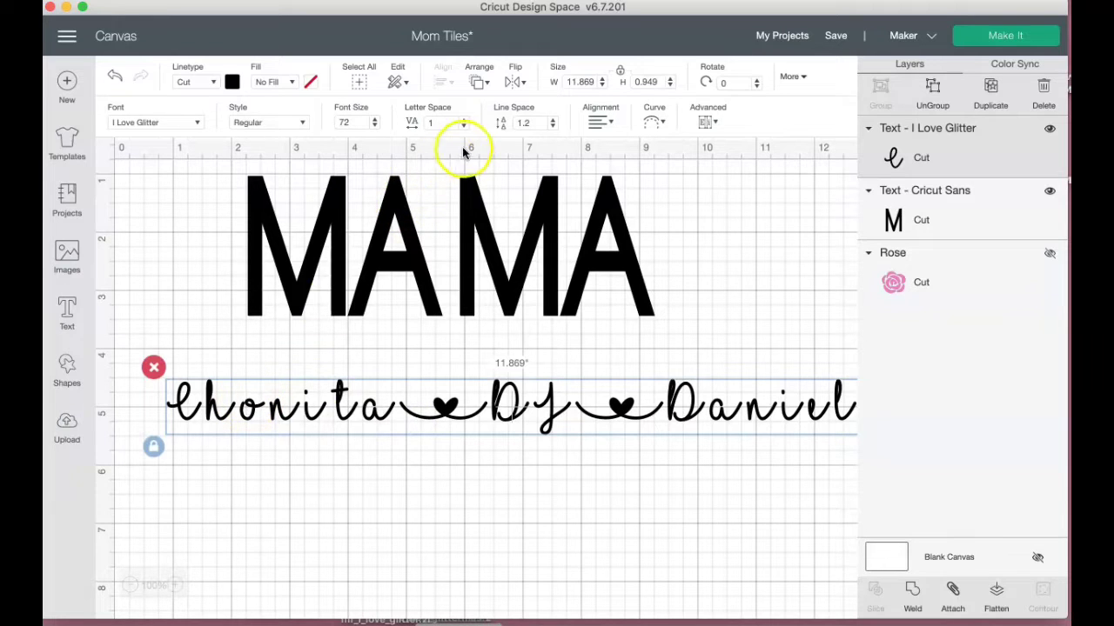
{"action": "left_click", "coordinate": [466, 393]}
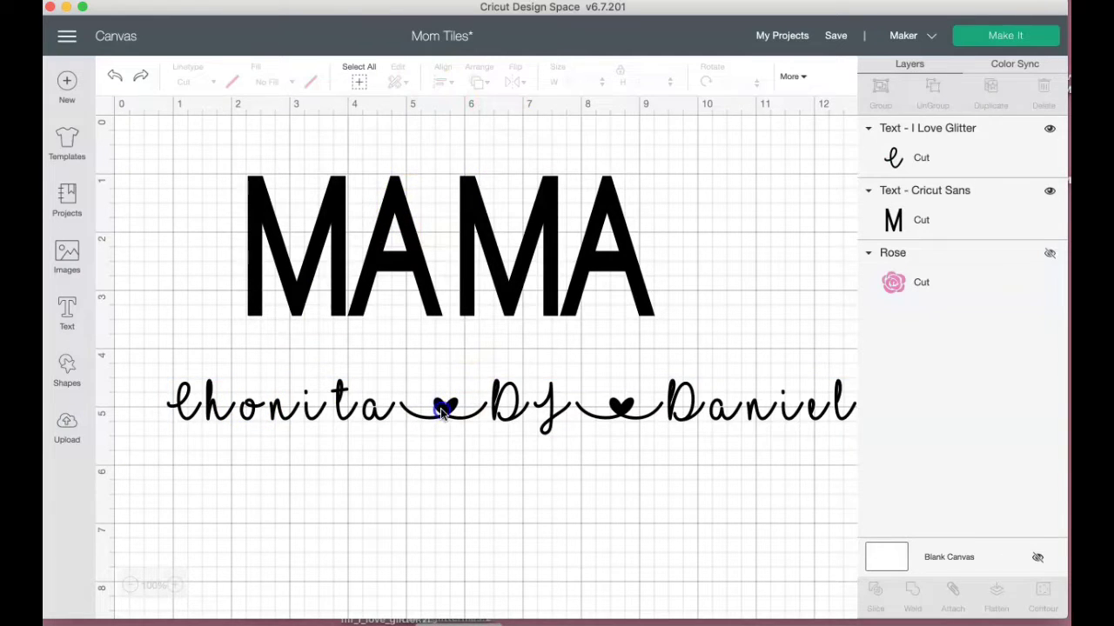
{"action": "left_click", "coordinate": [443, 412]}
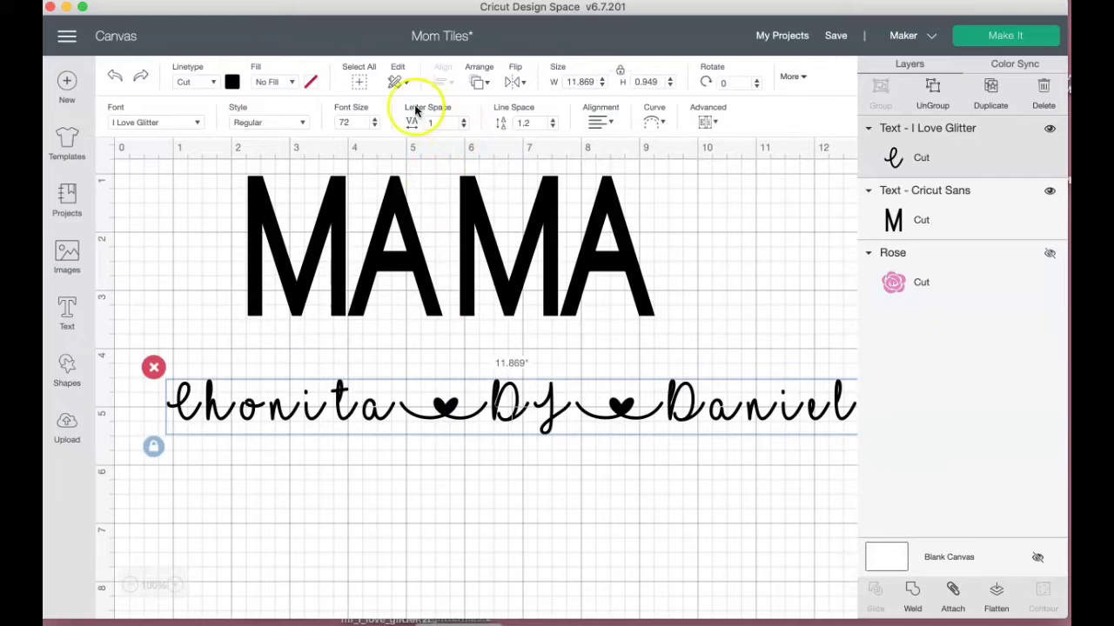
{"action": "left_click", "coordinate": [465, 127]}
{"action": "left_click", "coordinate": [465, 127]}
{"action": "left_click", "coordinate": [464, 127]}
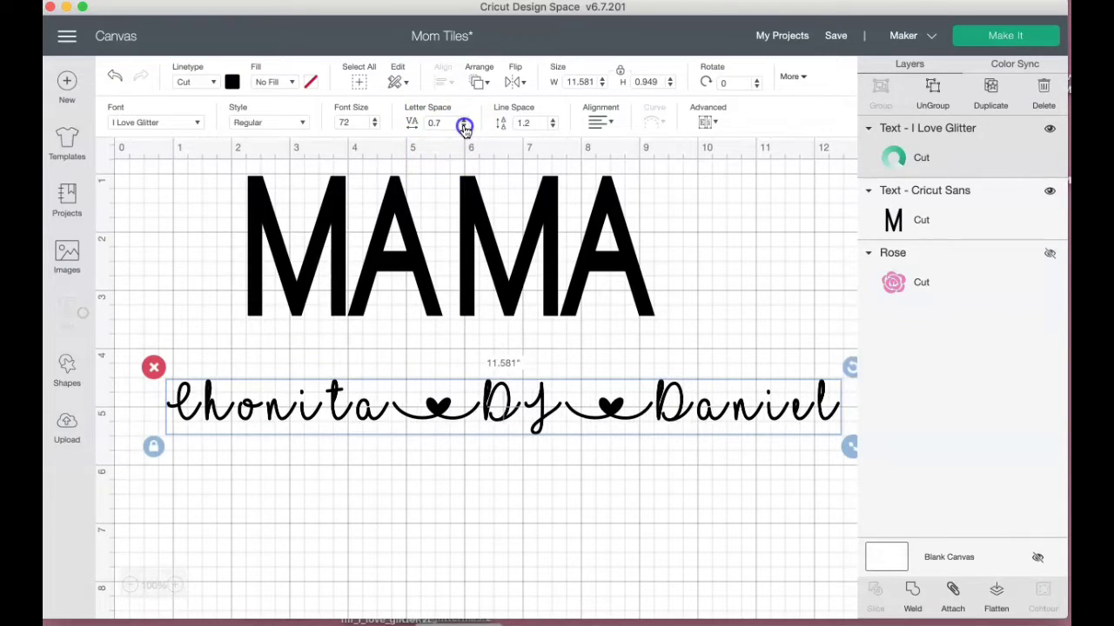
{"action": "left_click", "coordinate": [465, 127]}
{"action": "left_click", "coordinate": [464, 127]}
{"action": "left_click", "coordinate": [464, 127]}
{"action": "left_click", "coordinate": [464, 127]}
{"action": "left_click", "coordinate": [464, 127]}
{"action": "left_click", "coordinate": [465, 127]}
{"action": "left_click", "coordinate": [464, 127]}
{"action": "left_click", "coordinate": [465, 127]}
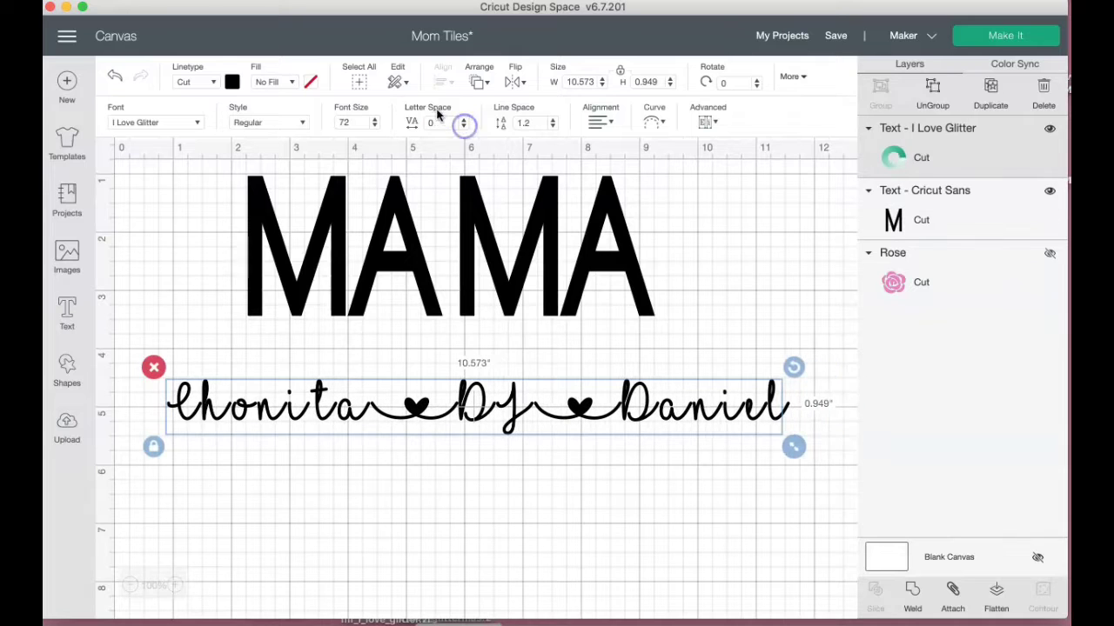
{"action": "left_click", "coordinate": [429, 122]}
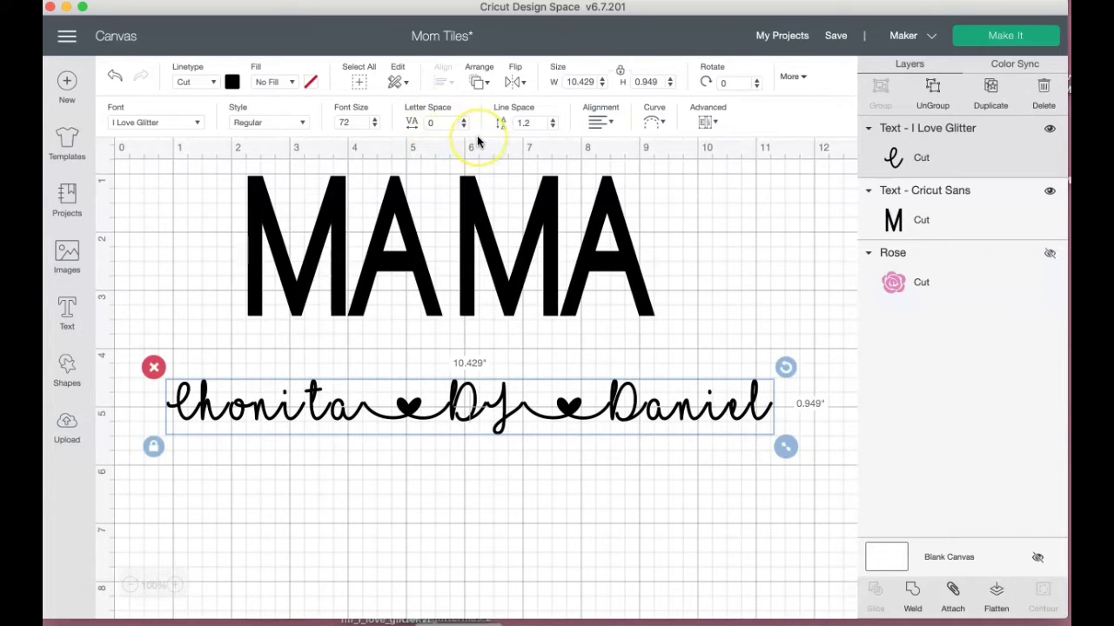
{"action": "left_click", "coordinate": [465, 127]}
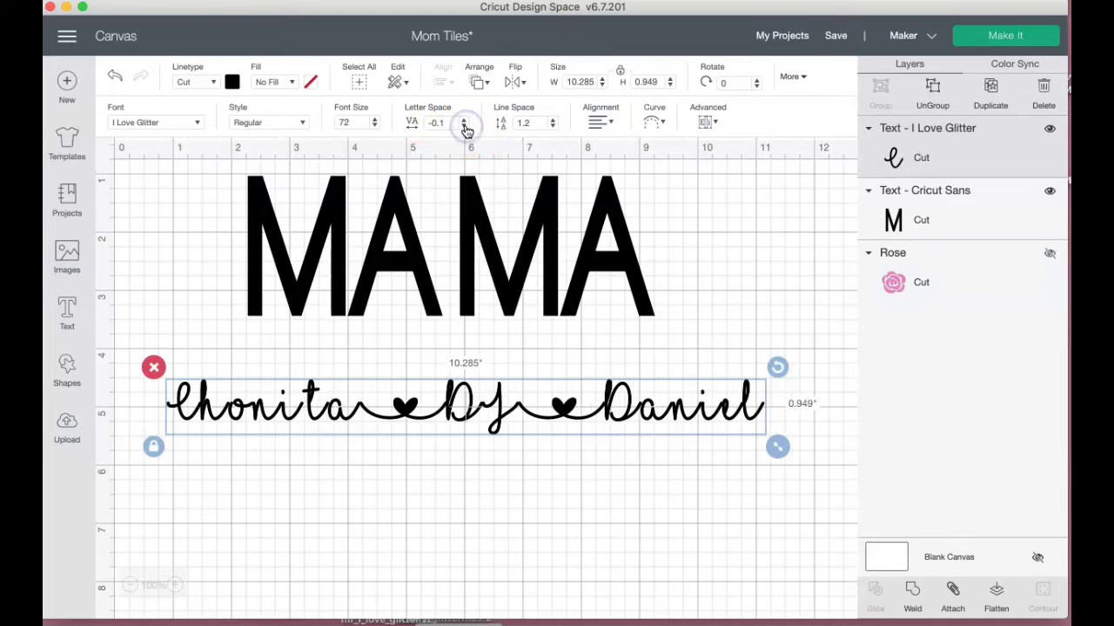
{"action": "left_click", "coordinate": [464, 127]}
{"action": "left_click", "coordinate": [464, 127]}
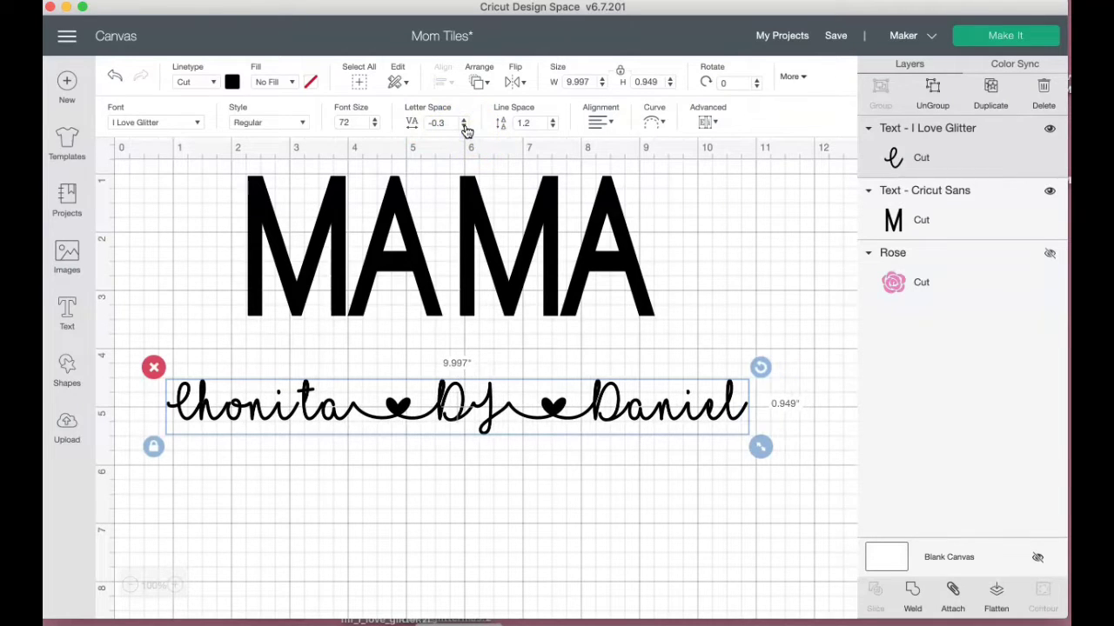
{"action": "left_click", "coordinate": [464, 127]}
{"action": "left_click", "coordinate": [465, 127]}
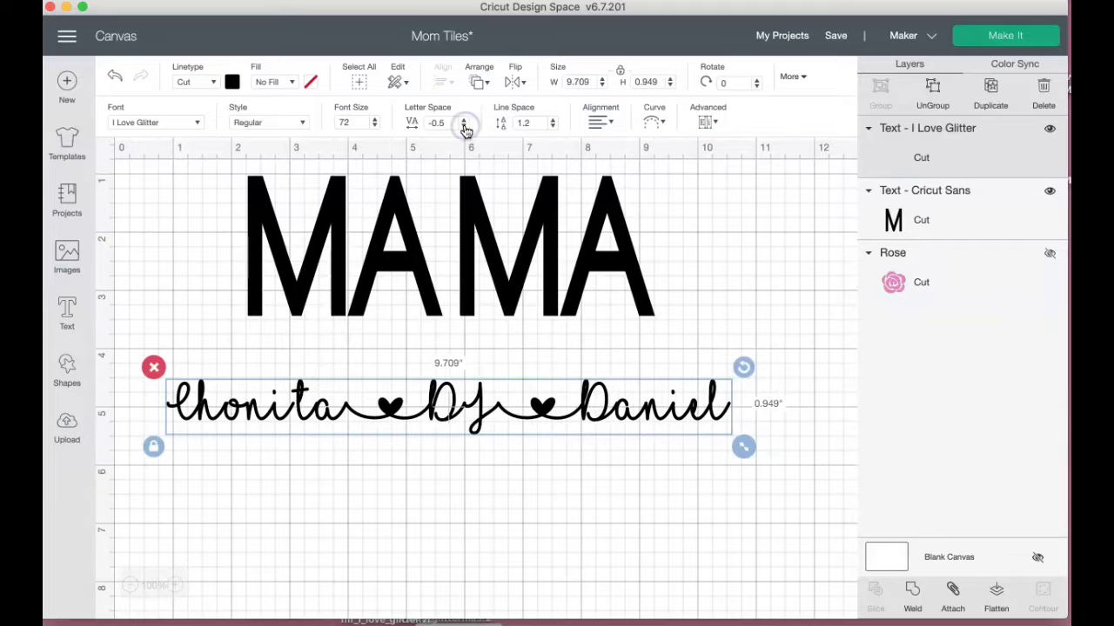
{"action": "left_click", "coordinate": [465, 127]}
{"action": "left_click", "coordinate": [465, 127]}
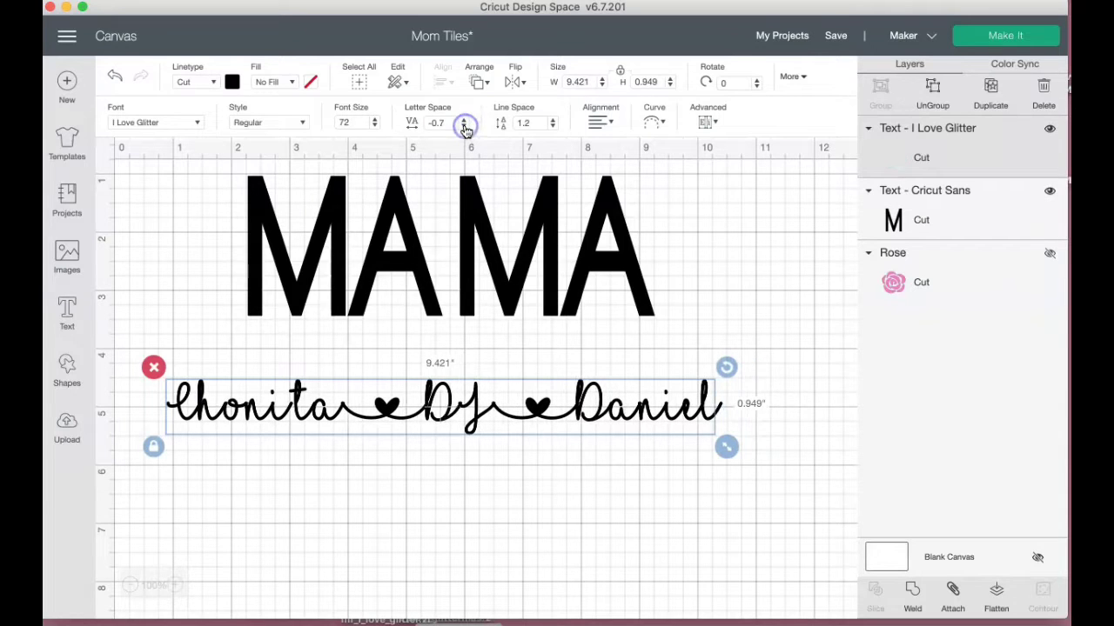
{"action": "left_click", "coordinate": [465, 127]}
{"action": "left_click", "coordinate": [464, 127]}
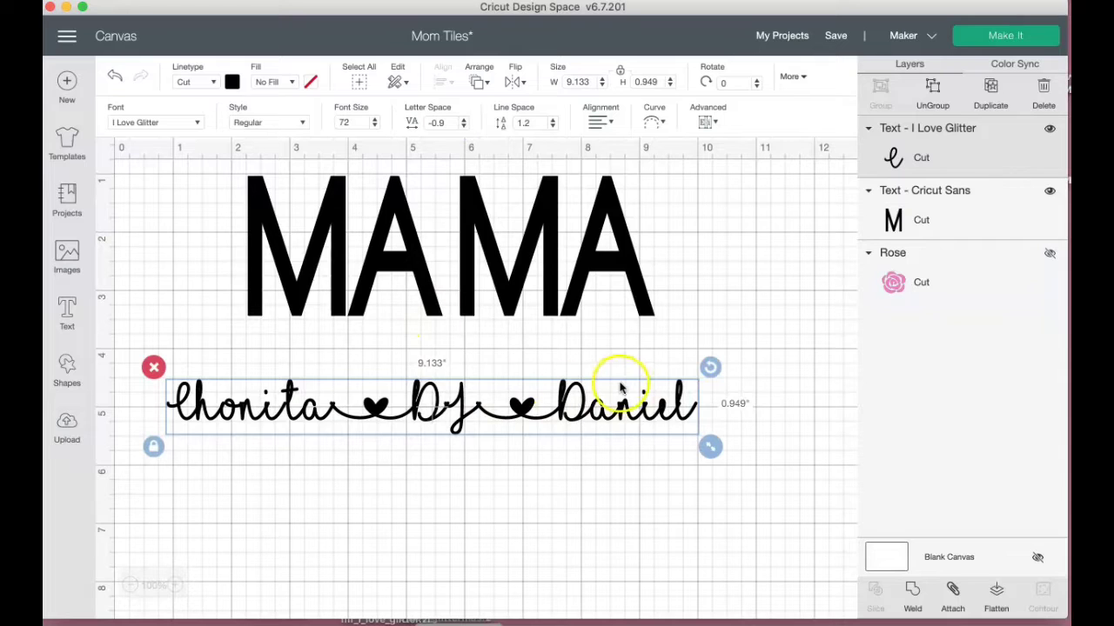
{"action": "left_click", "coordinate": [464, 127]}
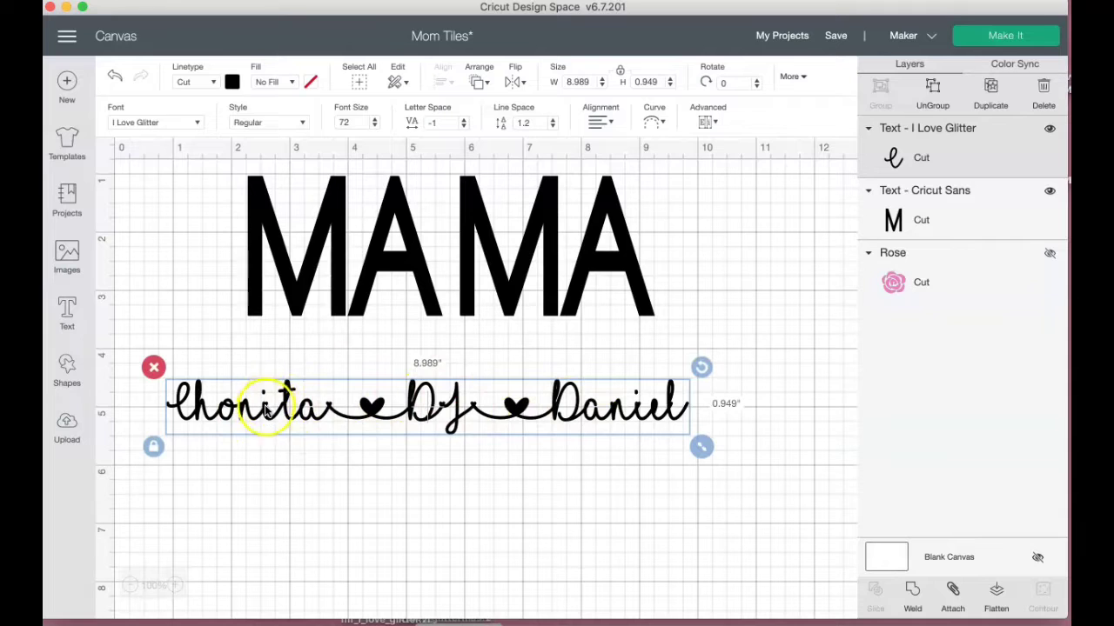
Weld the name line into one shape and shrink it to about 7.25 in wide, placed below MAMA
{"action": "left_click", "coordinate": [396, 467]}
{"action": "left_click", "coordinate": [450, 398]}
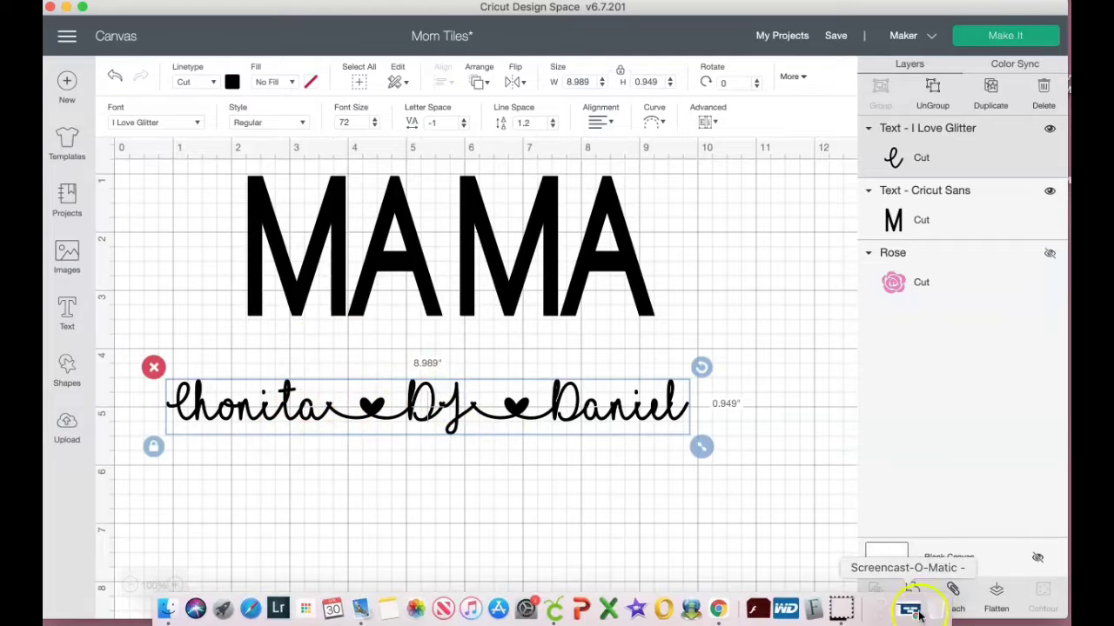
{"action": "left_click", "coordinate": [912, 591]}
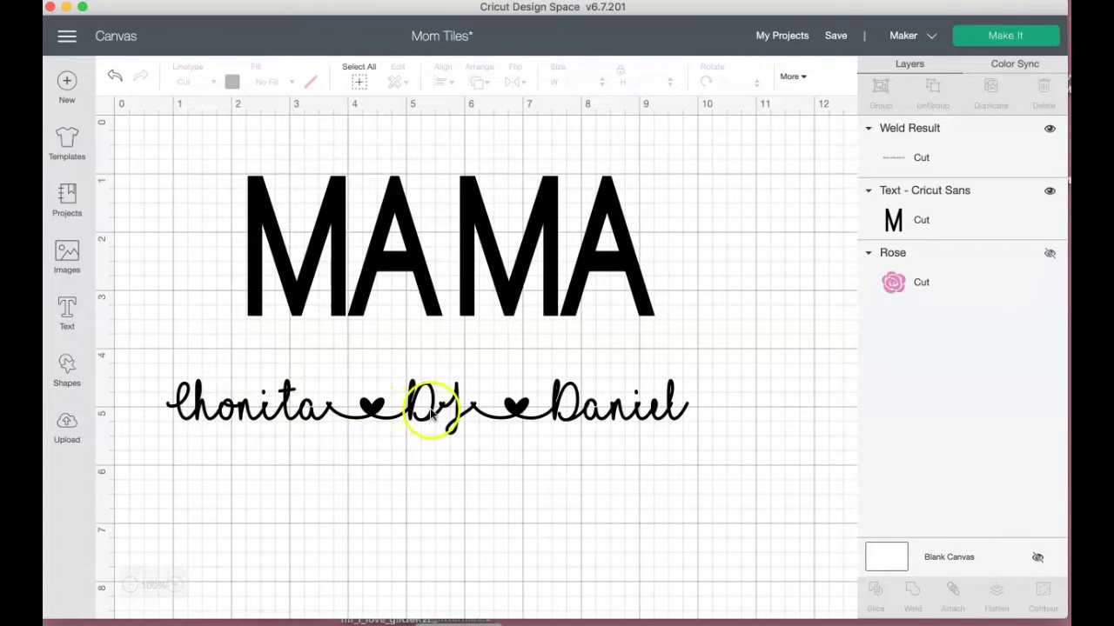
{"action": "left_click_drag", "start_coordinate": [363, 402], "coordinate": [402, 258]}
{"action": "left_click_drag", "start_coordinate": [742, 294], "coordinate": [594, 467]}
Change the material colour of the MAMA lettering to white
{"action": "left_click", "coordinate": [598, 302]}
{"action": "left_click", "coordinate": [580, 241]}
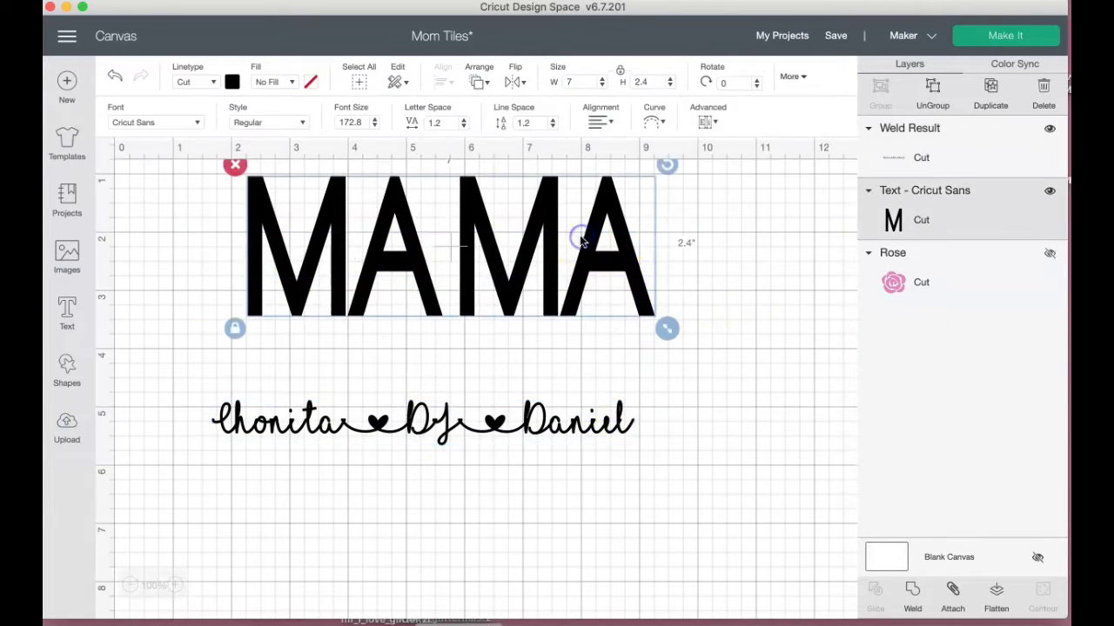
{"action": "left_click", "coordinate": [231, 81]}
{"action": "left_click", "coordinate": [248, 231]}
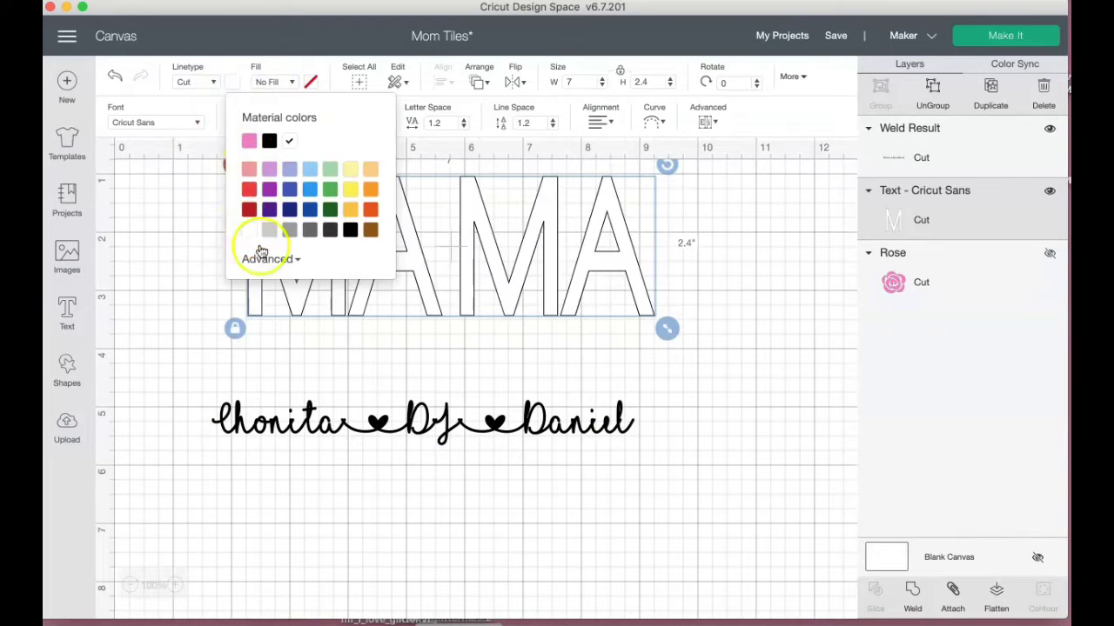
Place the welded name line across the middle of MAMA and shrink it to about 6.82 in wide
{"action": "left_click", "coordinate": [493, 420]}
{"action": "left_click", "coordinate": [499, 289]}
{"action": "left_click_drag", "start_coordinate": [499, 289], "coordinate": [529, 248]}
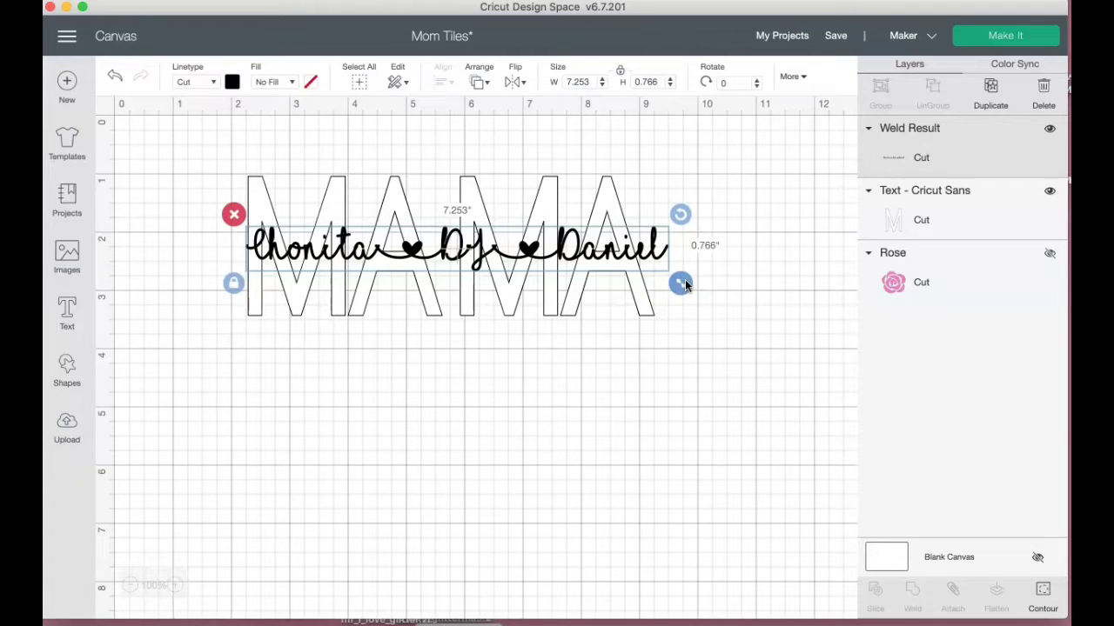
{"action": "left_click_drag", "start_coordinate": [681, 282], "coordinate": [652, 279]}
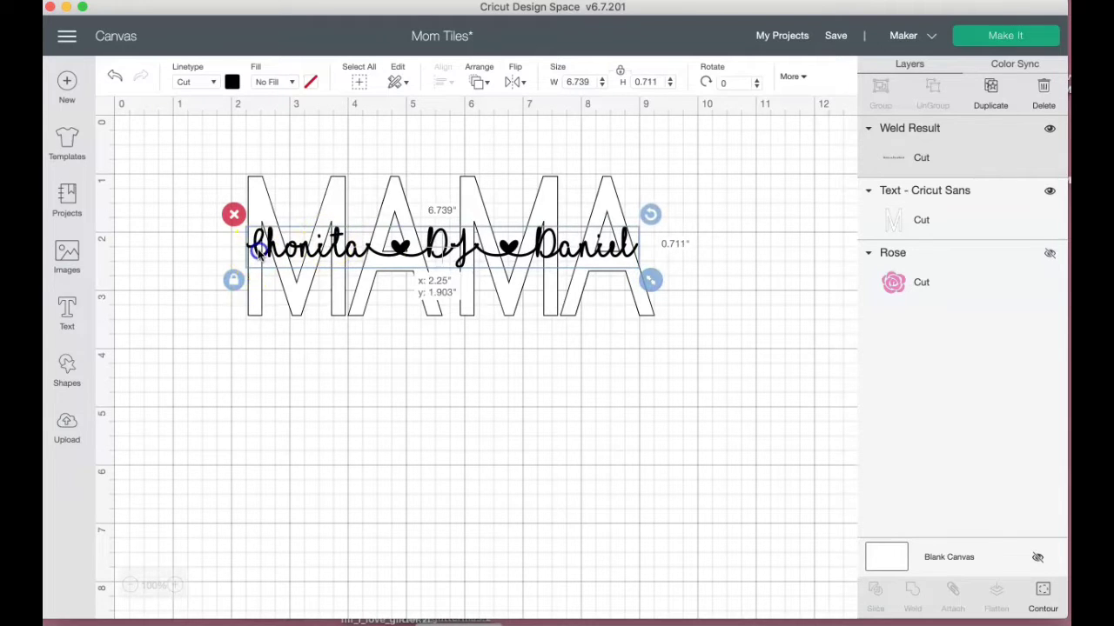
{"action": "left_click", "coordinate": [229, 447]}
{"action": "left_click_drag", "start_coordinate": [447, 252], "coordinate": [442, 253]}
{"action": "left_click_drag", "start_coordinate": [653, 278], "coordinate": [658, 278]}
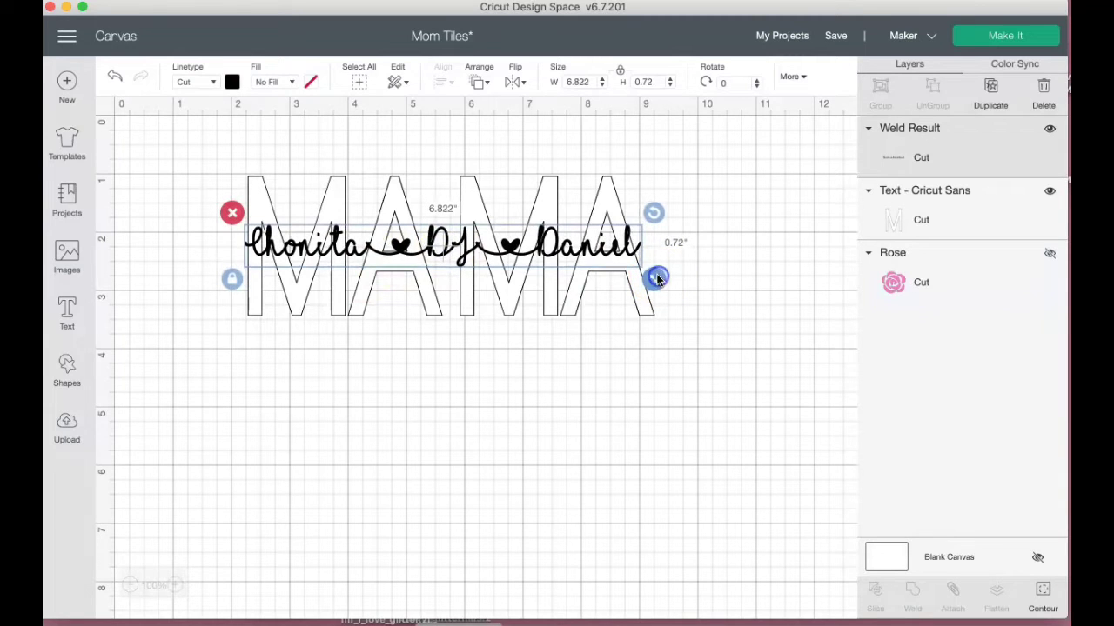
Unlock the name line's proportions, stretch it to about 6.85 by 1.18 in, and lock the proportions again
{"action": "left_click", "coordinate": [232, 279]}
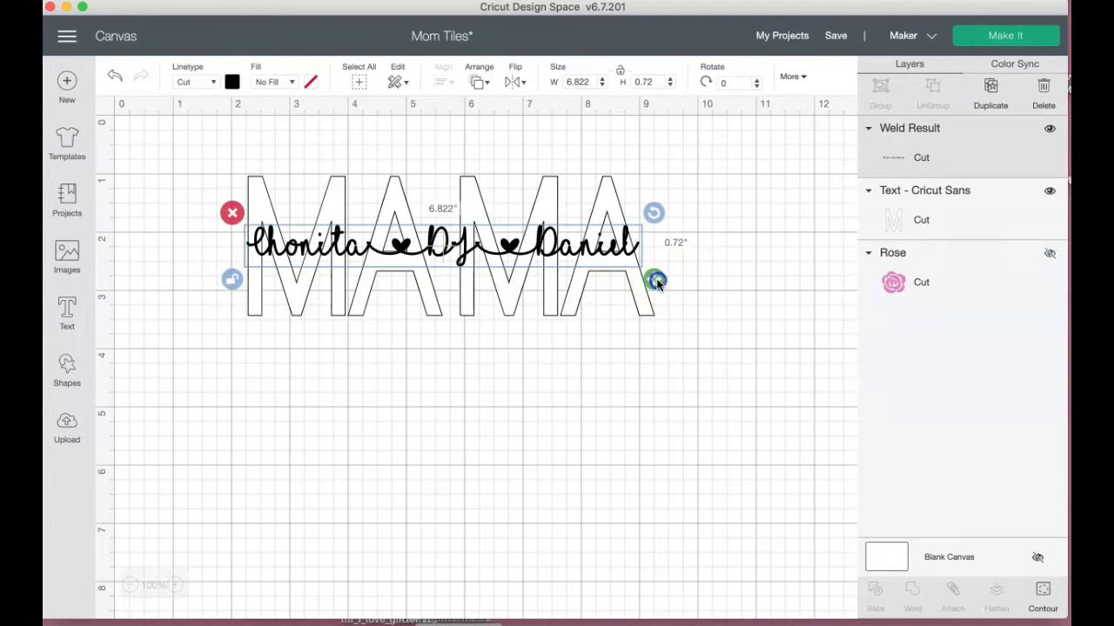
{"action": "left_click_drag", "start_coordinate": [657, 285], "coordinate": [651, 306]}
{"action": "left_click", "coordinate": [244, 296]}
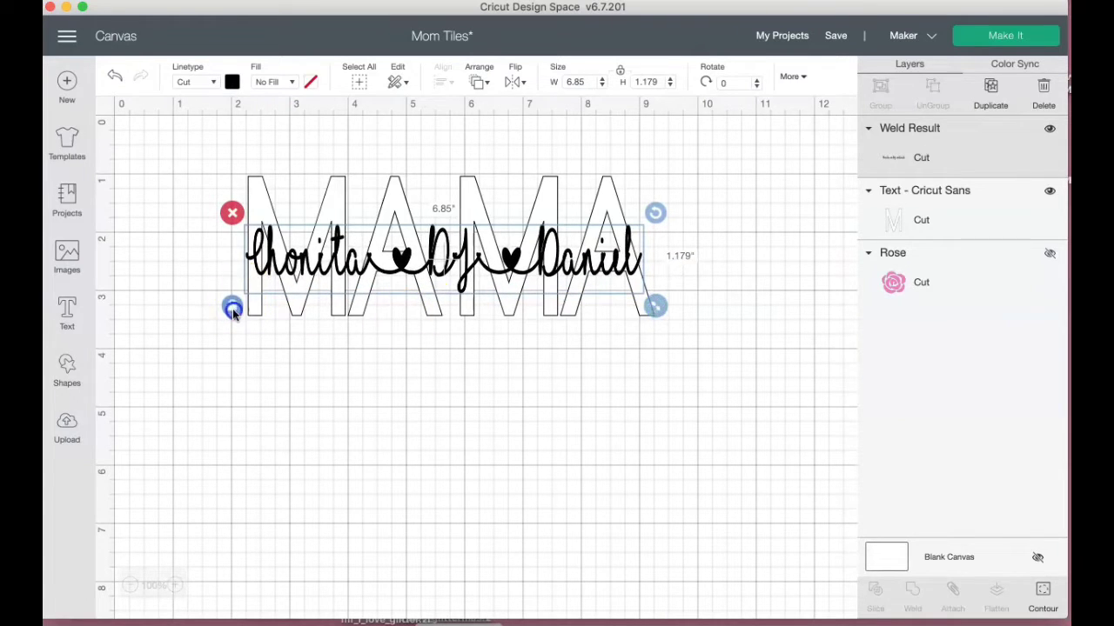
Fine-tune the position of the stretched name line over MAMA, slightly overhanging the first M, and deselect it
{"action": "mouse_move", "coordinate": [604, 262]}
{"action": "left_mouse_down"}
{"action": "mouse_move", "coordinate": [600, 288]}
{"action": "mouse_move", "coordinate": [593, 239]}
{"action": "mouse_move", "coordinate": [598, 266]}
{"action": "left_mouse_up"}
{"action": "left_click", "coordinate": [713, 316]}
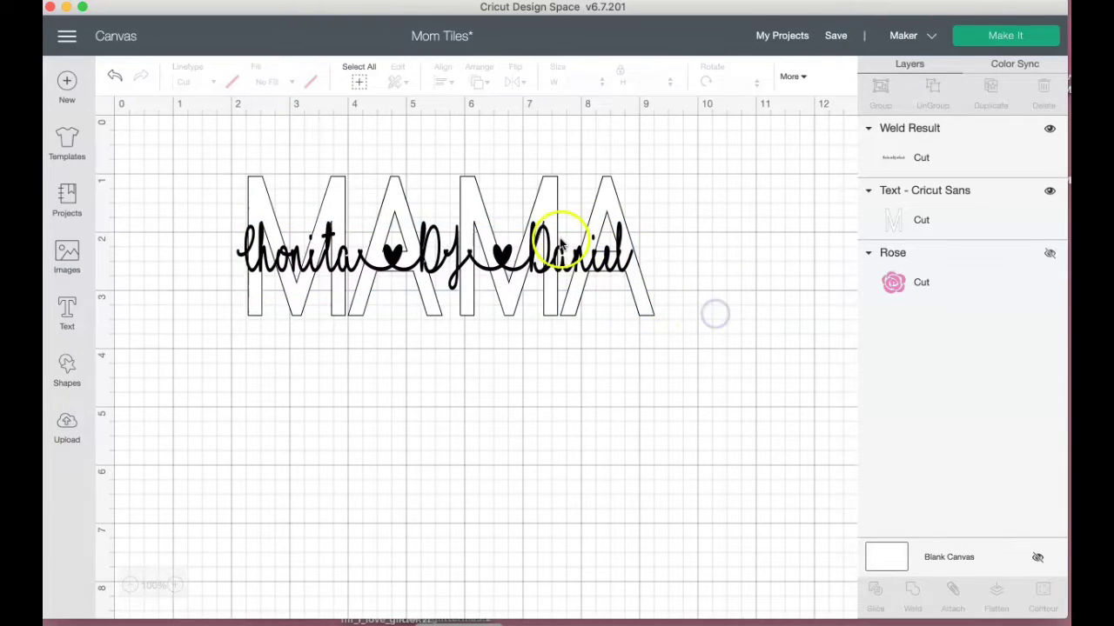
{"action": "left_click", "coordinate": [552, 270]}
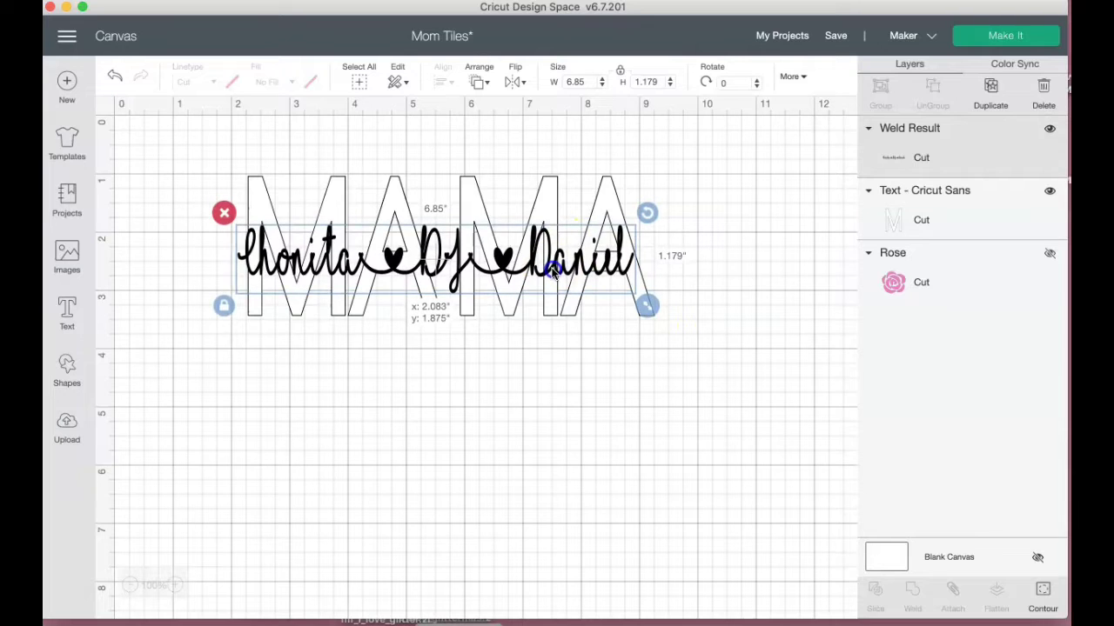
{"action": "left_click_drag", "start_coordinate": [552, 270], "coordinate": [551, 271]}
{"action": "left_click", "coordinate": [578, 448]}
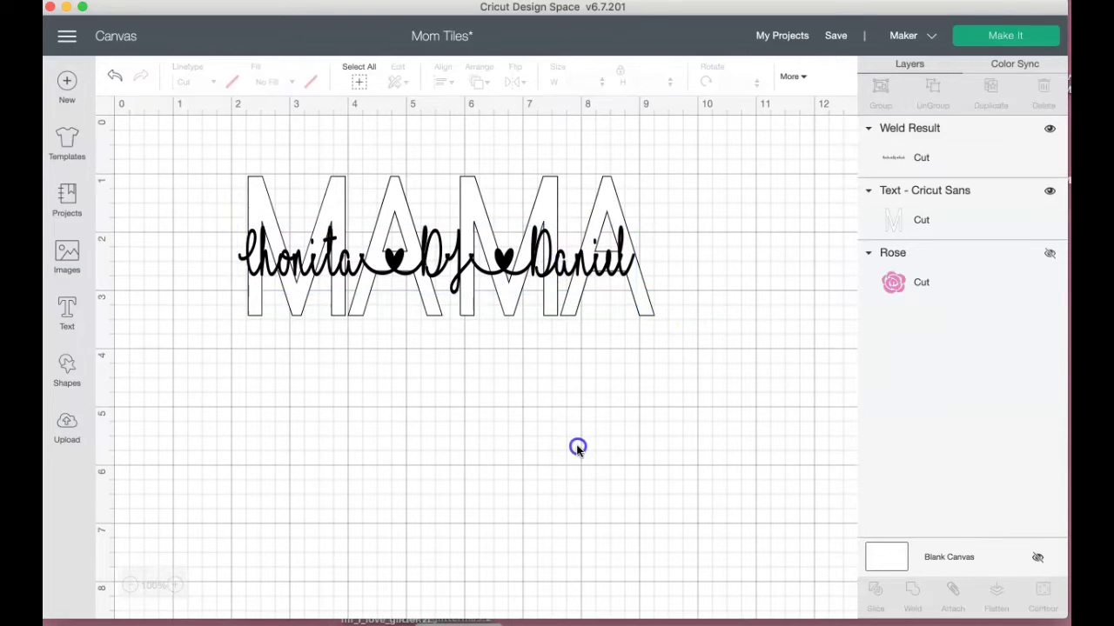
Unhide the Rose layer and move the rose up to just below the MAMA lettering
{"action": "left_click", "coordinate": [968, 271]}
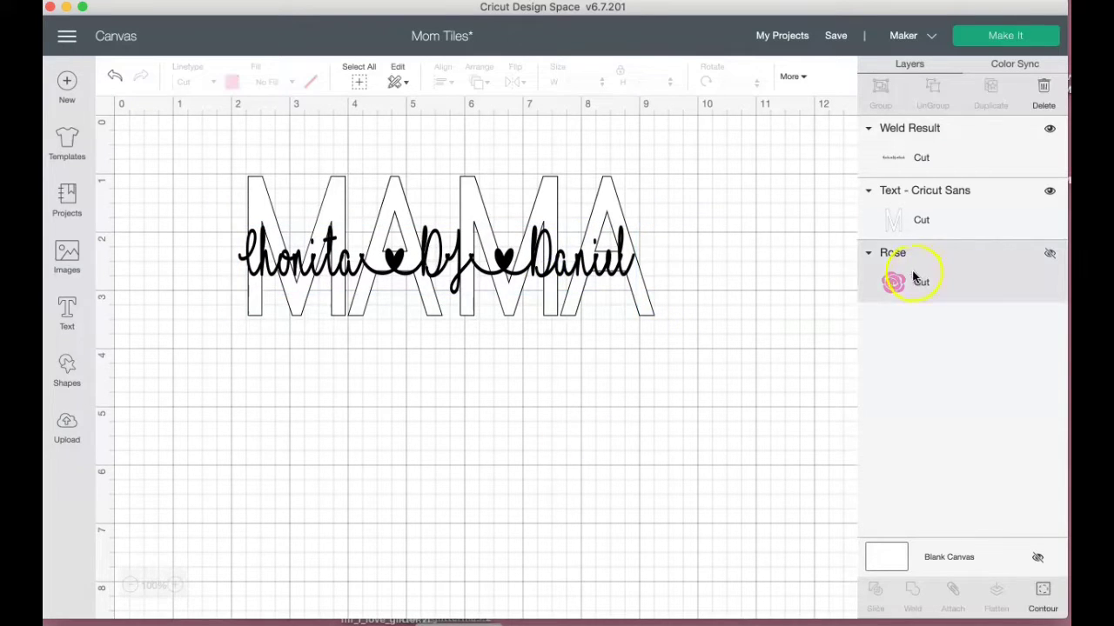
{"action": "left_click", "coordinate": [1047, 252]}
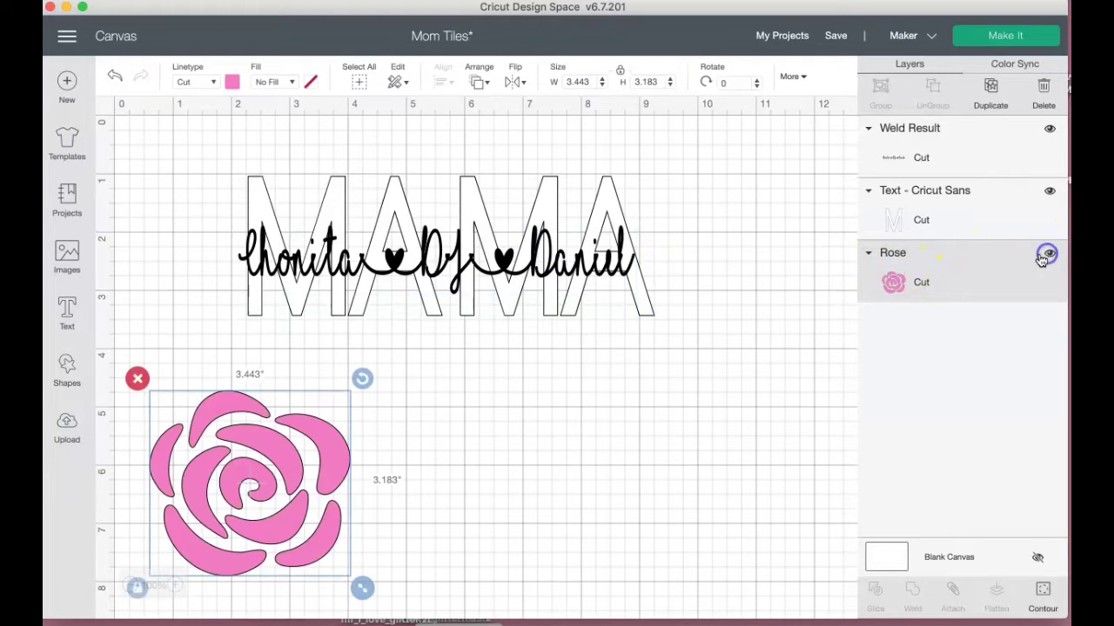
{"action": "left_click_drag", "start_coordinate": [249, 514], "coordinate": [254, 479]}
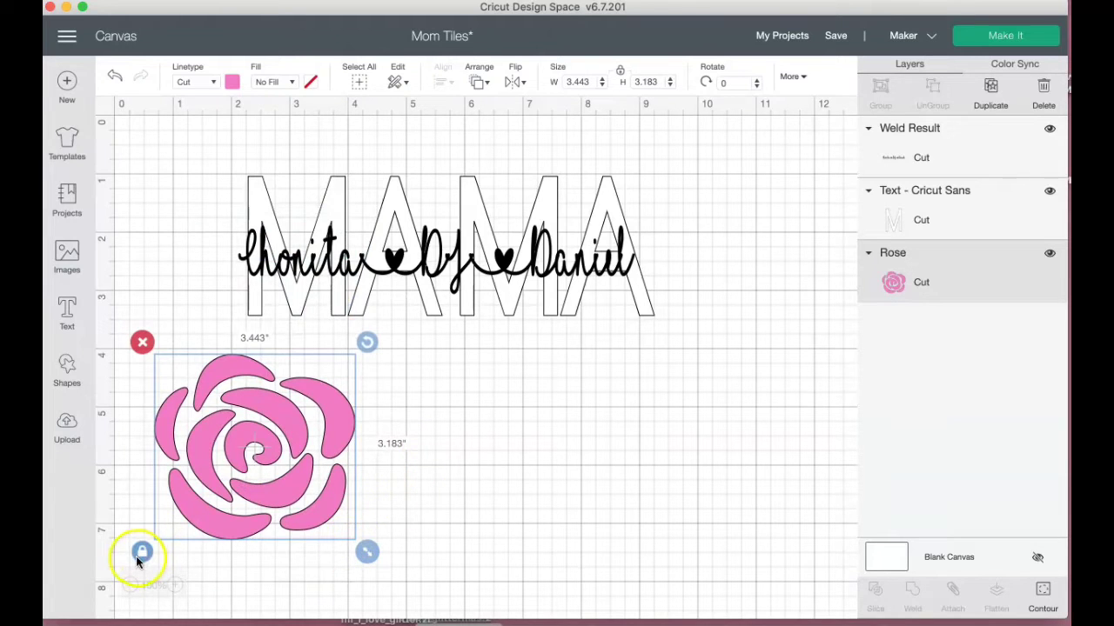
With proportions unlocked, set the rose's height to 2.4 in, shrink it to about 2.22 by 2.34 in, and place it beneath MAMA's first A
{"action": "left_click", "coordinate": [625, 194]}
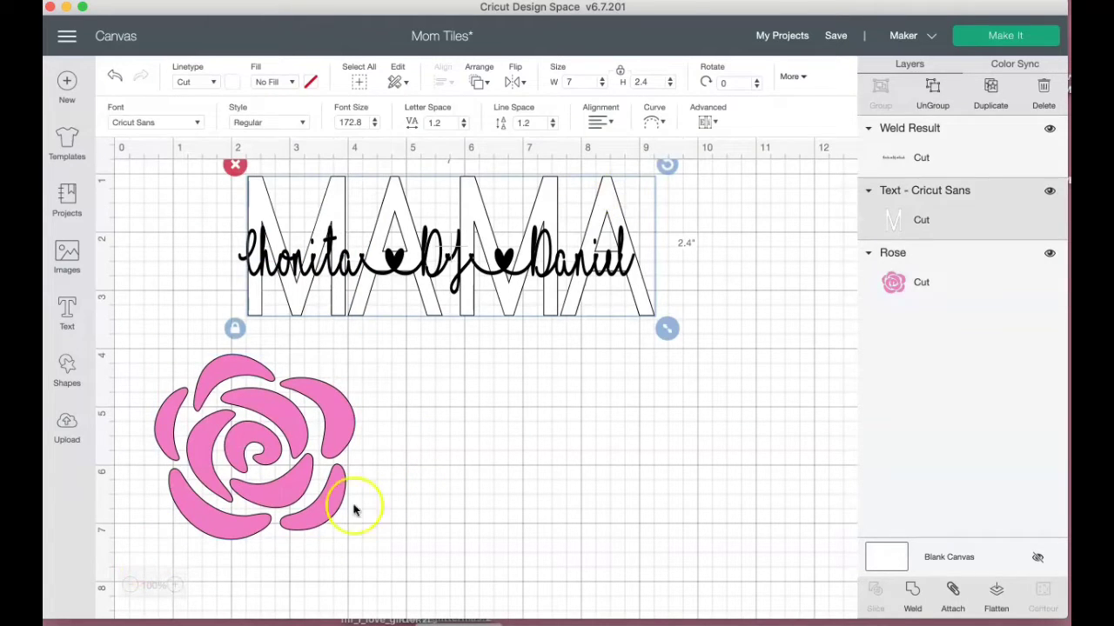
{"action": "left_click", "coordinate": [270, 534]}
{"action": "left_click", "coordinate": [142, 556]}
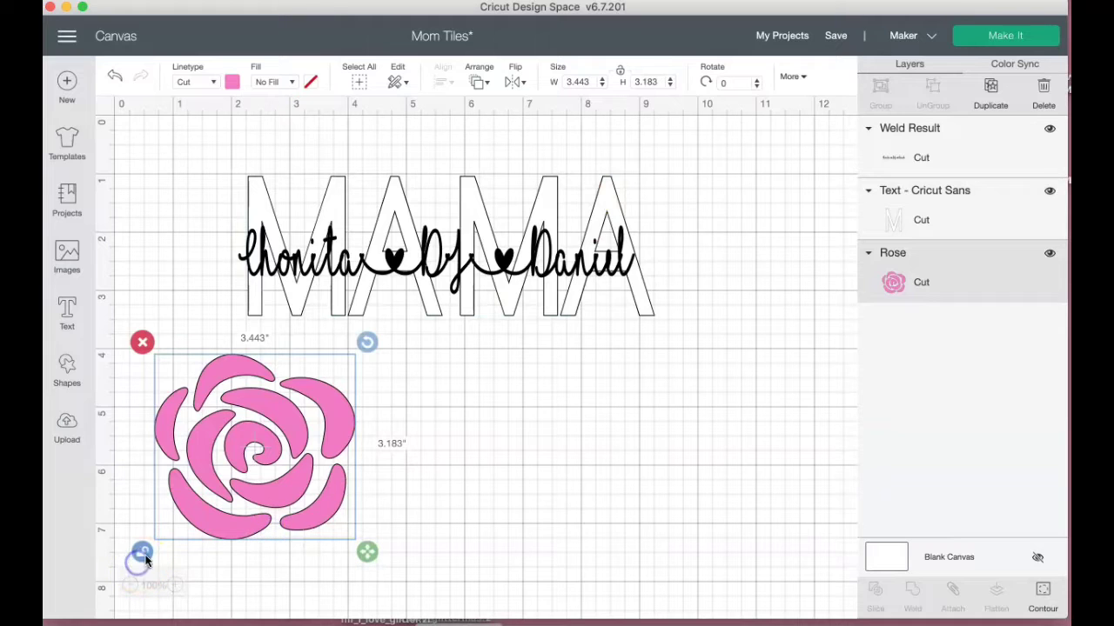
{"action": "left_click", "coordinate": [653, 81]}
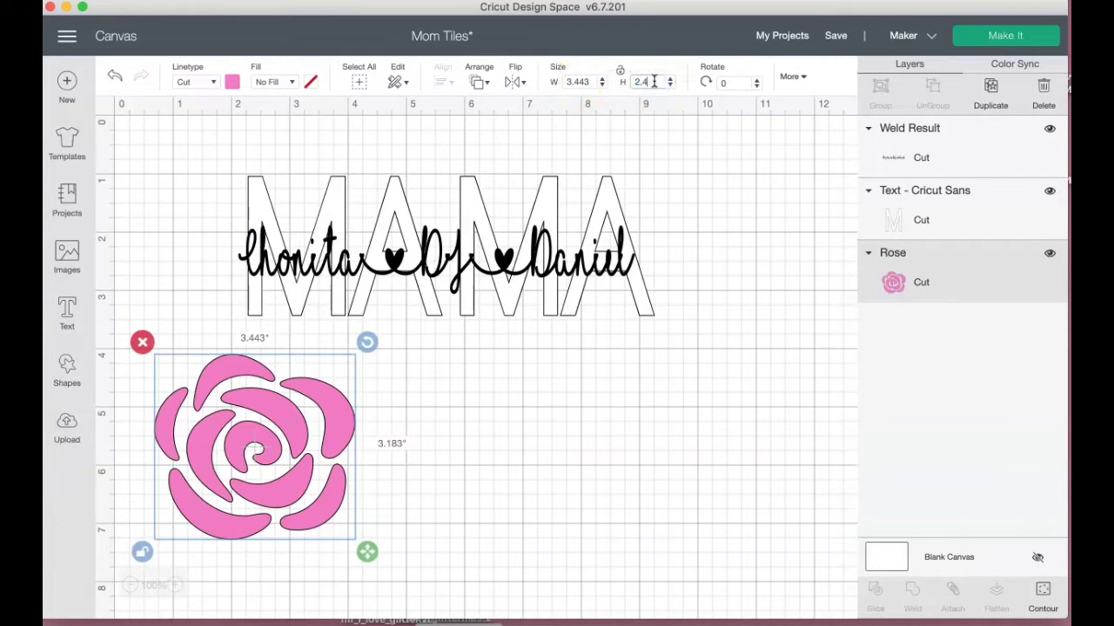
{"action": "type", "text": "2.4"}
{"action": "key", "text": "Return"}
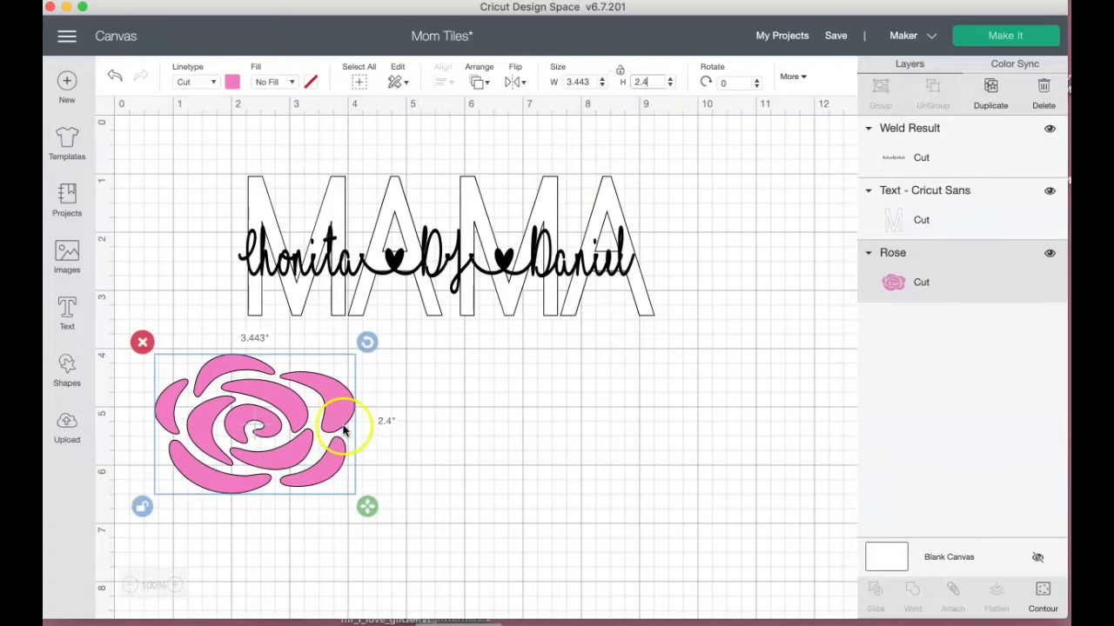
{"action": "left_click_drag", "start_coordinate": [367, 507], "coordinate": [295, 503]}
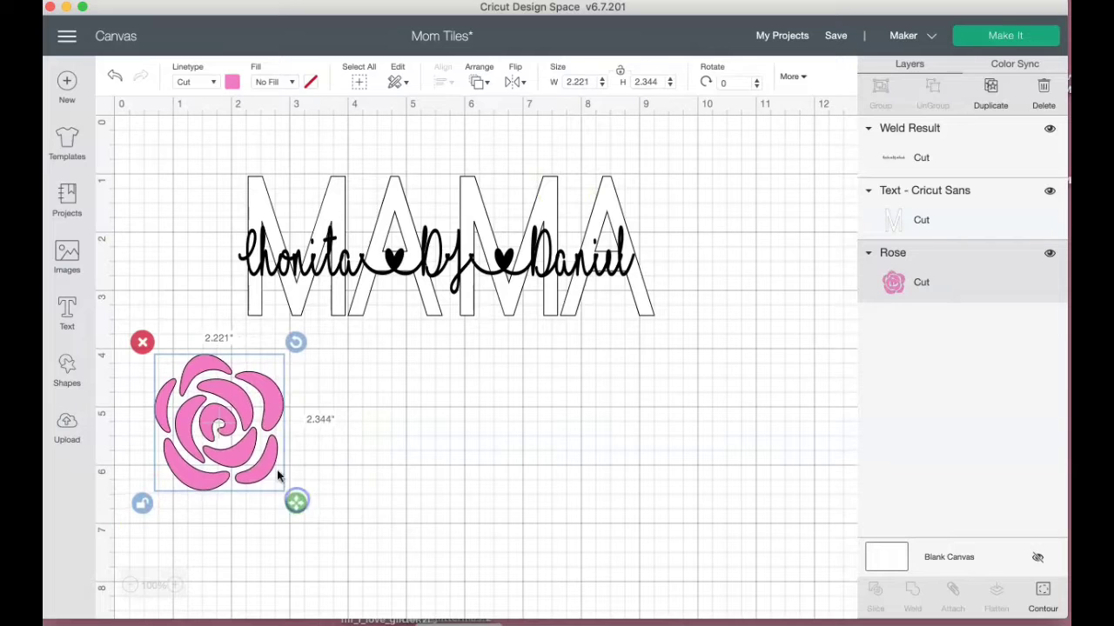
{"action": "left_click_drag", "start_coordinate": [238, 440], "coordinate": [379, 415]}
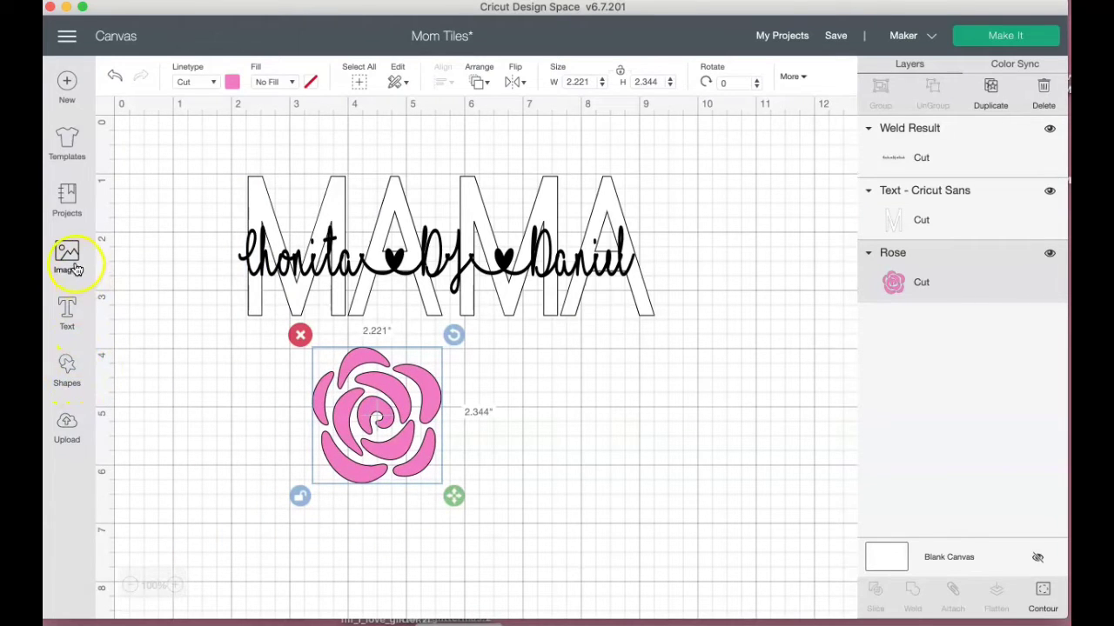
Add a square and arrange it with the rose lower on the canvas so it covers the rose's left half
{"action": "left_click", "coordinate": [67, 314]}
{"action": "left_click", "coordinate": [111, 398]}
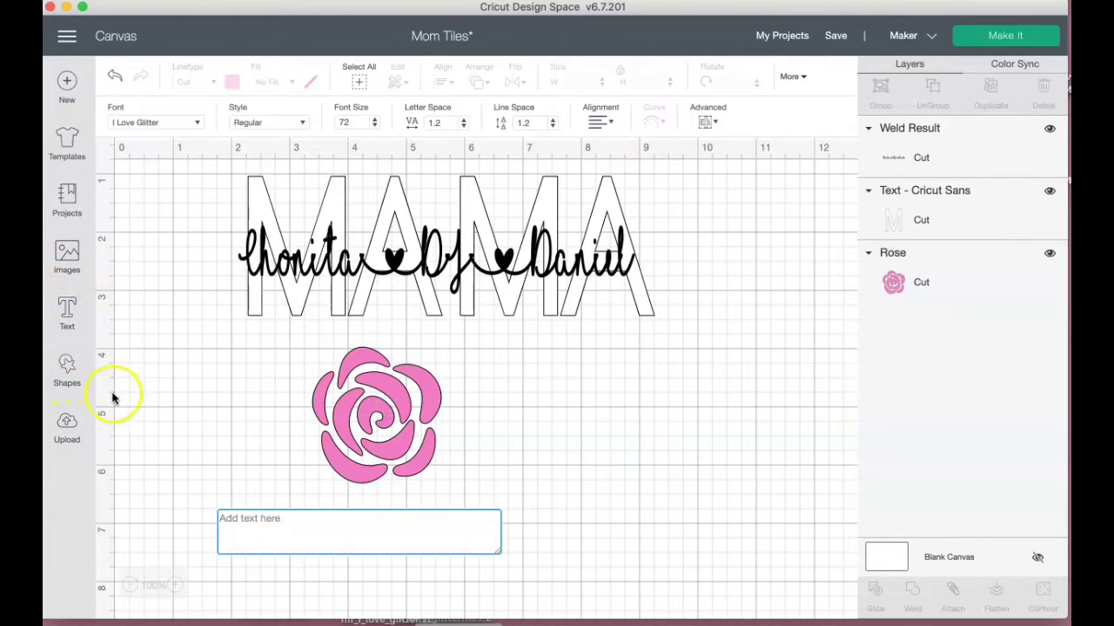
{"action": "left_click", "coordinate": [63, 372]}
{"action": "left_click", "coordinate": [138, 267]}
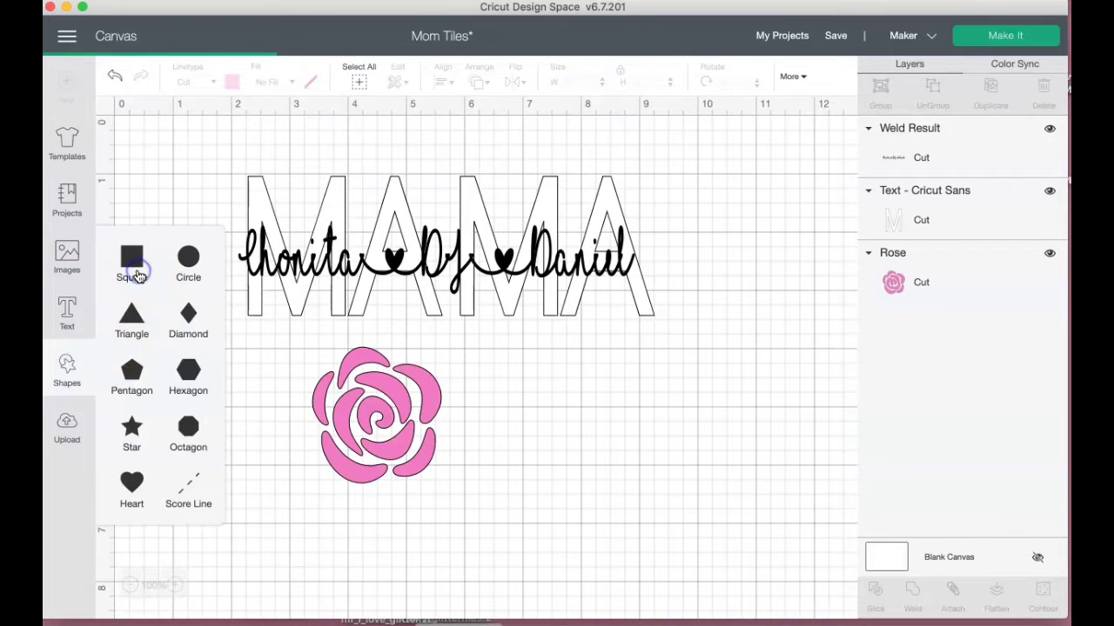
{"action": "left_click_drag", "start_coordinate": [325, 328], "coordinate": [327, 461]}
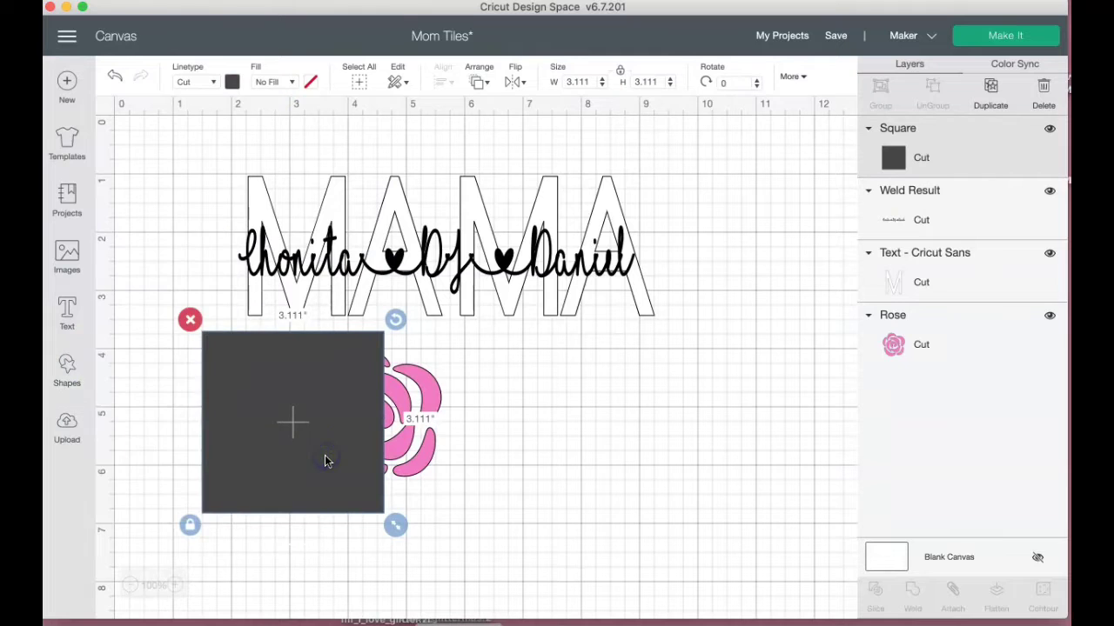
{"action": "left_click_drag", "start_coordinate": [383, 385], "coordinate": [417, 511]}
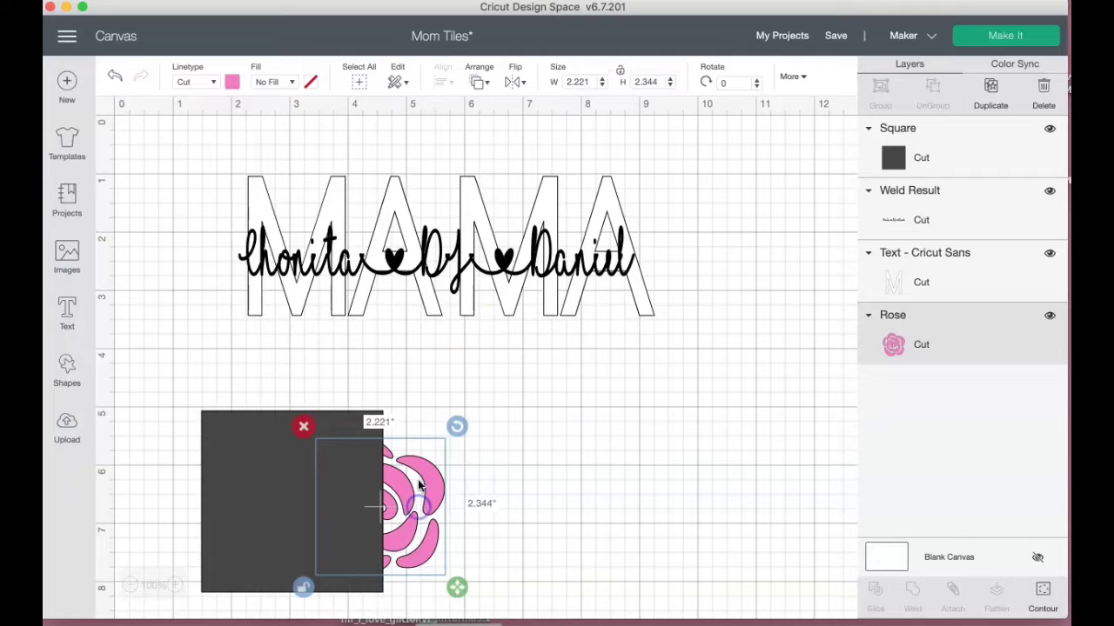
{"action": "left_click", "coordinate": [479, 211]}
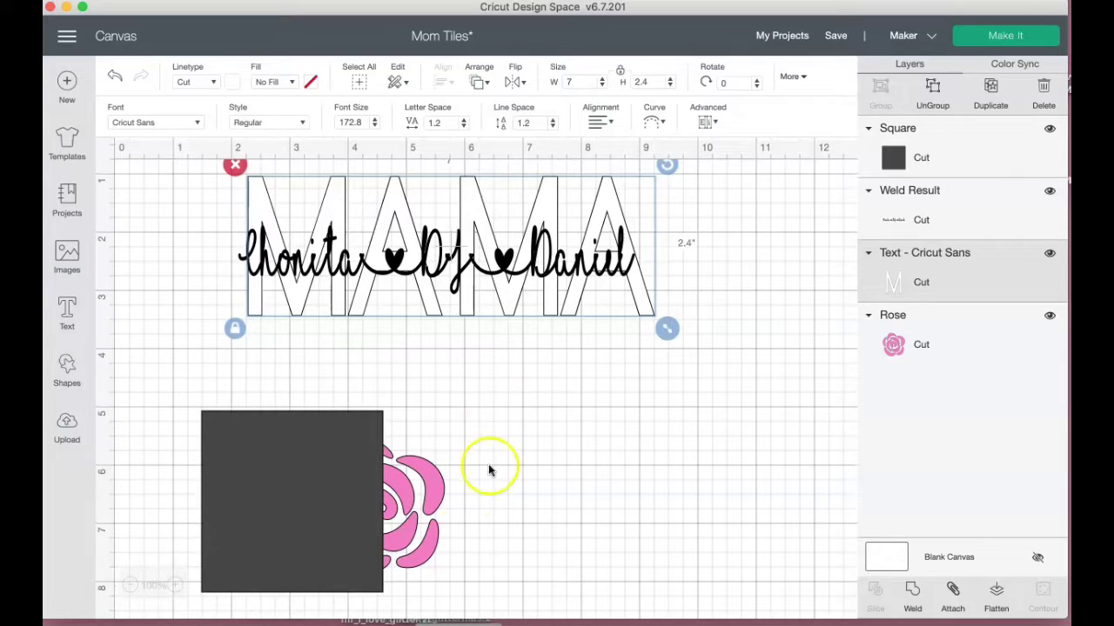
{"action": "left_click", "coordinate": [344, 505]}
{"action": "left_click", "coordinate": [418, 476]}
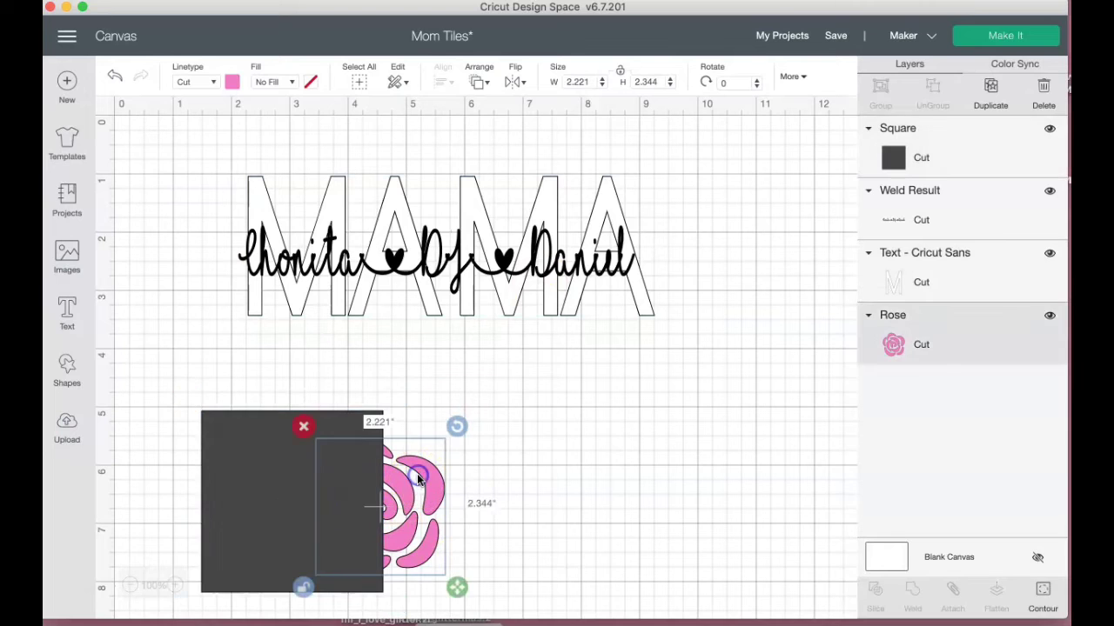
{"action": "left_click_drag", "start_coordinate": [417, 477], "coordinate": [416, 477]}
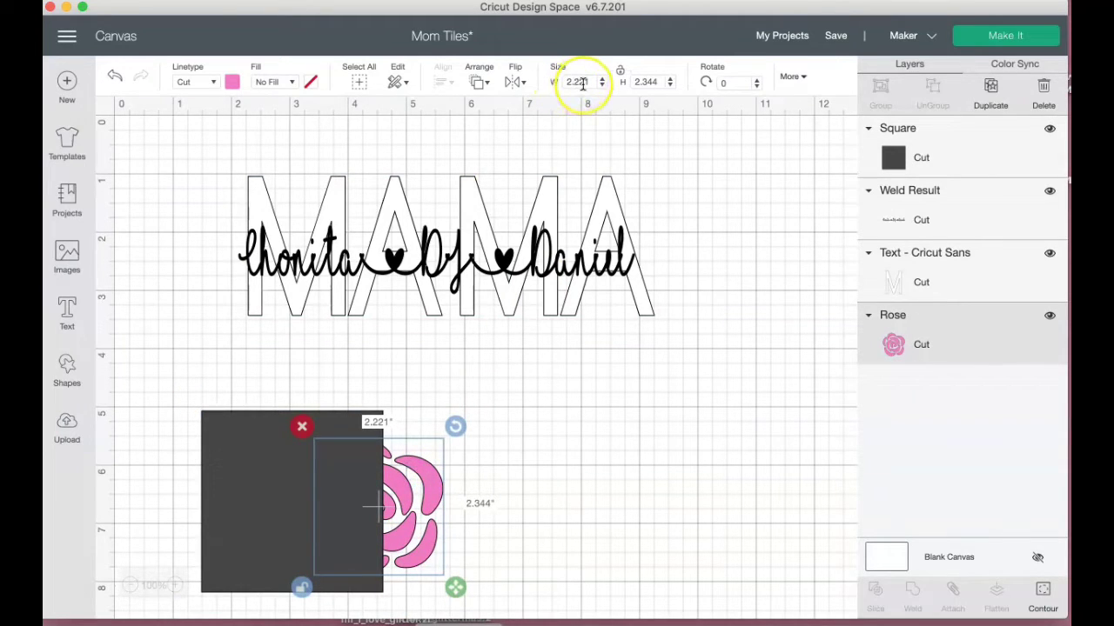
{"action": "left_click", "coordinate": [729, 81]}
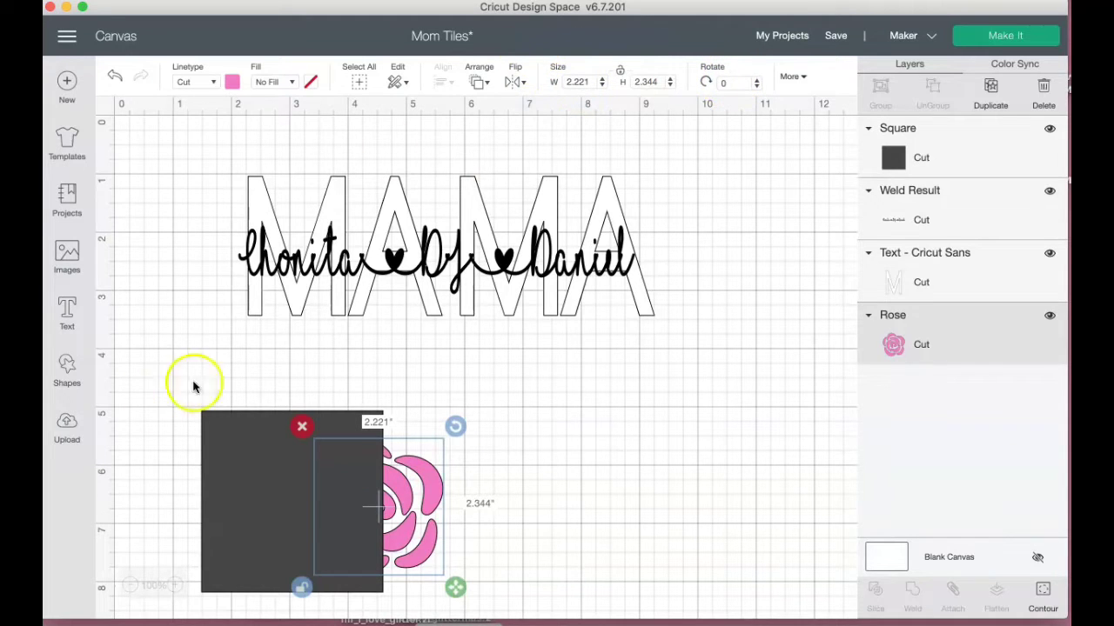
{"action": "left_click_drag", "start_coordinate": [277, 349], "coordinate": [449, 614]}
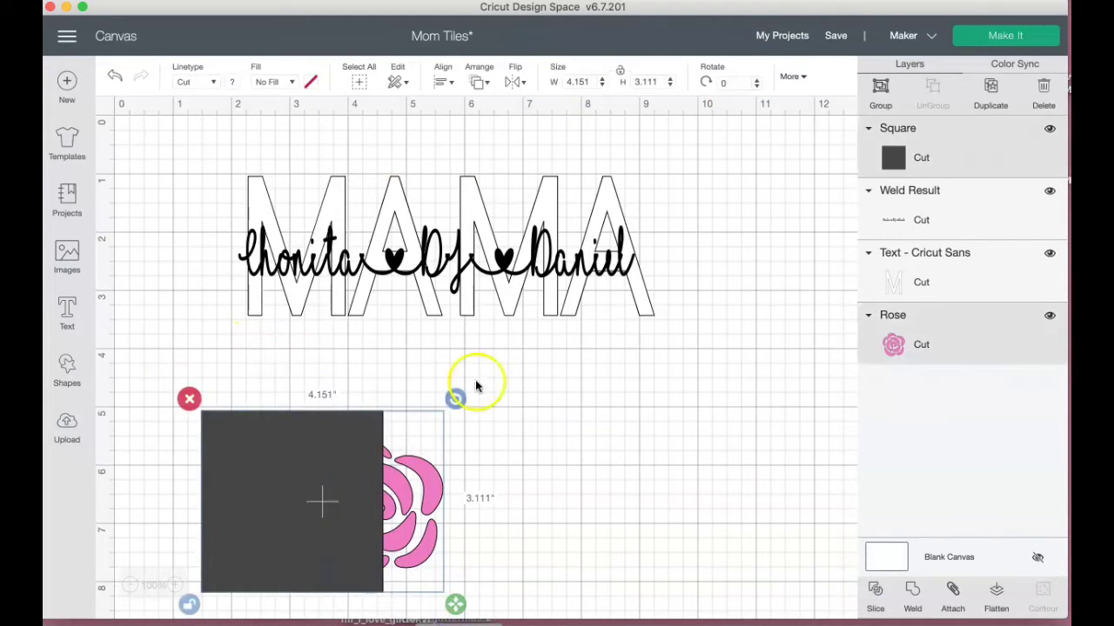
{"action": "left_click", "coordinate": [476, 83]}
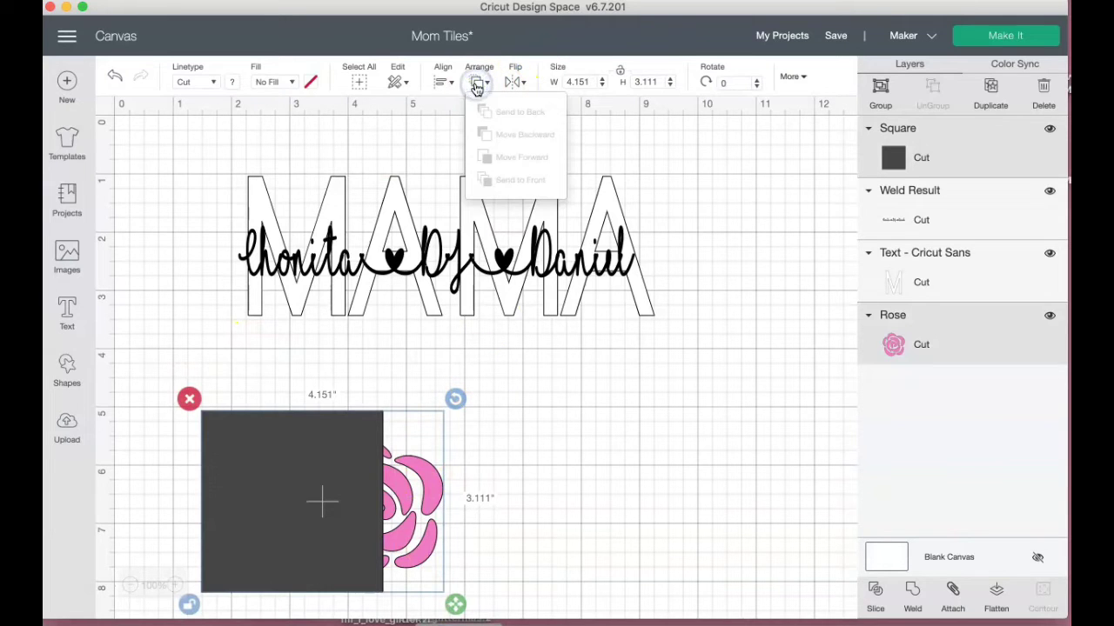
{"action": "left_click", "coordinate": [661, 191]}
Shift the rose clear of the square, slide the square back over the rose's left half, and slice the two shapes
{"action": "left_click", "coordinate": [425, 508]}
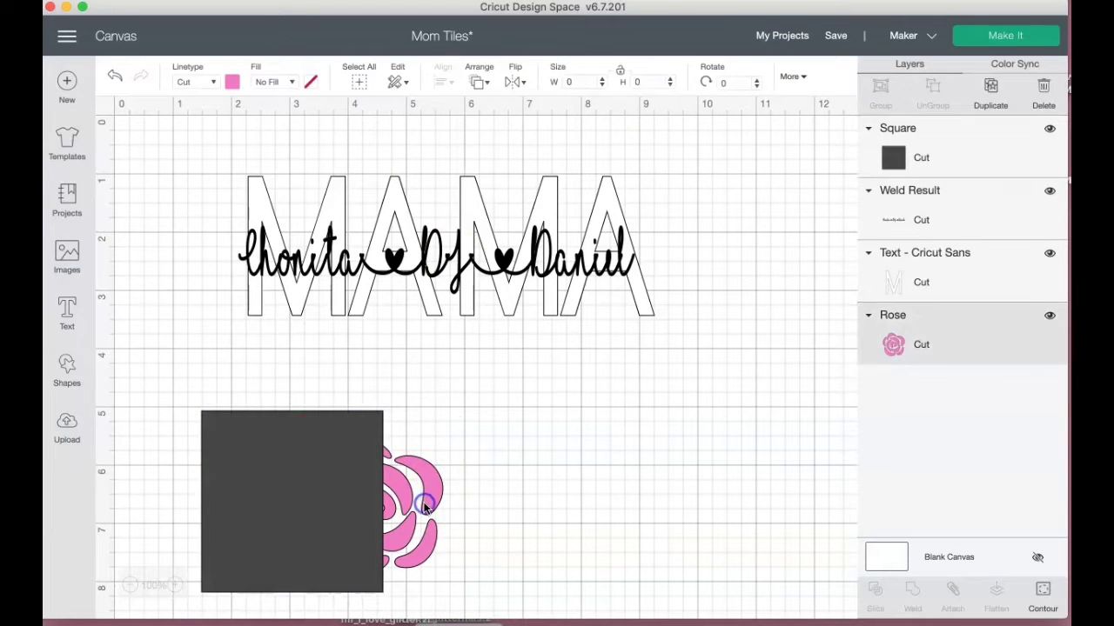
{"action": "left_click_drag", "start_coordinate": [426, 508], "coordinate": [544, 495]}
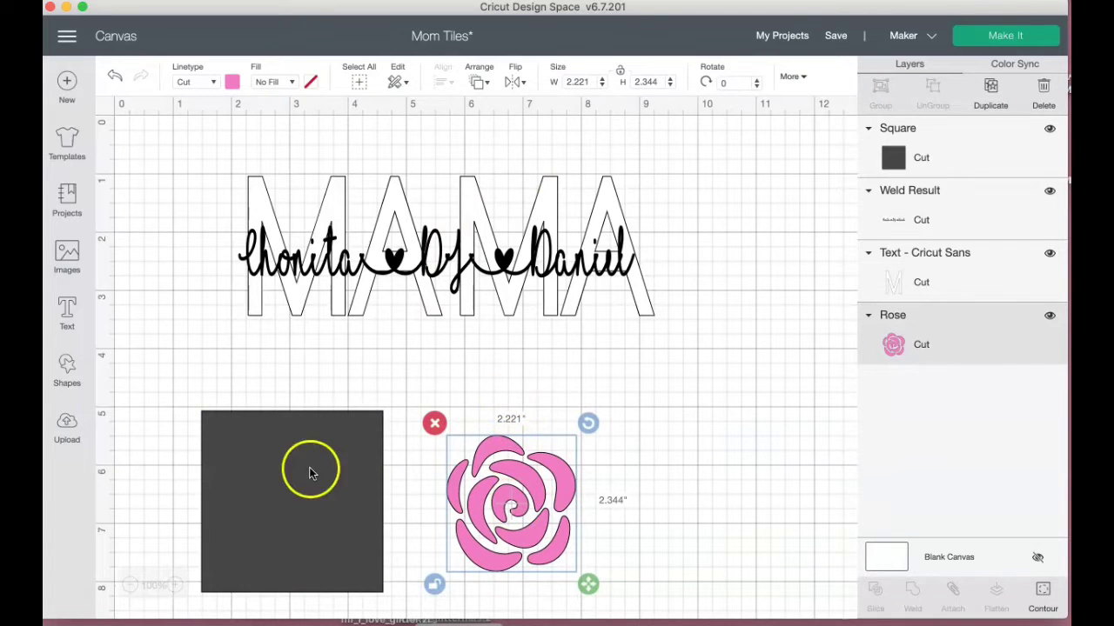
{"action": "left_click_drag", "start_coordinate": [311, 473], "coordinate": [437, 477]}
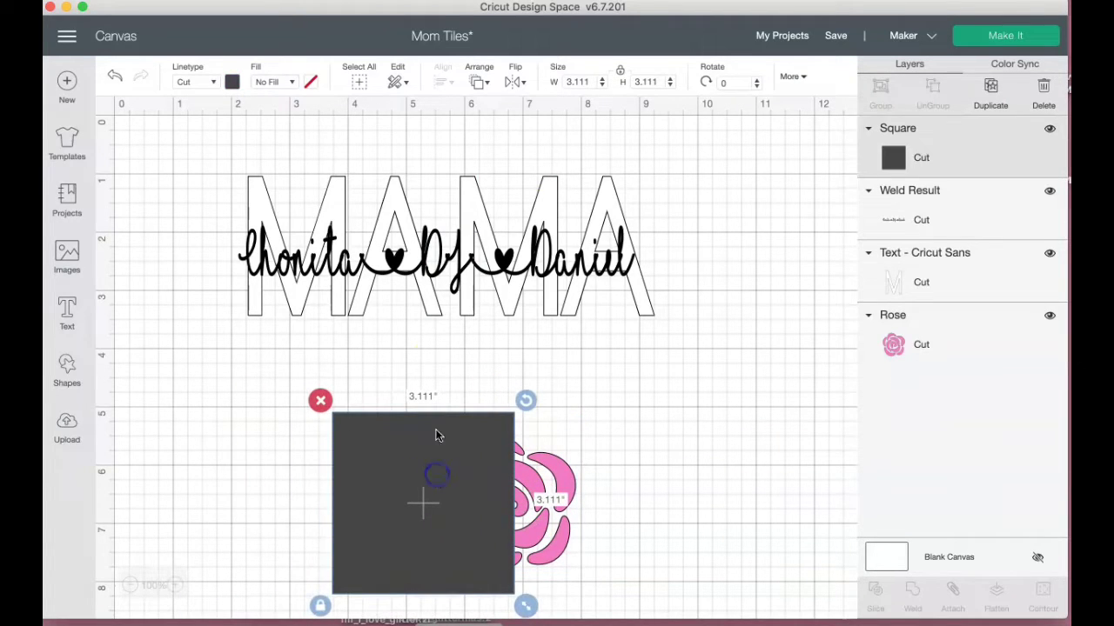
{"action": "left_click_drag", "start_coordinate": [435, 351], "coordinate": [585, 574]}
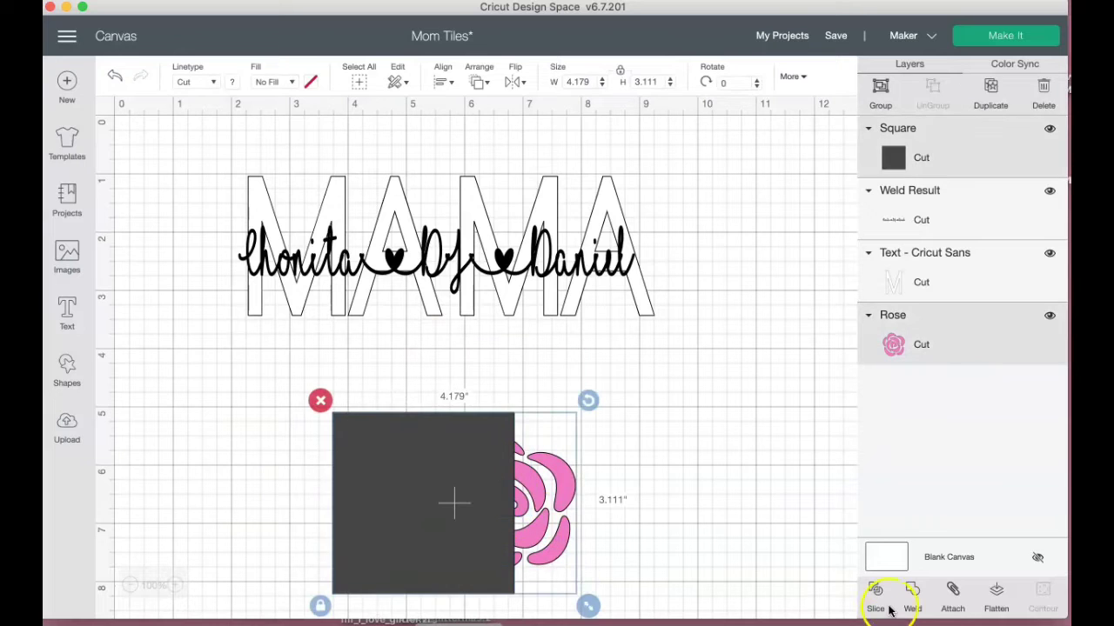
{"action": "left_click", "coordinate": [875, 601]}
Move the dark sliced pieces aside and place the two pink rose halves at opposite ends of MAMA with their flat edges facing outward
{"action": "left_click", "coordinate": [427, 467]}
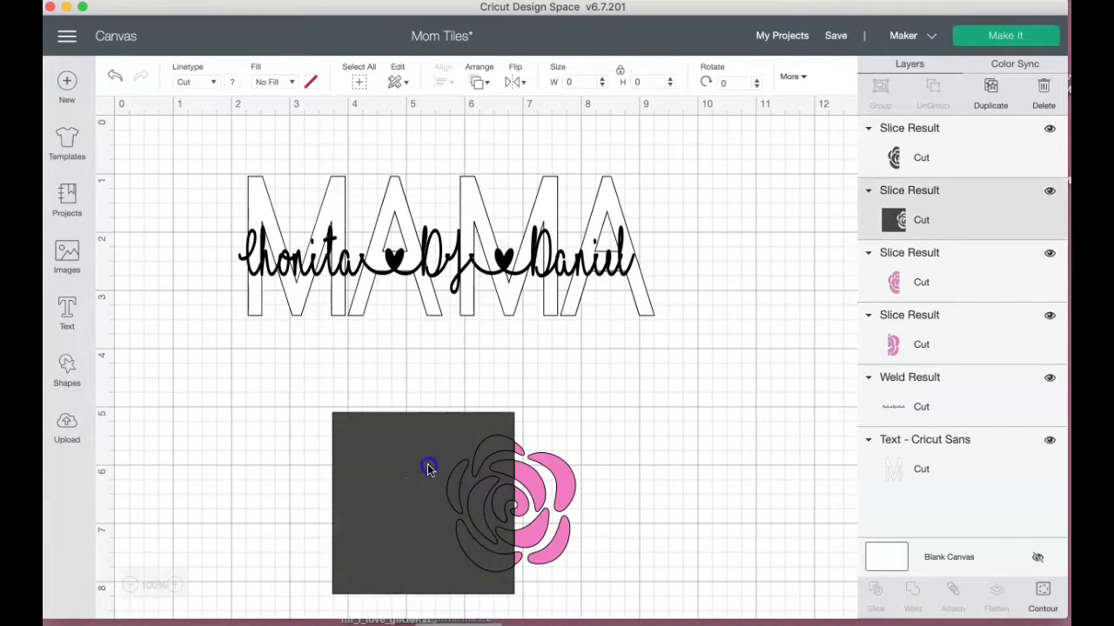
{"action": "left_click_drag", "start_coordinate": [428, 467], "coordinate": [319, 465]}
{"action": "left_click_drag", "start_coordinate": [474, 473], "coordinate": [378, 470]}
{"action": "left_click_drag", "start_coordinate": [499, 467], "coordinate": [700, 246]}
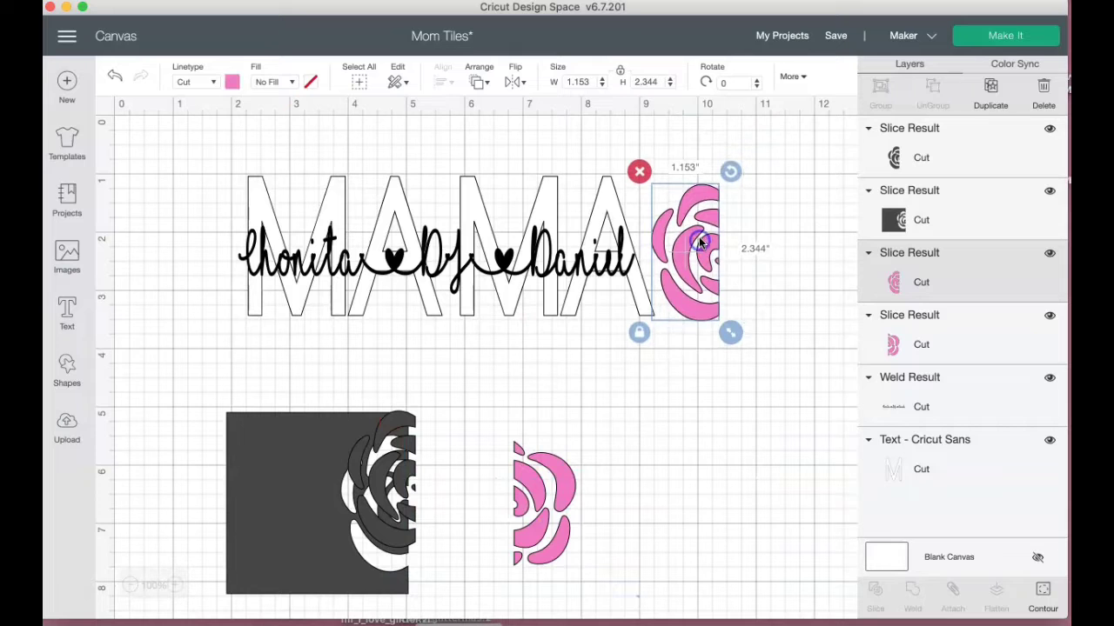
{"action": "left_click_drag", "start_coordinate": [544, 487], "coordinate": [205, 217]}
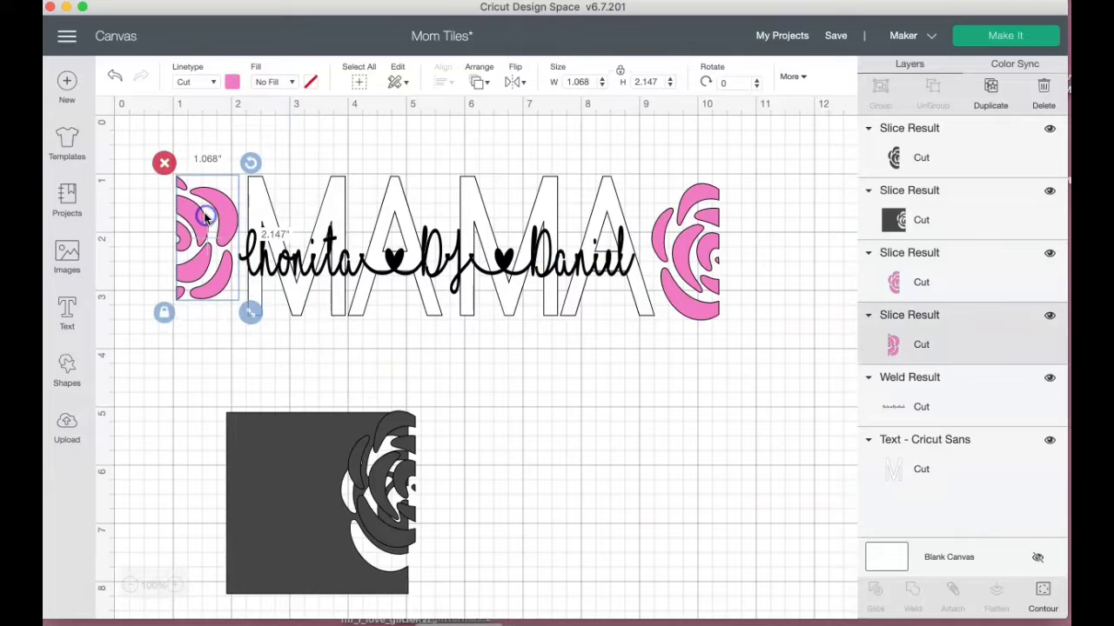
Unlock the proportions of the rose half beside the first M and set its width to 1.5 in
{"action": "left_click", "coordinate": [164, 311]}
{"action": "left_click", "coordinate": [580, 81]}
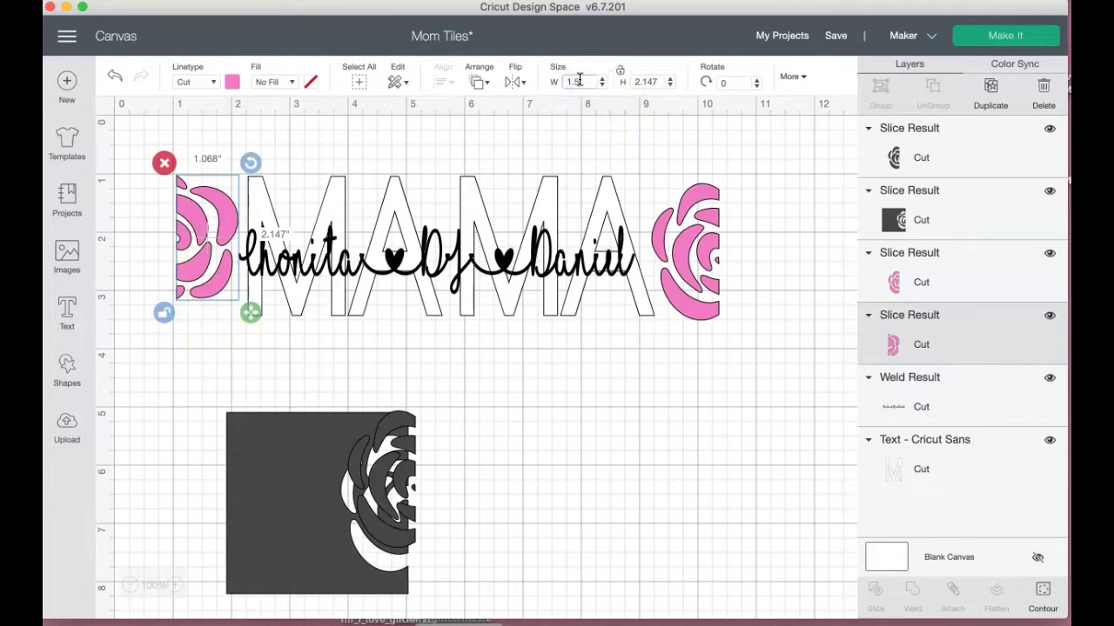
{"action": "type", "text": "1.5"}
{"action": "key", "text": "Return"}
{"action": "left_click", "coordinate": [973, 187]}
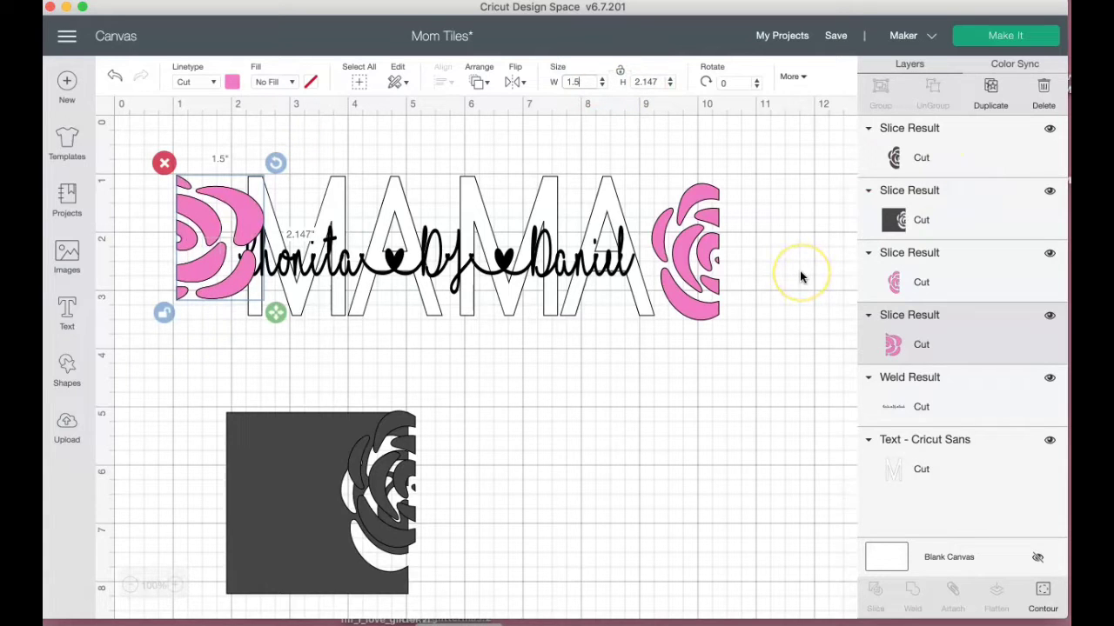
Try a width of 1.5 in on the rose half after the last A with proportions locked, and undo the resize
{"action": "left_click", "coordinate": [654, 232]}
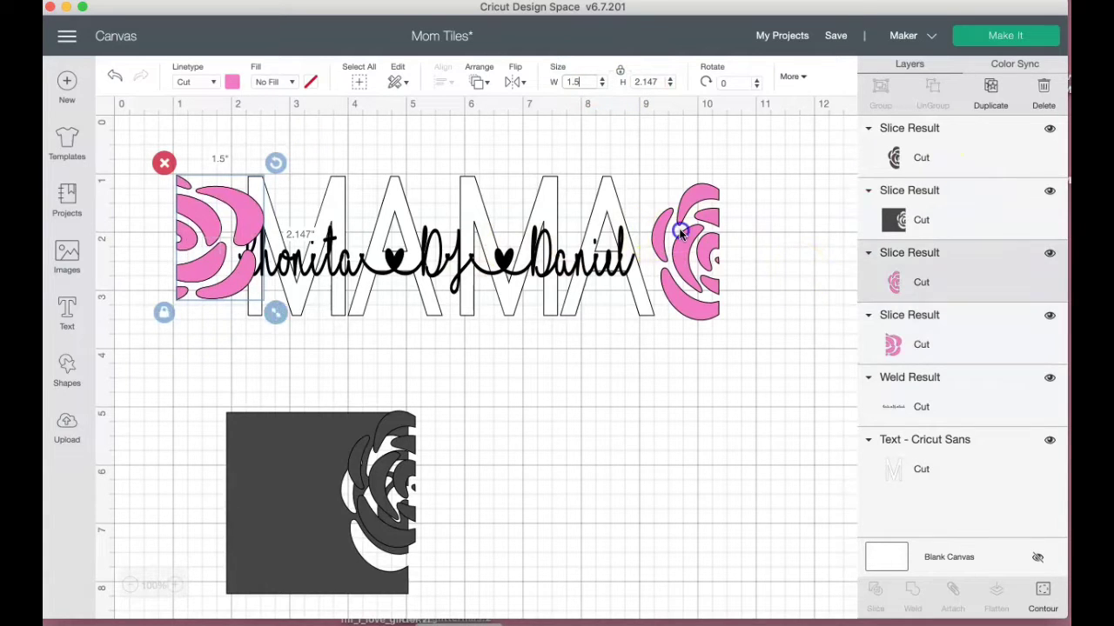
{"action": "left_click", "coordinate": [623, 87]}
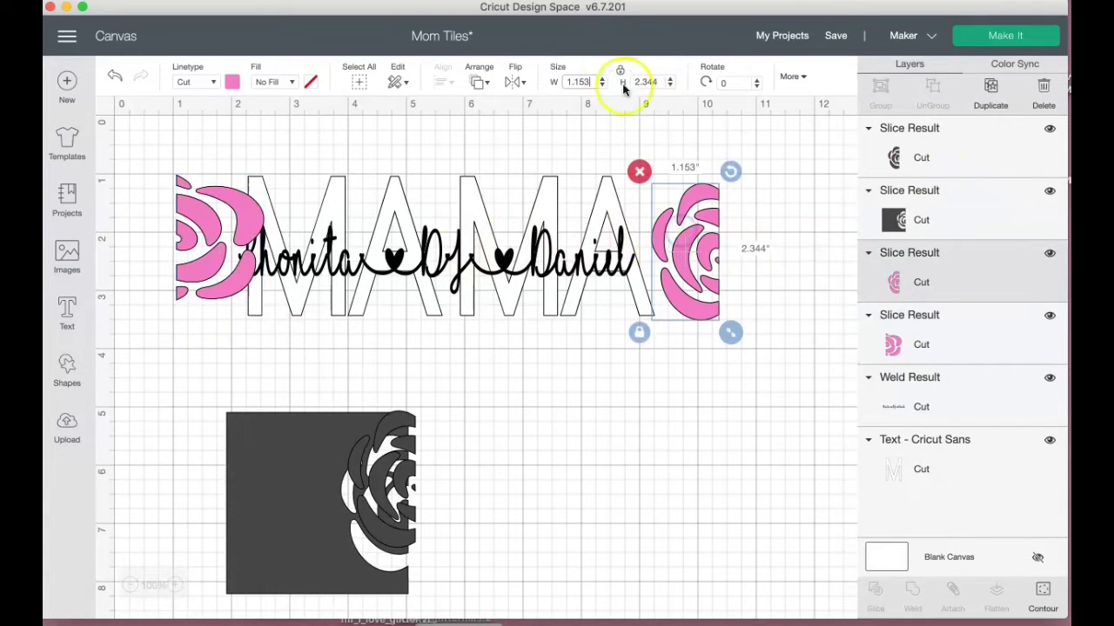
{"action": "left_click", "coordinate": [568, 85]}
{"action": "type", "text": "1"}
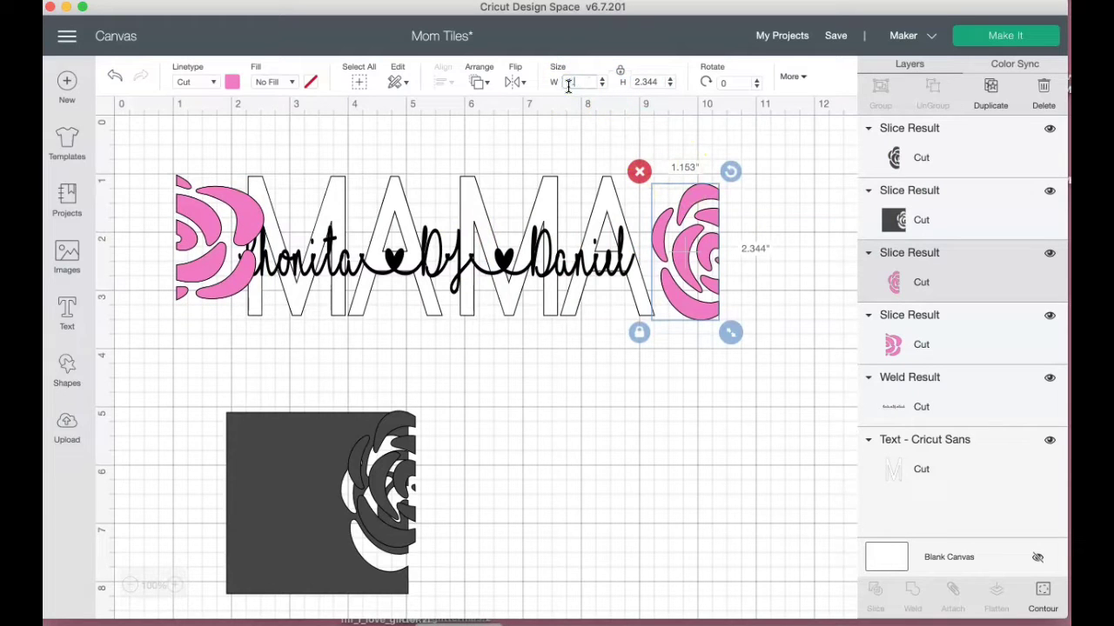
{"action": "type", "text": ".5"}
{"action": "key", "text": "Return"}
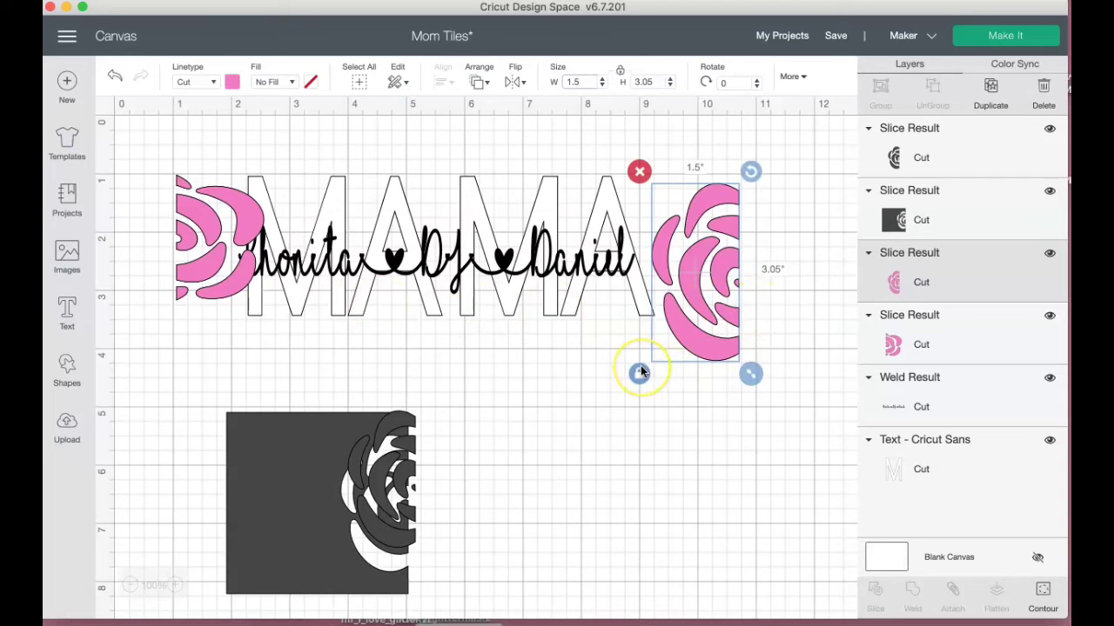
{"action": "left_click", "coordinate": [640, 173]}
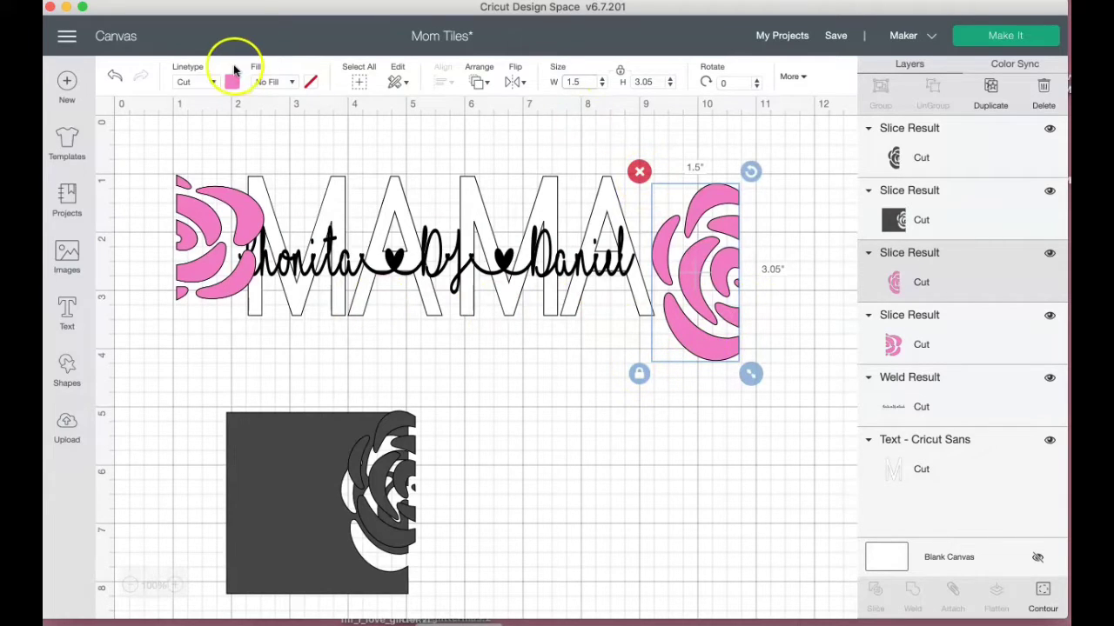
{"action": "left_click", "coordinate": [115, 77]}
Unlock the proportions of each rose half and set its width to 1.4 in, starting with the one after the last A
{"action": "left_click", "coordinate": [683, 283]}
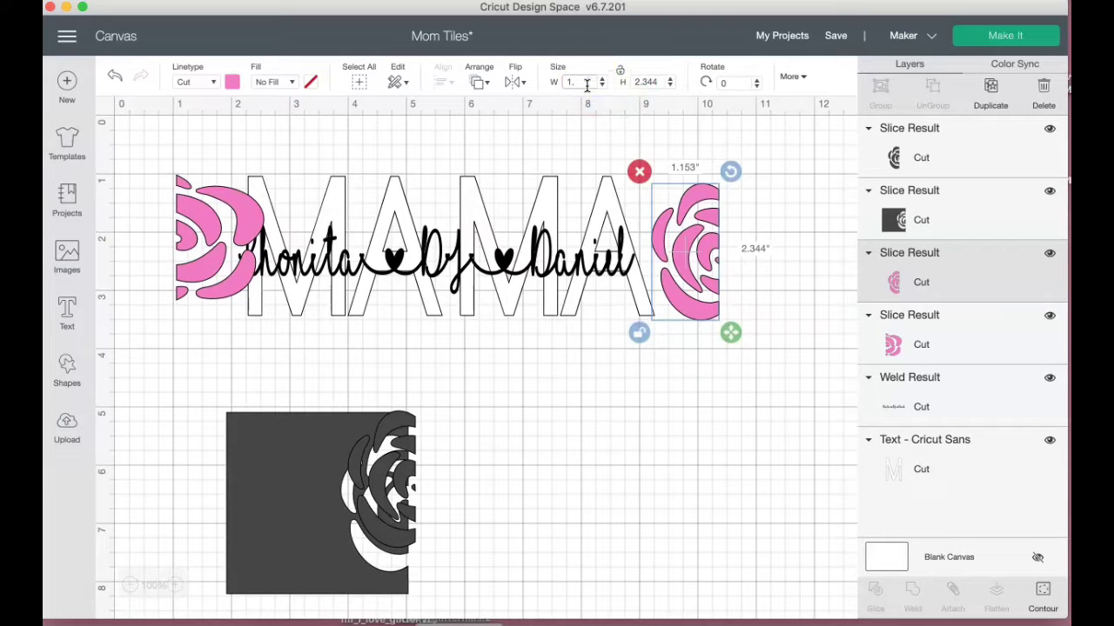
{"action": "key", "text": "Return"}
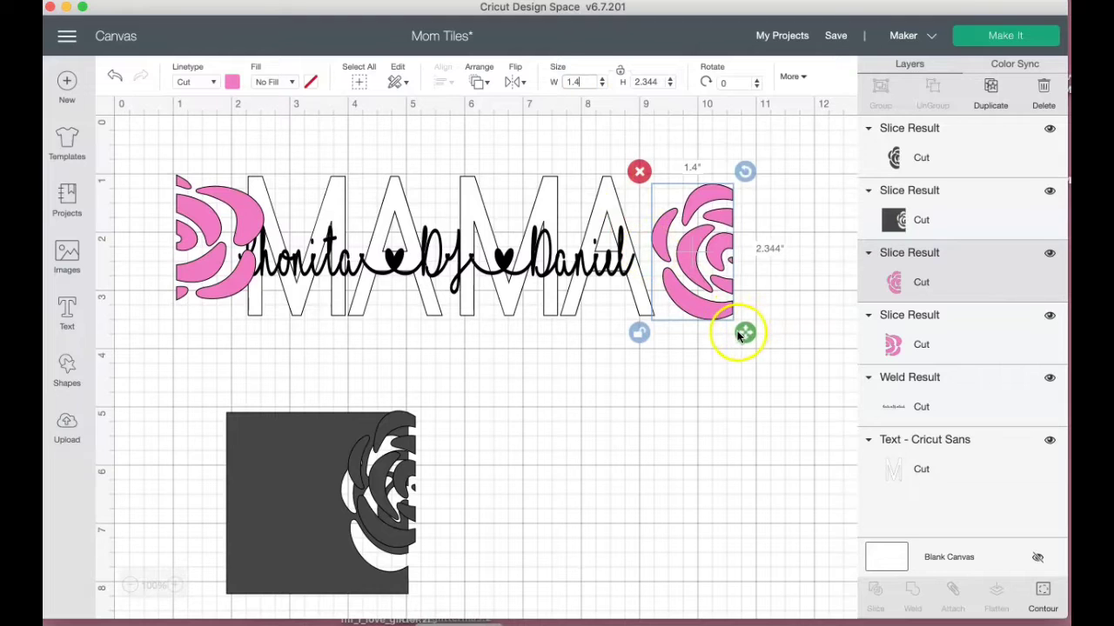
{"action": "left_click", "coordinate": [206, 259]}
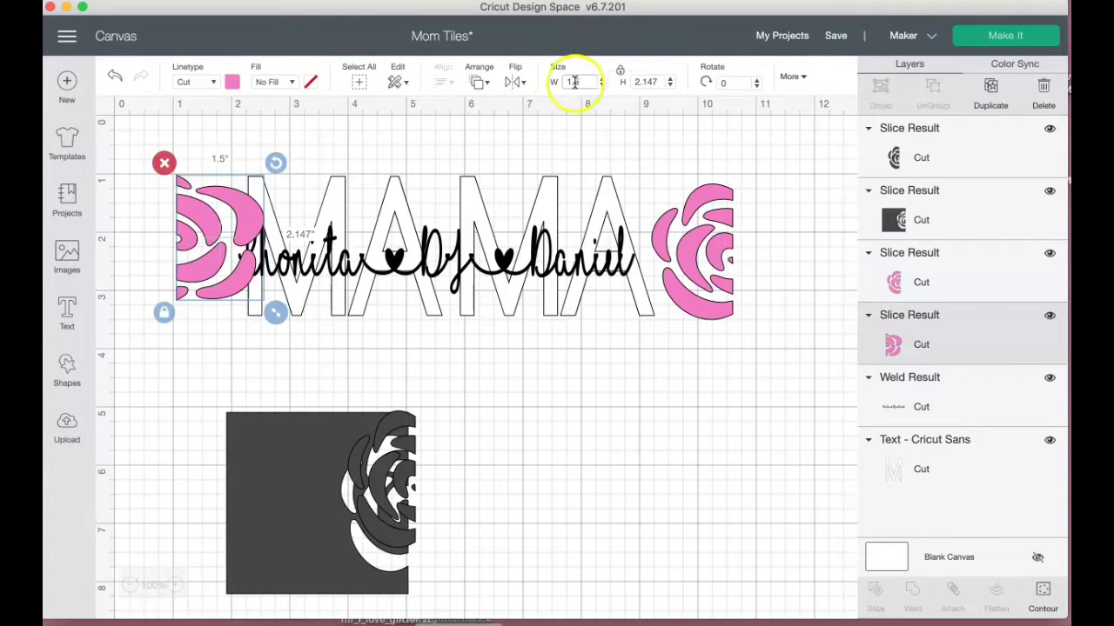
{"action": "left_click", "coordinate": [164, 312]}
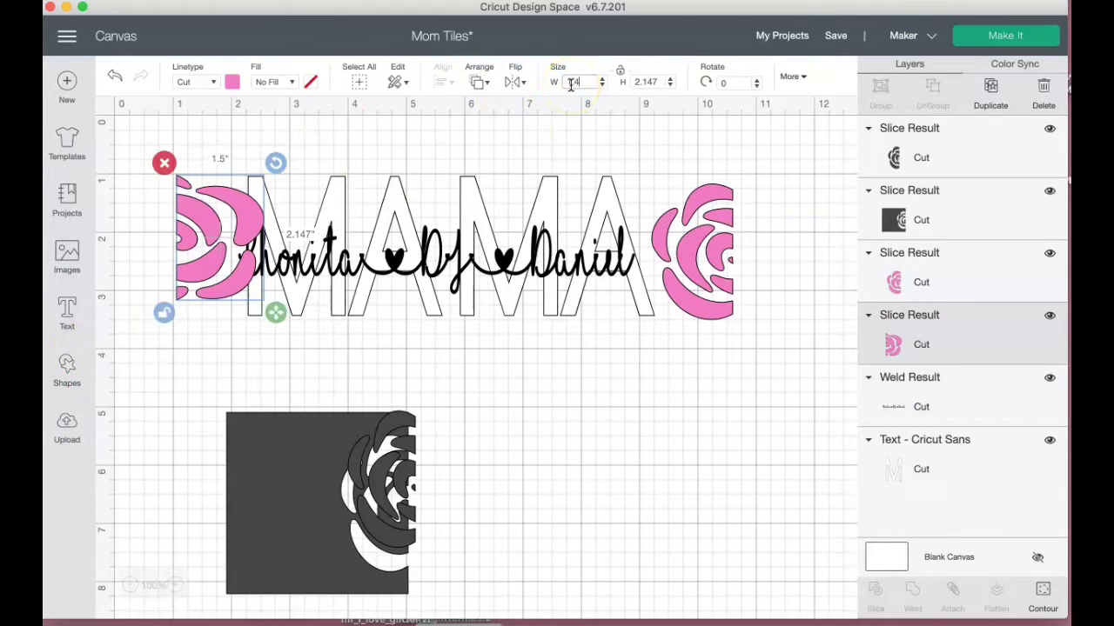
{"action": "left_click", "coordinate": [571, 85]}
{"action": "type", "text": "1.4"}
{"action": "key", "text": "Return"}
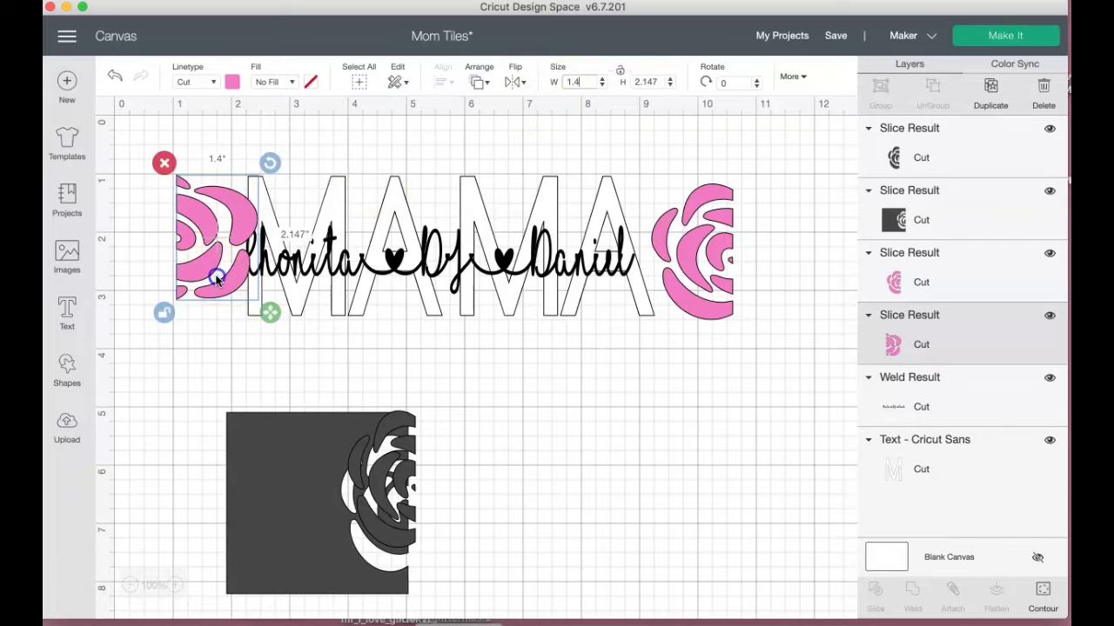
Move the rose half beside the first M clear of the lettering and delete both leftover dark sliced pieces
{"action": "left_click_drag", "start_coordinate": [217, 279], "coordinate": [200, 286]}
{"action": "left_click", "coordinate": [359, 432]}
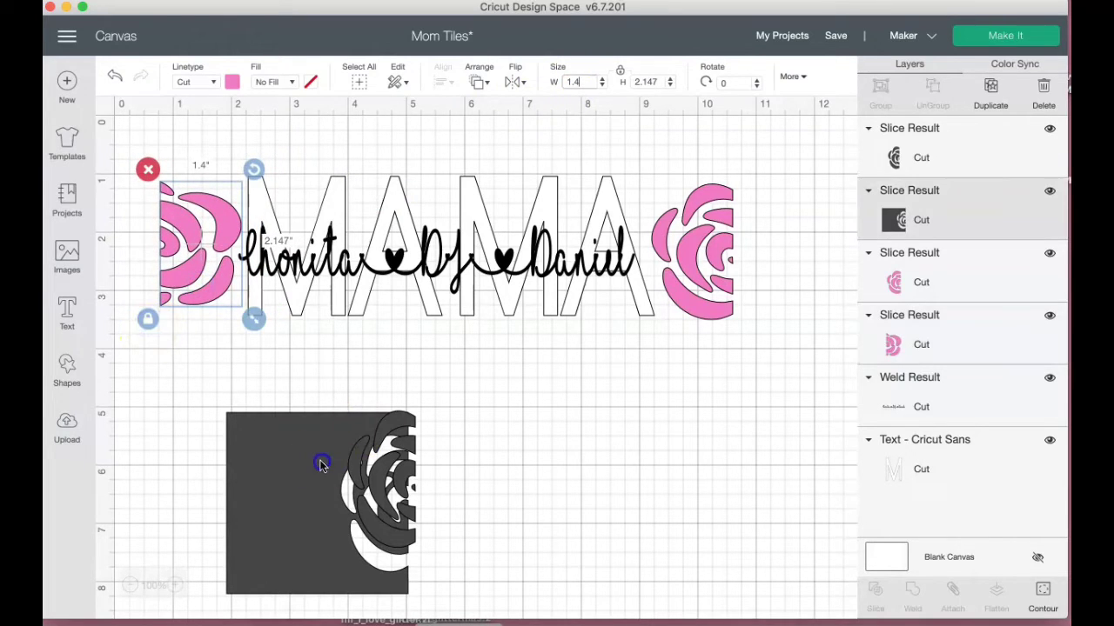
{"action": "left_click", "coordinate": [369, 470]}
{"action": "left_click", "coordinate": [330, 452]}
{"action": "left_click", "coordinate": [372, 459]}
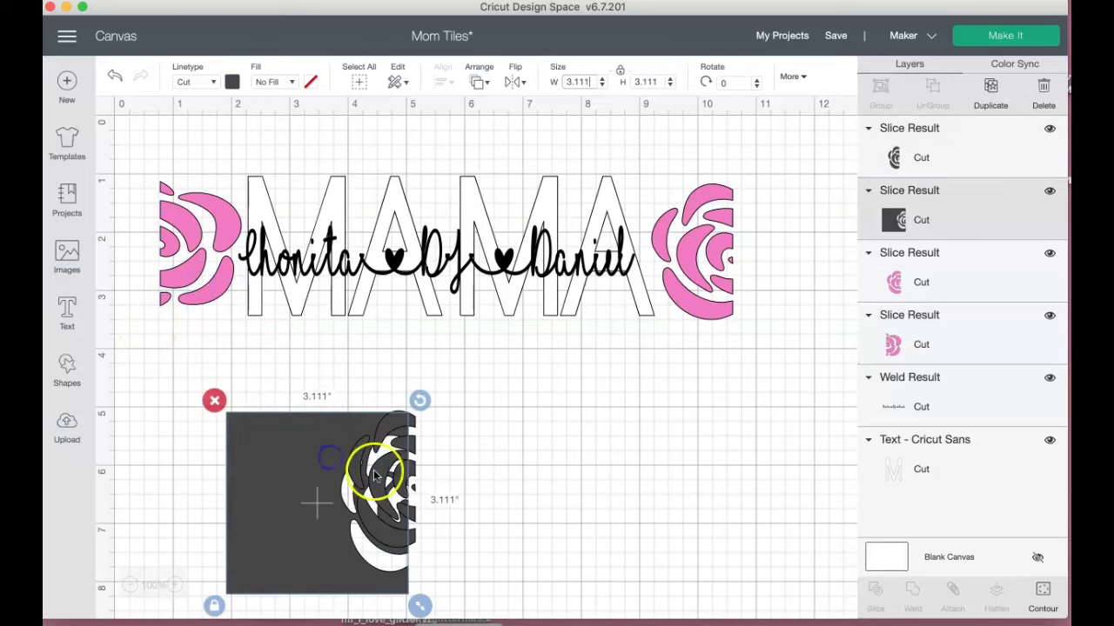
{"action": "left_click", "coordinate": [294, 482]}
{"action": "left_click", "coordinate": [372, 470]}
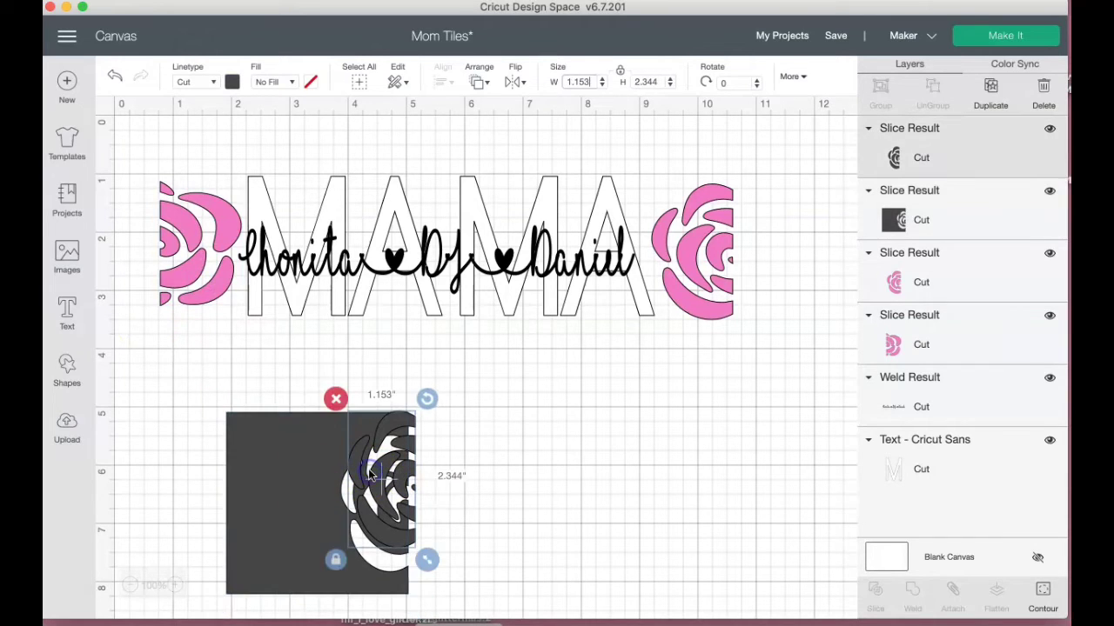
{"action": "left_click", "coordinate": [336, 399]}
{"action": "left_click", "coordinate": [321, 440]}
{"action": "left_click", "coordinate": [217, 399]}
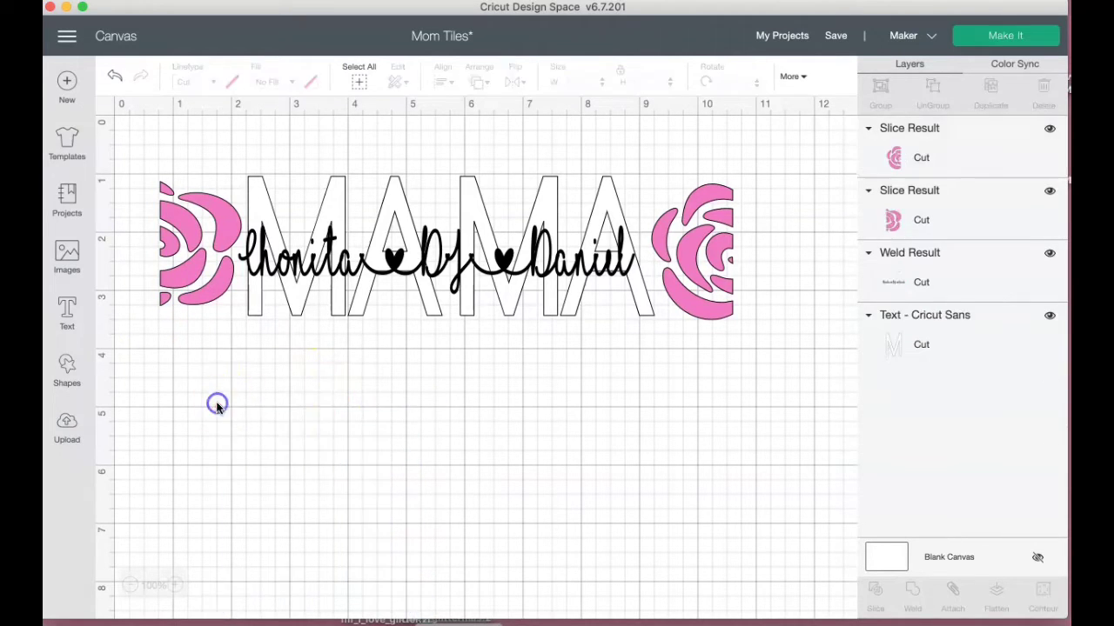
Raise the rose half beside the first M level with the top of MAMA and check the combined width of lettering and roses
{"action": "left_click", "coordinate": [202, 268]}
{"action": "left_click_drag", "start_coordinate": [203, 268], "coordinate": [202, 256]}
{"action": "left_click", "coordinate": [340, 194], "text": "shift"}
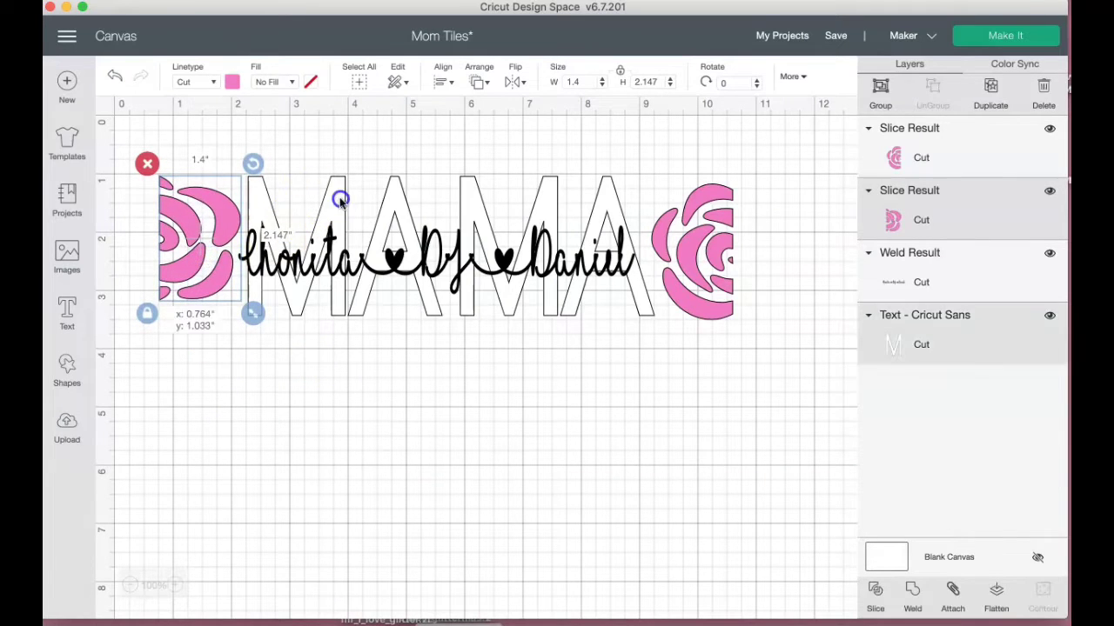
{"action": "left_click", "coordinate": [714, 199], "text": "shift"}
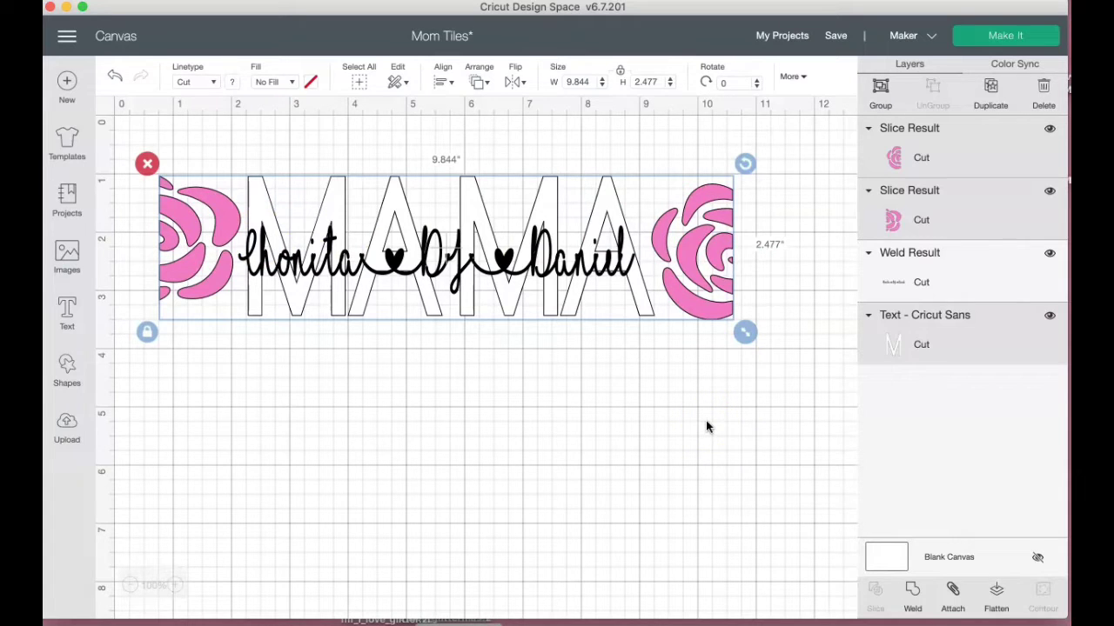
{"action": "left_click", "coordinate": [671, 401]}
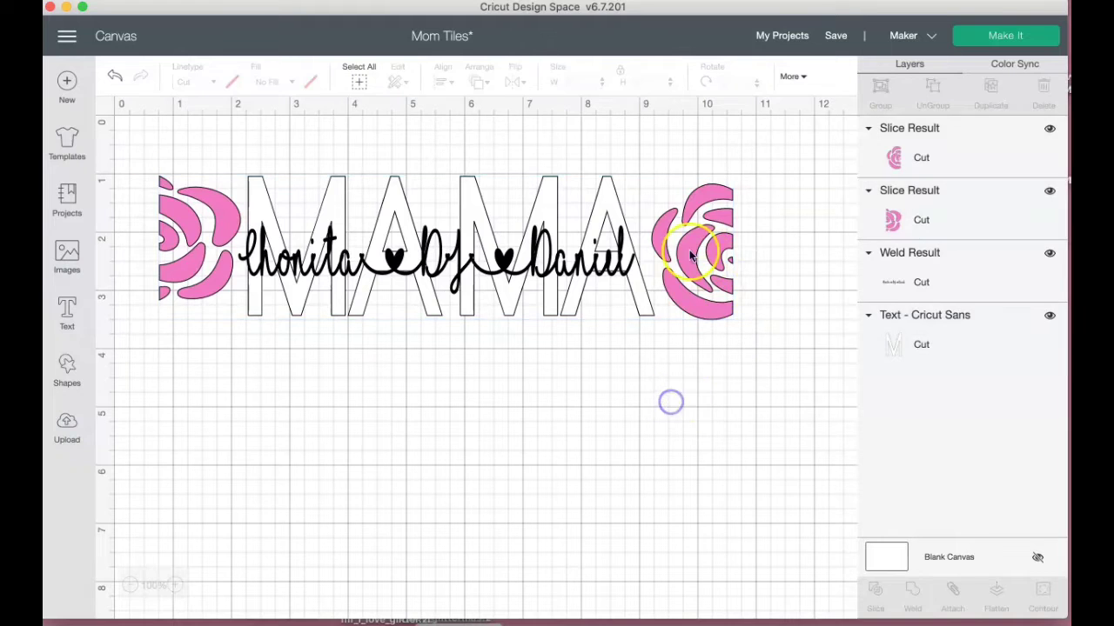
Space both rose halves away from MAMA, shifting the lettering and name line between them, and check the combined width
{"action": "left_click_drag", "start_coordinate": [690, 255], "coordinate": [707, 255]}
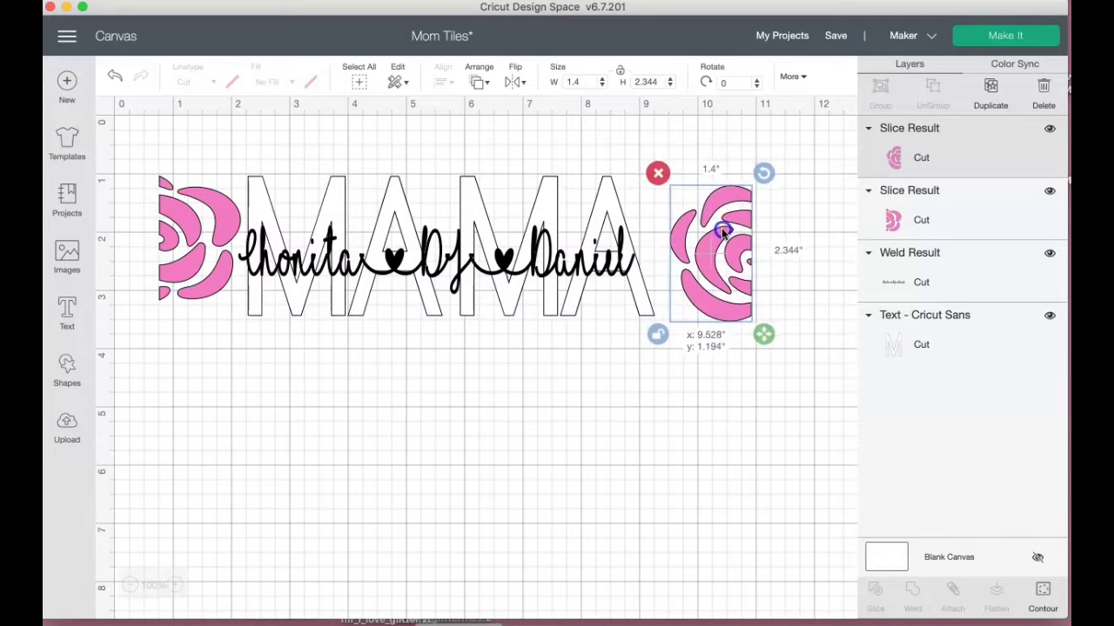
{"action": "left_click", "coordinate": [546, 252]}
{"action": "left_click", "coordinate": [542, 194], "text": "shift"}
{"action": "left_click_drag", "start_coordinate": [542, 194], "coordinate": [556, 198]}
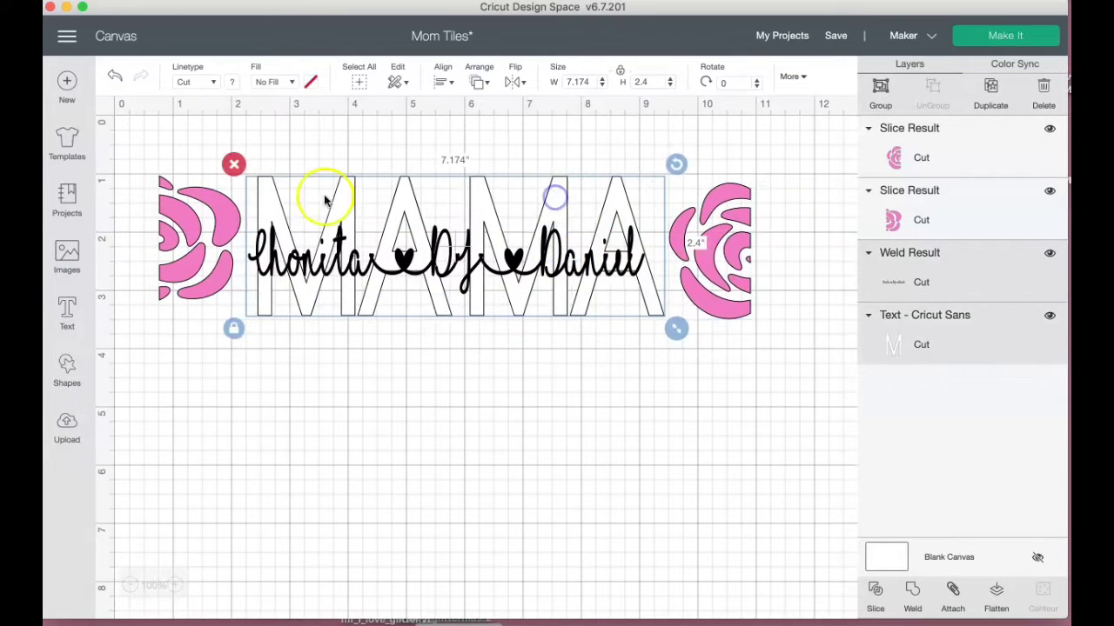
{"action": "left_click_drag", "start_coordinate": [206, 235], "coordinate": [198, 239]}
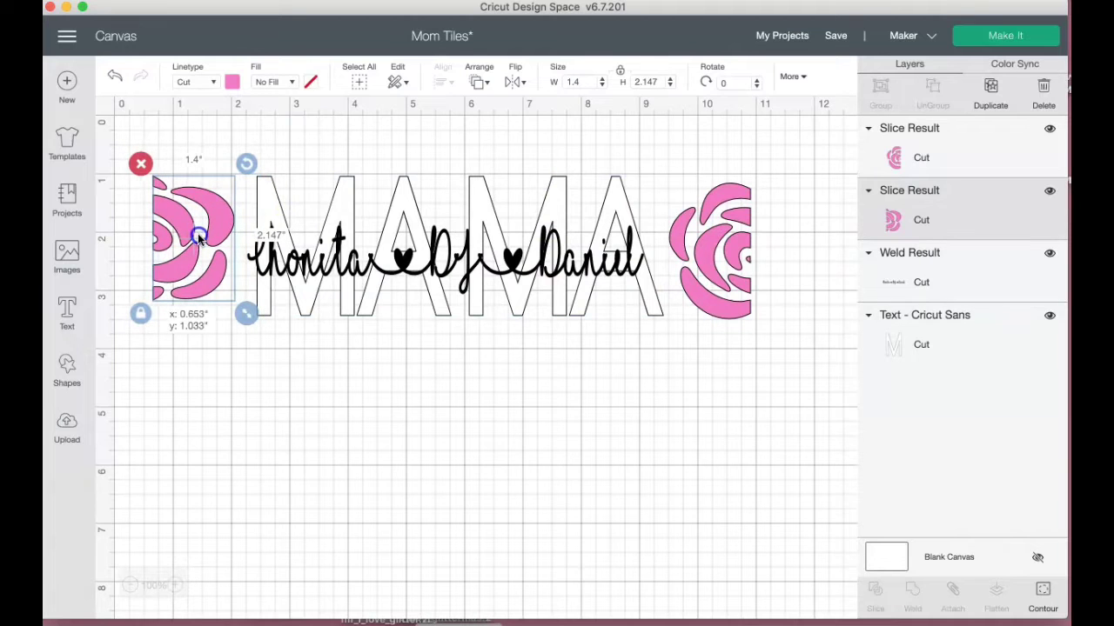
{"action": "left_click", "coordinate": [266, 209], "text": "shift"}
{"action": "left_click", "coordinate": [708, 188], "text": "shift"}
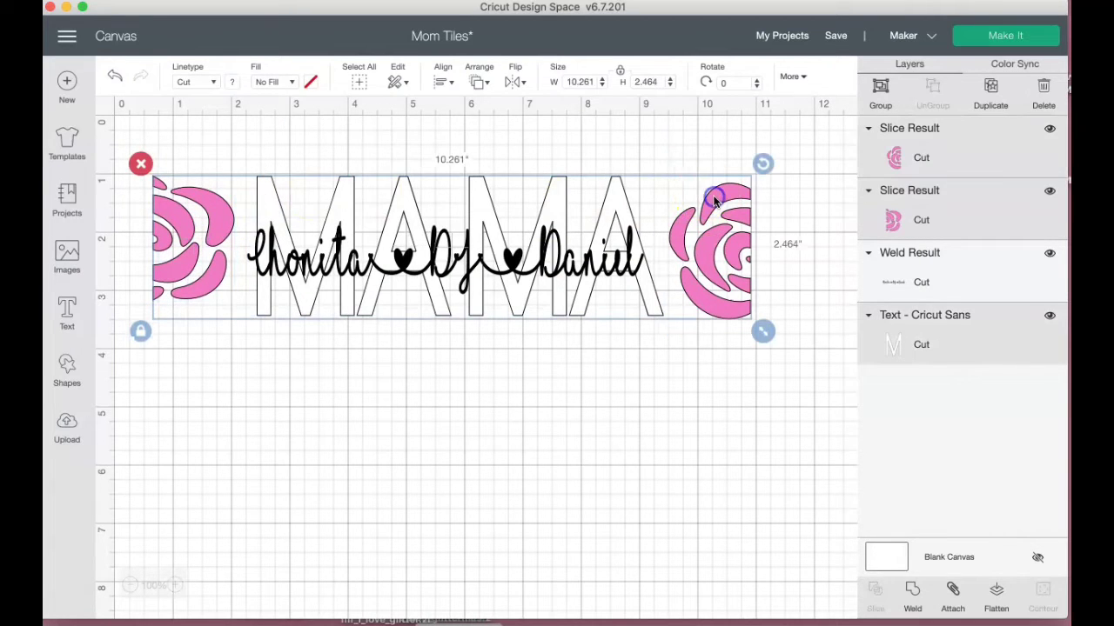
{"action": "left_click", "coordinate": [480, 468]}
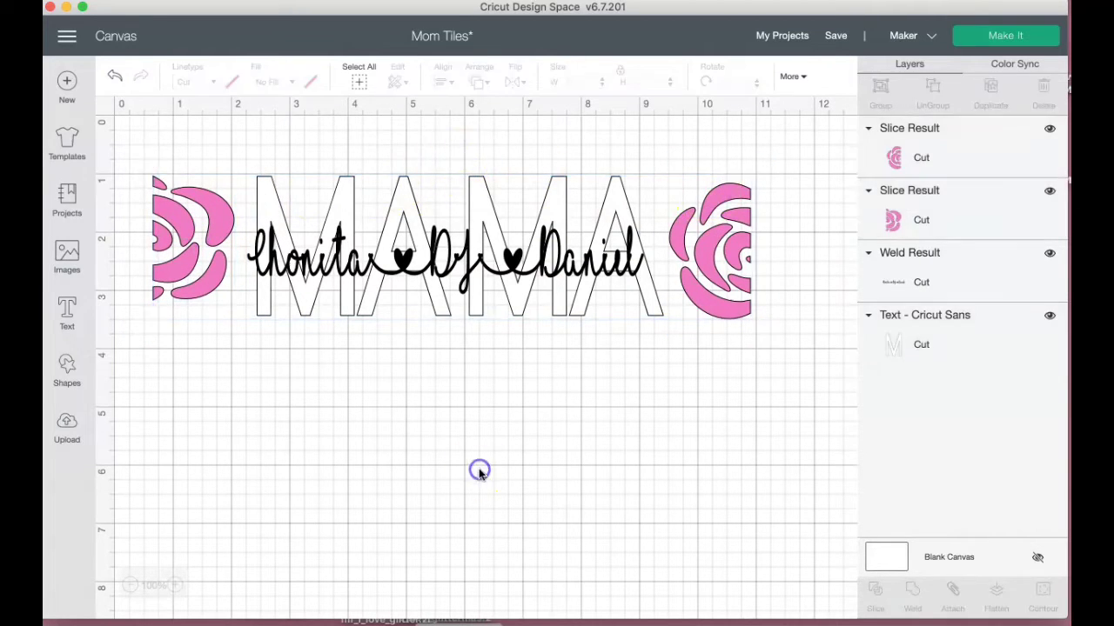
Move the script name line below MAMA and set the MAMA lettering's width to 8.5 in
{"action": "left_click_drag", "start_coordinate": [430, 255], "coordinate": [431, 420]}
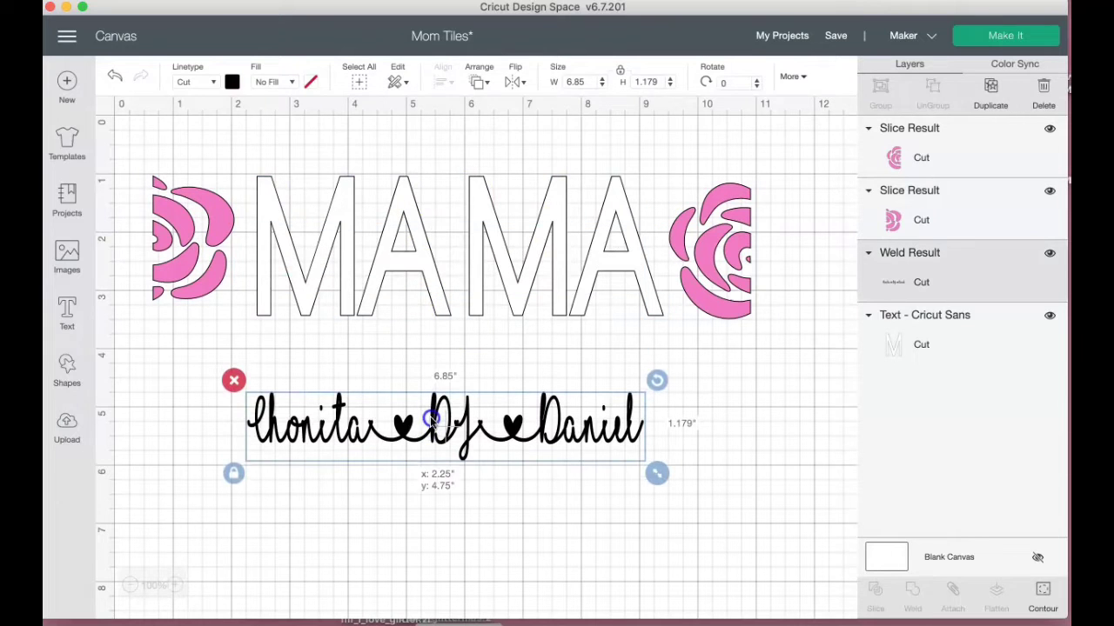
{"action": "left_click", "coordinate": [435, 232]}
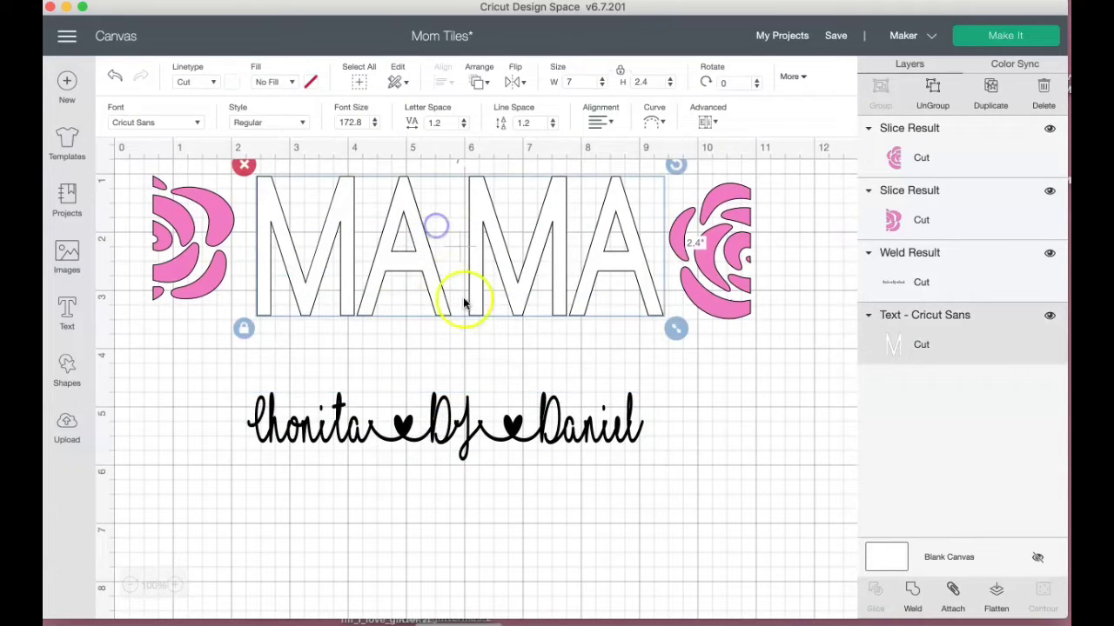
{"action": "left_click", "coordinate": [572, 83]}
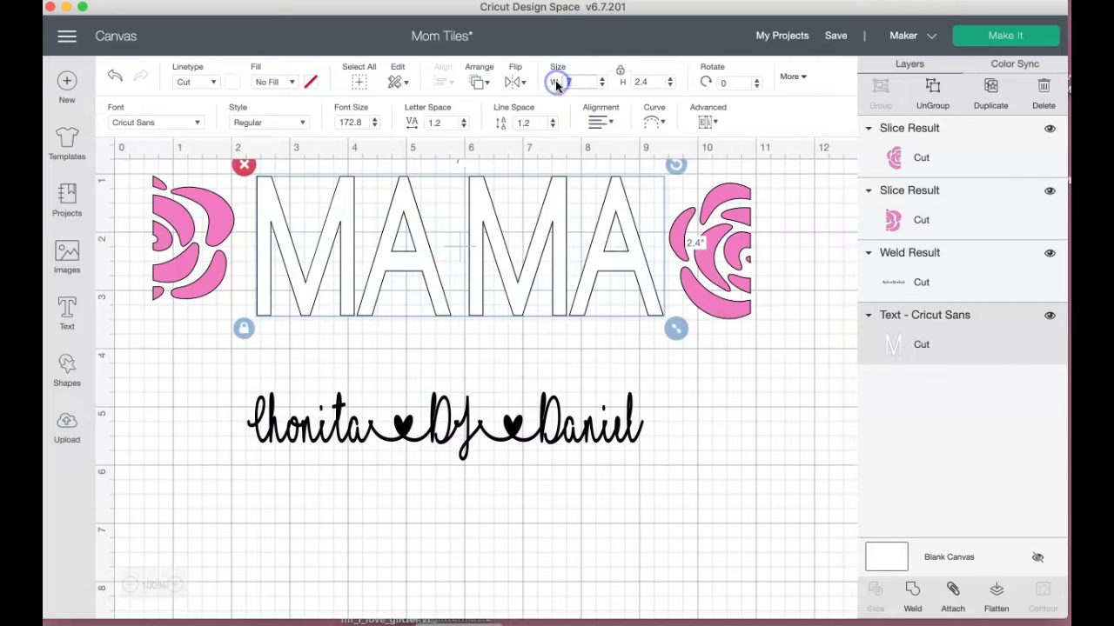
{"action": "type", "text": "8.5"}
{"action": "key", "text": "Return"}
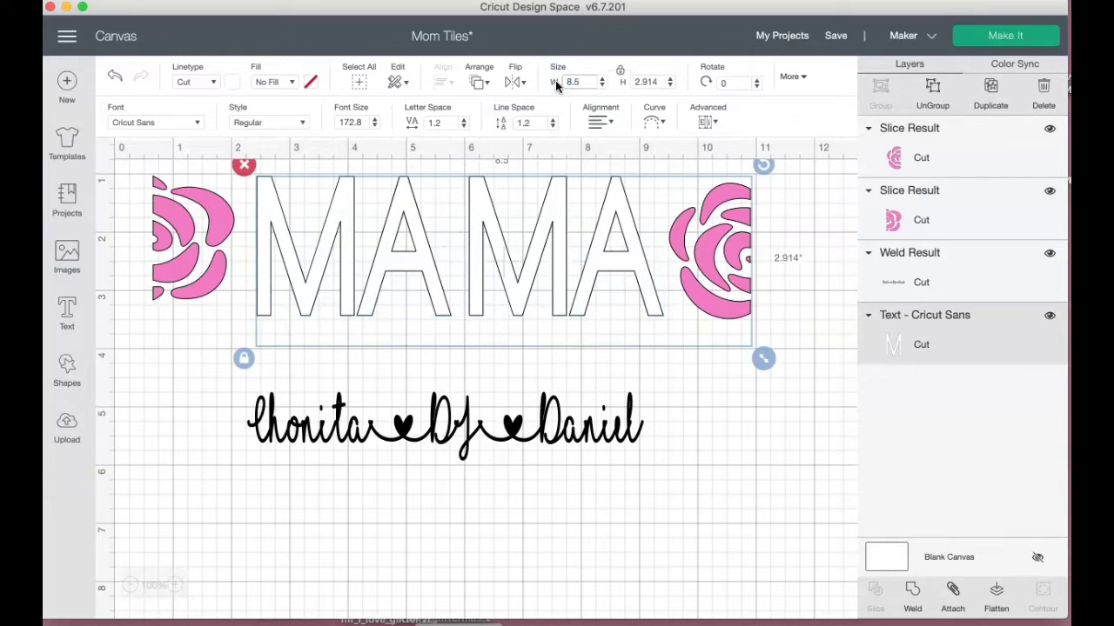
{"action": "left_click", "coordinate": [594, 107]}
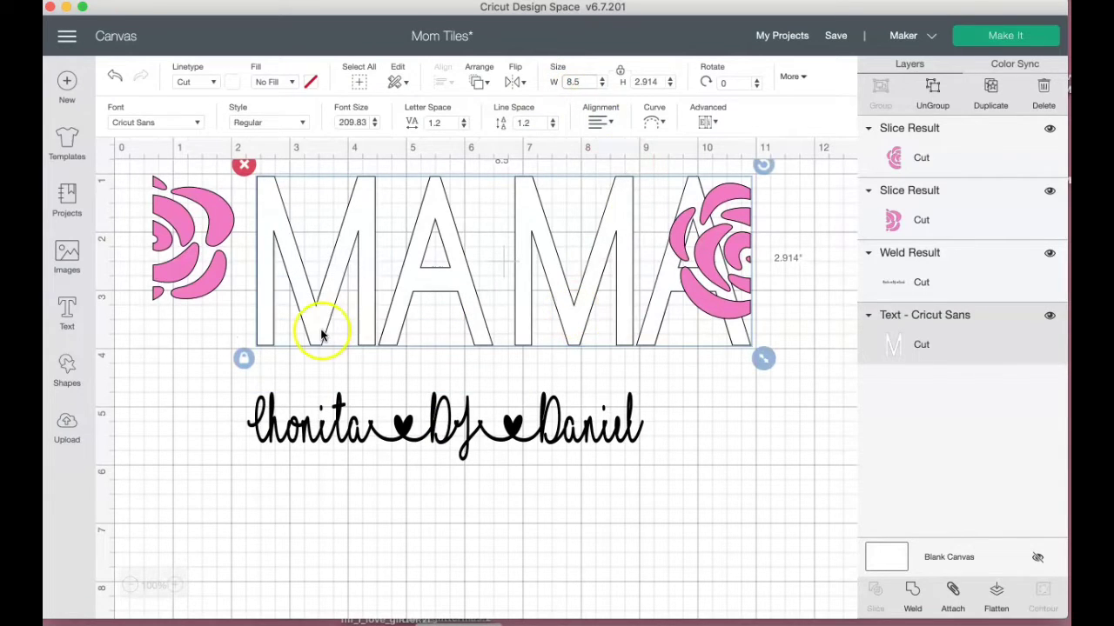
Unlock the MAMA lettering's proportions and set its height to 2.5 in
{"action": "left_click", "coordinate": [243, 359]}
{"action": "left_click", "coordinate": [648, 83]}
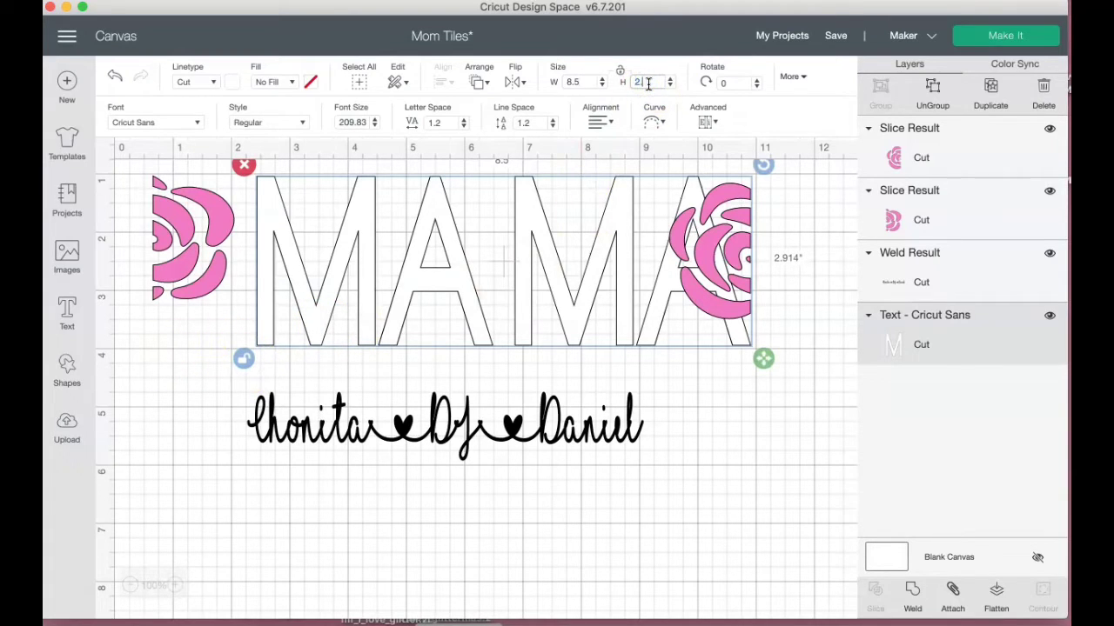
{"action": "type", "text": "2.5"}
{"action": "key", "text": "Return"}
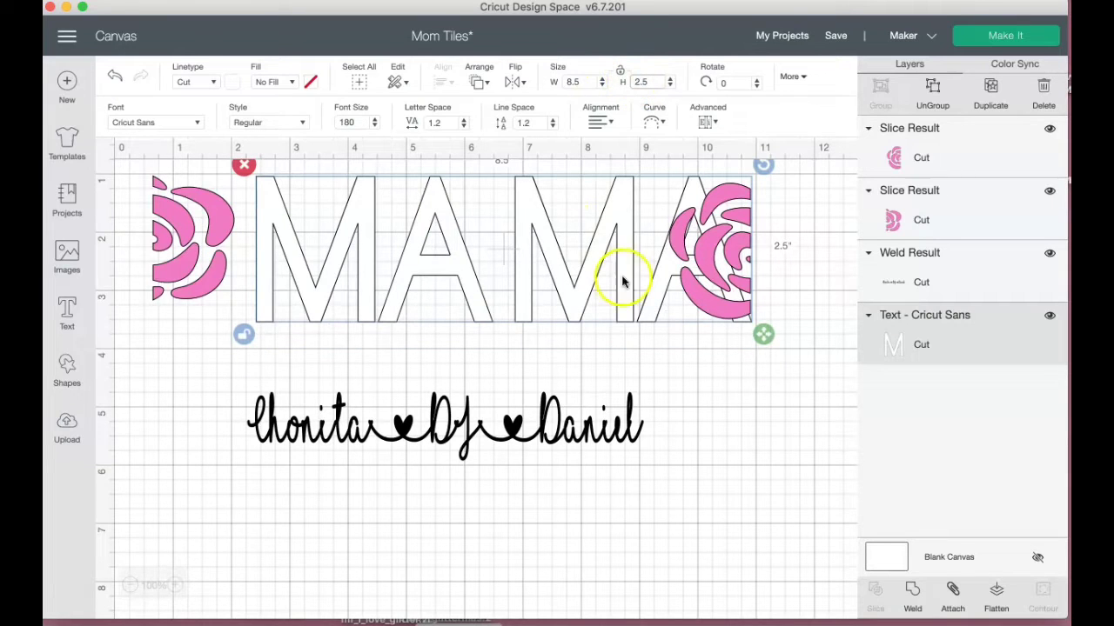
Move the rose half after the last A clear of MAMA, bring the other half closer, and check the overall width
{"action": "left_click_drag", "start_coordinate": [713, 261], "coordinate": [790, 268]}
{"action": "left_click", "coordinate": [504, 212]}
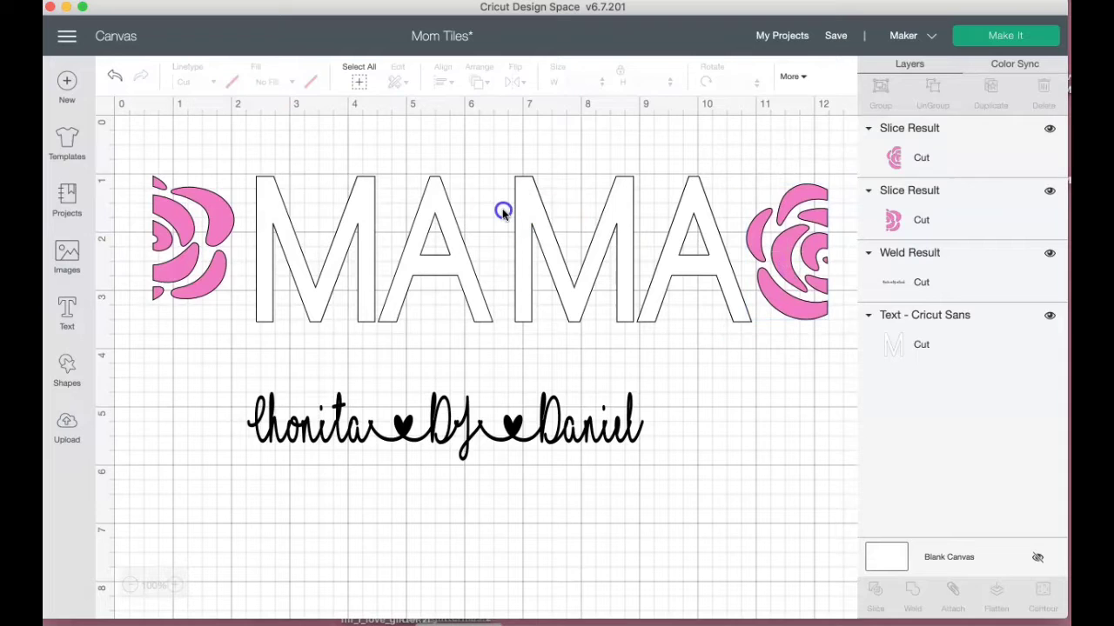
{"action": "left_click_drag", "start_coordinate": [181, 229], "coordinate": [206, 228]}
{"action": "left_click", "coordinate": [422, 228], "text": "shift"}
{"action": "left_click", "coordinate": [744, 231], "text": "shift"}
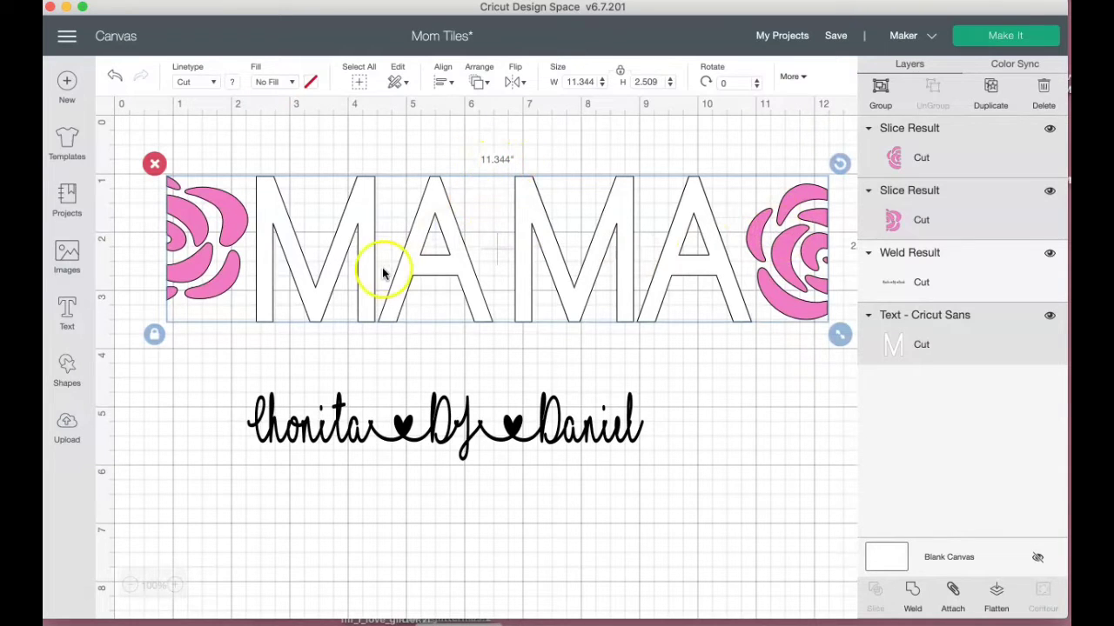
{"action": "left_click", "coordinate": [244, 381]}
Try wider gaps between MAMA and both rose halves and check the overall width
{"action": "left_click_drag", "start_coordinate": [185, 235], "coordinate": [162, 241]}
{"action": "left_click_drag", "start_coordinate": [749, 216], "coordinate": [802, 232]}
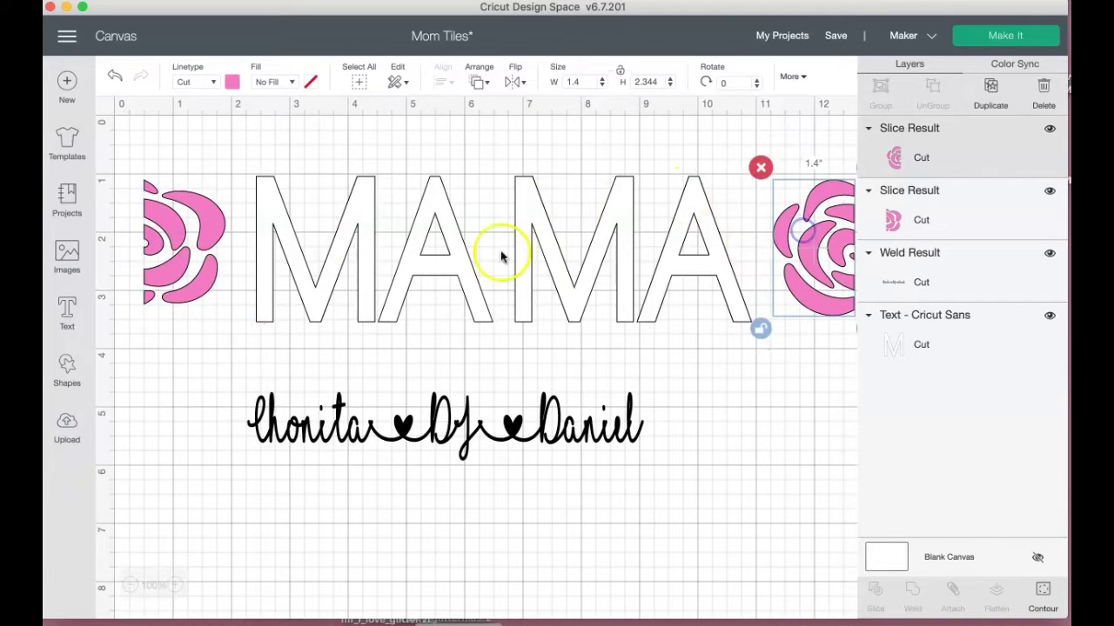
{"action": "left_click", "coordinate": [164, 251]}
{"action": "left_click", "coordinate": [425, 278], "text": "shift"}
{"action": "left_click", "coordinate": [833, 250], "text": "shift"}
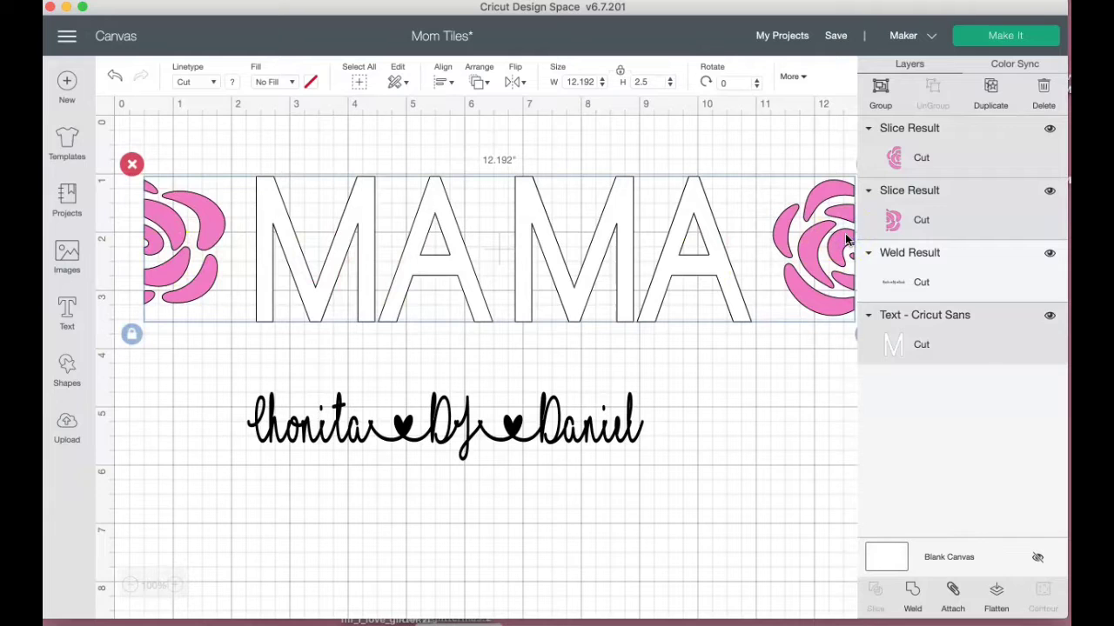
{"action": "left_click", "coordinate": [791, 345]}
{"action": "left_click", "coordinate": [530, 417]}
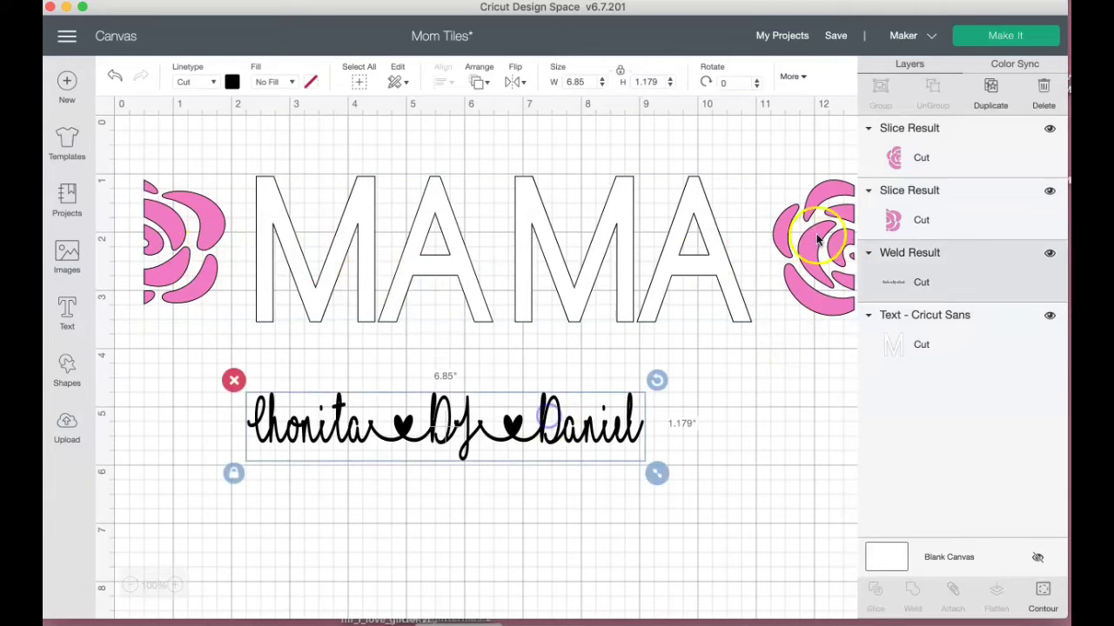
Bring both rose halves back closer to the ends of MAMA
{"action": "left_click", "coordinate": [810, 240]}
{"action": "left_click_drag", "start_coordinate": [810, 240], "coordinate": [786, 237]}
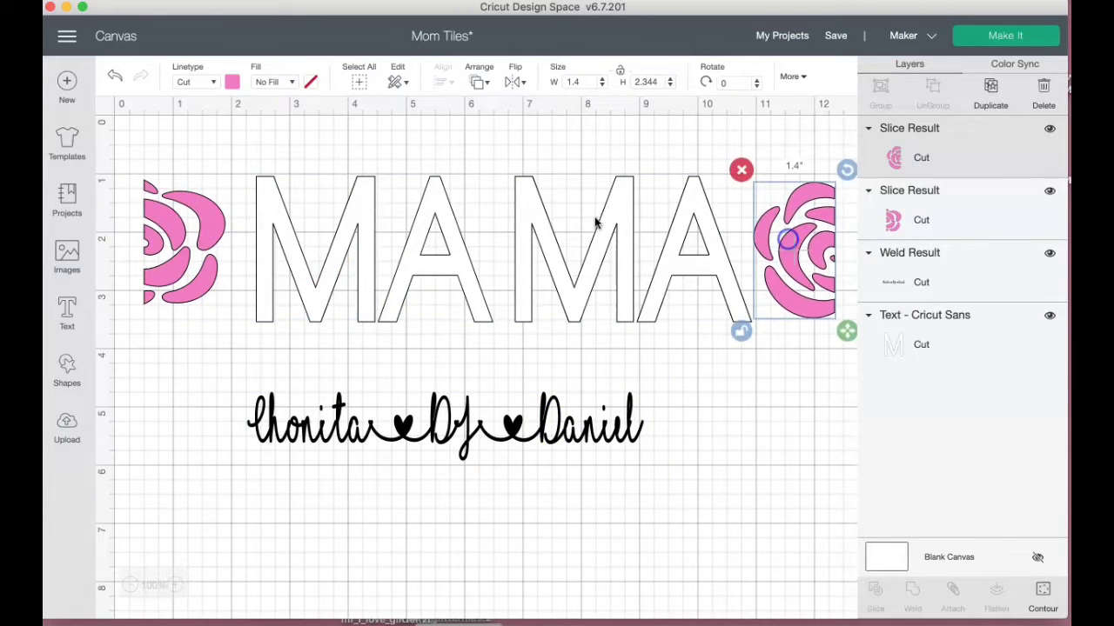
{"action": "left_click_drag", "start_coordinate": [160, 208], "coordinate": [177, 210]}
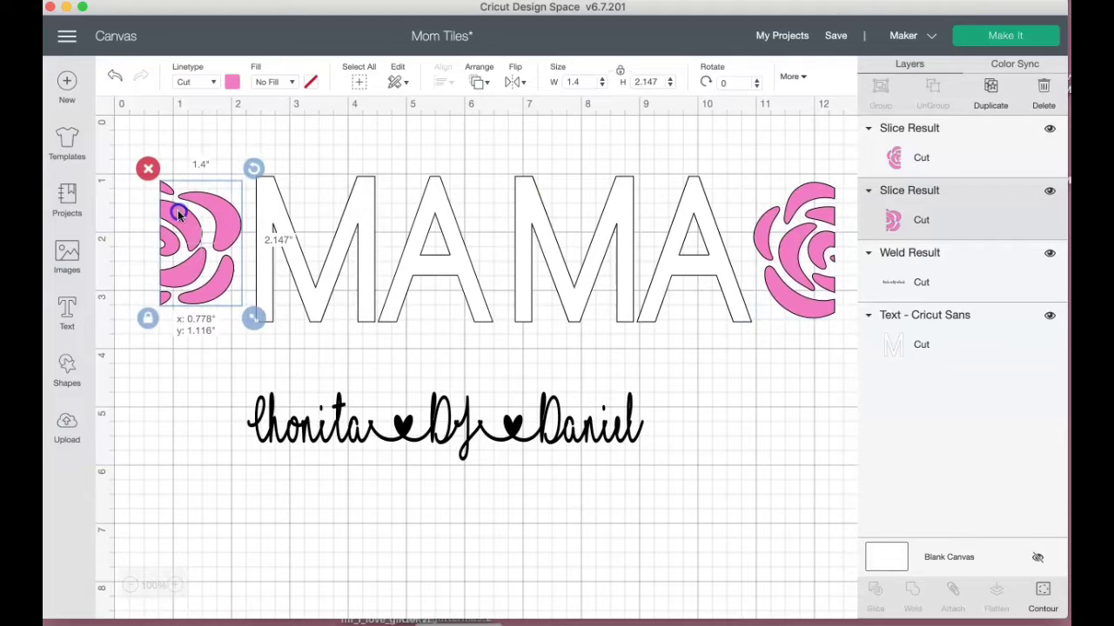
Enlarge the script name line over MAMA to a width of about 8.1 in and move it back below the lettering
{"action": "left_click", "coordinate": [529, 428]}
{"action": "left_click_drag", "start_coordinate": [530, 433], "coordinate": [541, 254]}
{"action": "left_click_drag", "start_coordinate": [665, 297], "coordinate": [738, 295]}
{"action": "left_click_drag", "start_coordinate": [343, 247], "coordinate": [346, 400]}
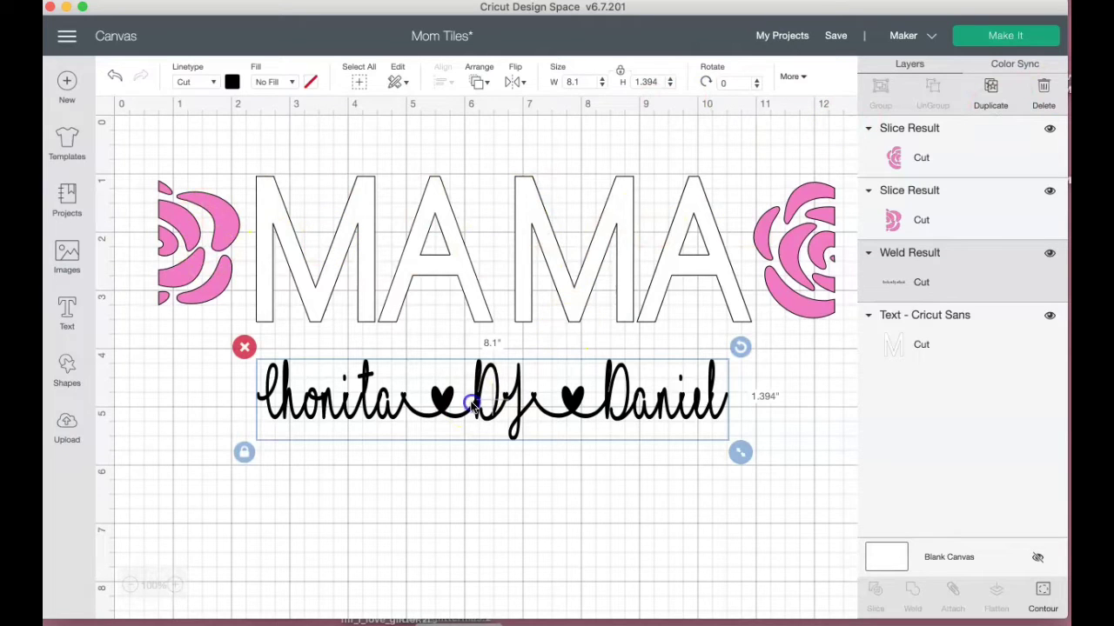
Weld the MAMA letters into a single shape and check the two rose halves
{"action": "left_click", "coordinate": [572, 267]}
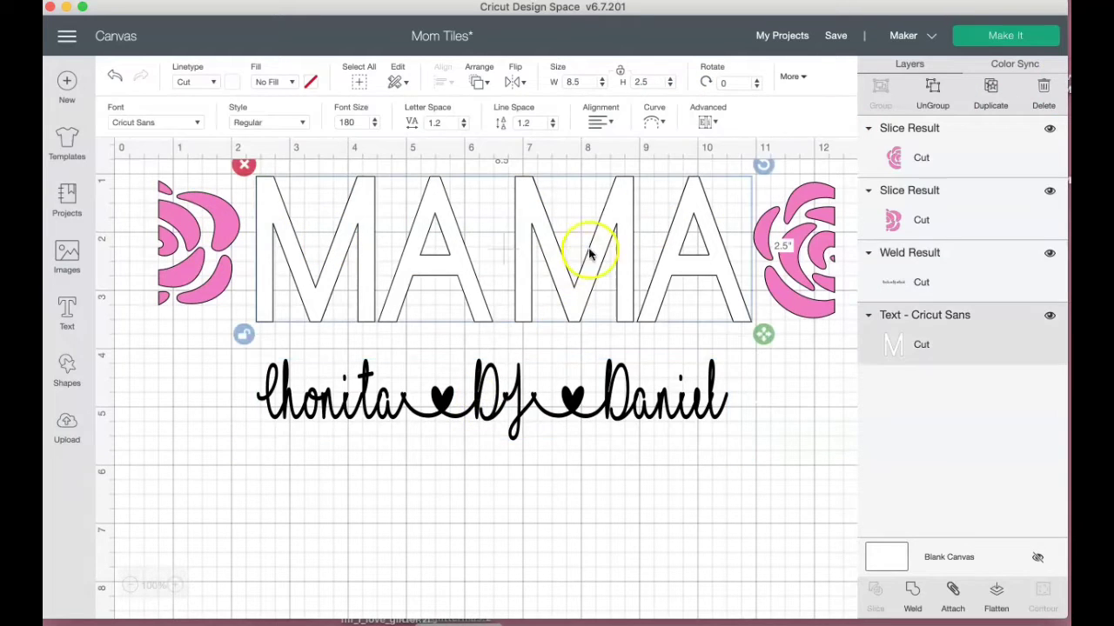
{"action": "mouse_move", "coordinate": [911, 613]}
{"action": "left_click", "coordinate": [911, 590]}
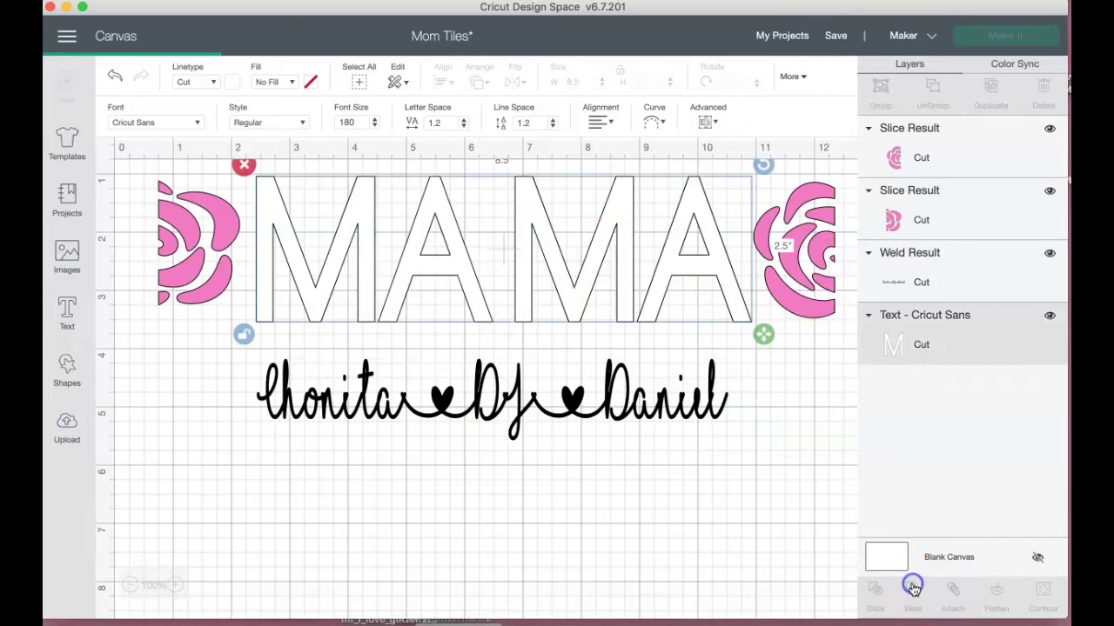
{"action": "left_click", "coordinate": [796, 266]}
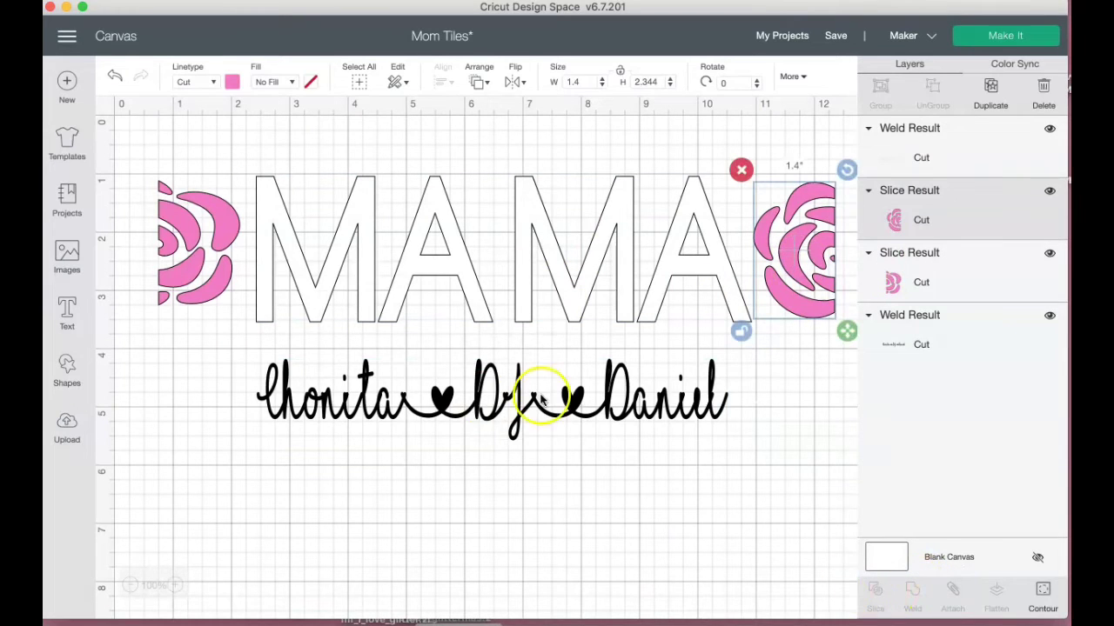
{"action": "left_click", "coordinate": [213, 271]}
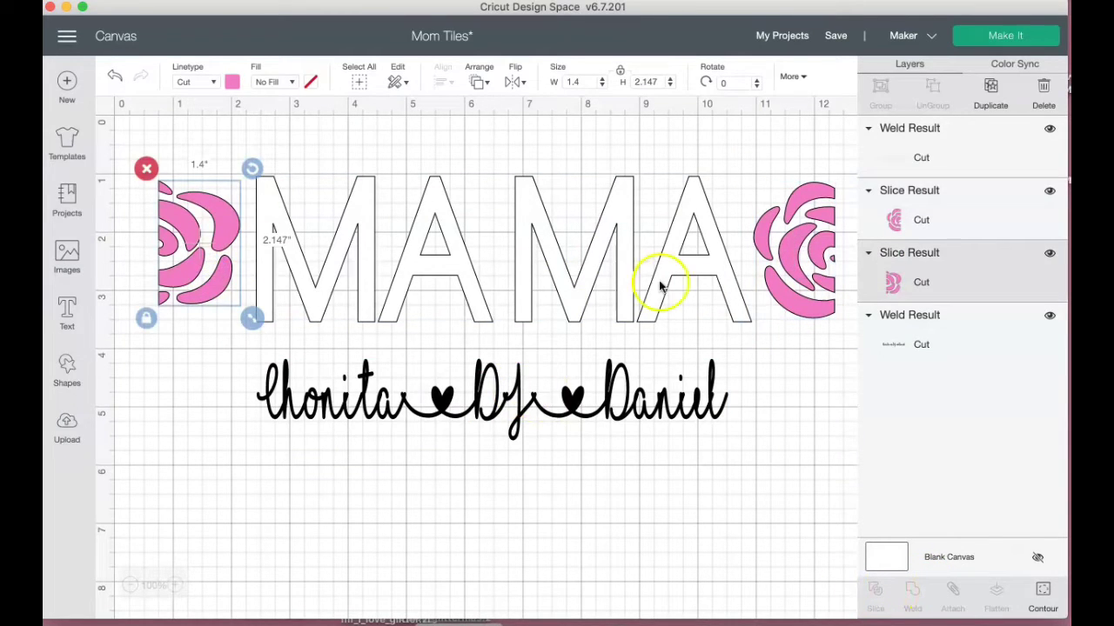
{"action": "left_click", "coordinate": [508, 540]}
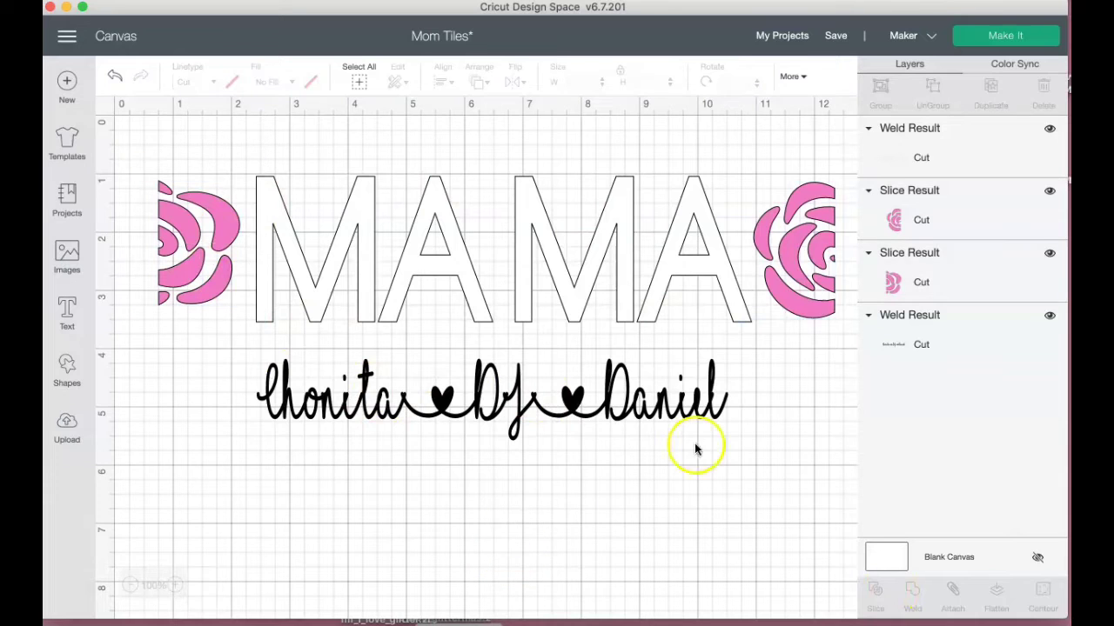
Send the project to mat preparation and shift MAMA slightly inward from the corner of the first mat
{"action": "left_click", "coordinate": [1032, 39]}
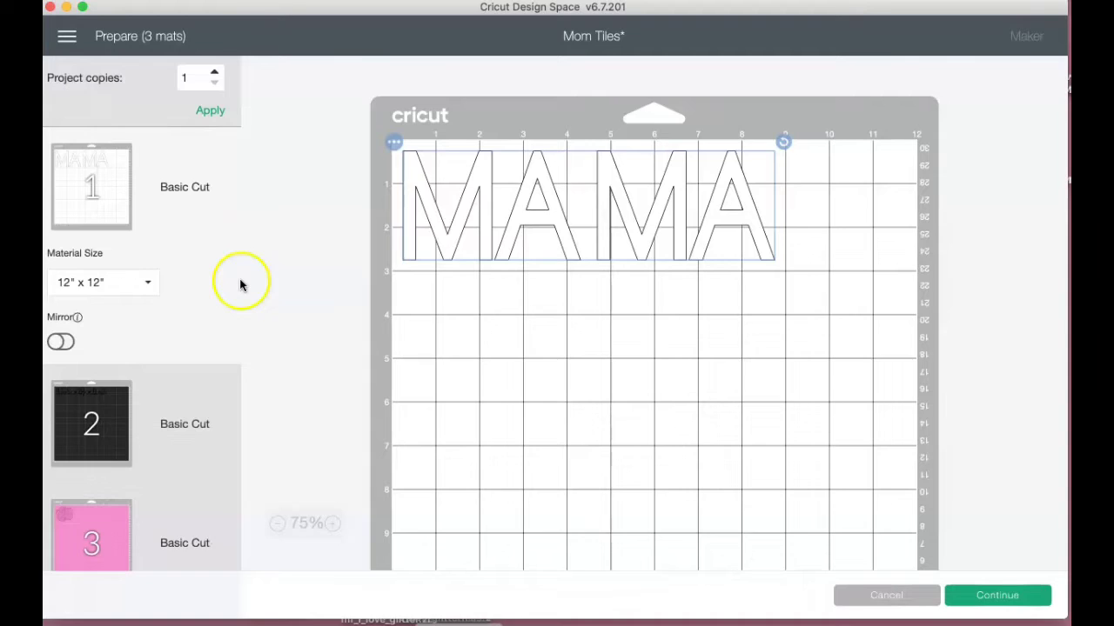
{"action": "left_click_drag", "start_coordinate": [597, 229], "coordinate": [617, 233]}
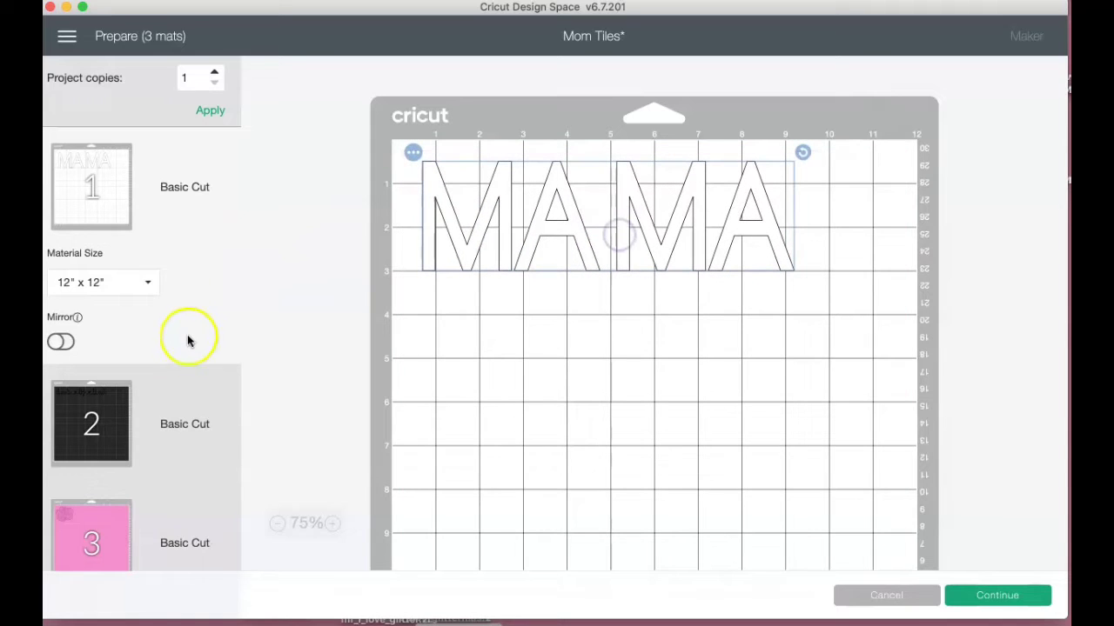
{"action": "scroll", "coordinate": [173, 341], "scroll_direction": "down", "scroll_amount": 2}
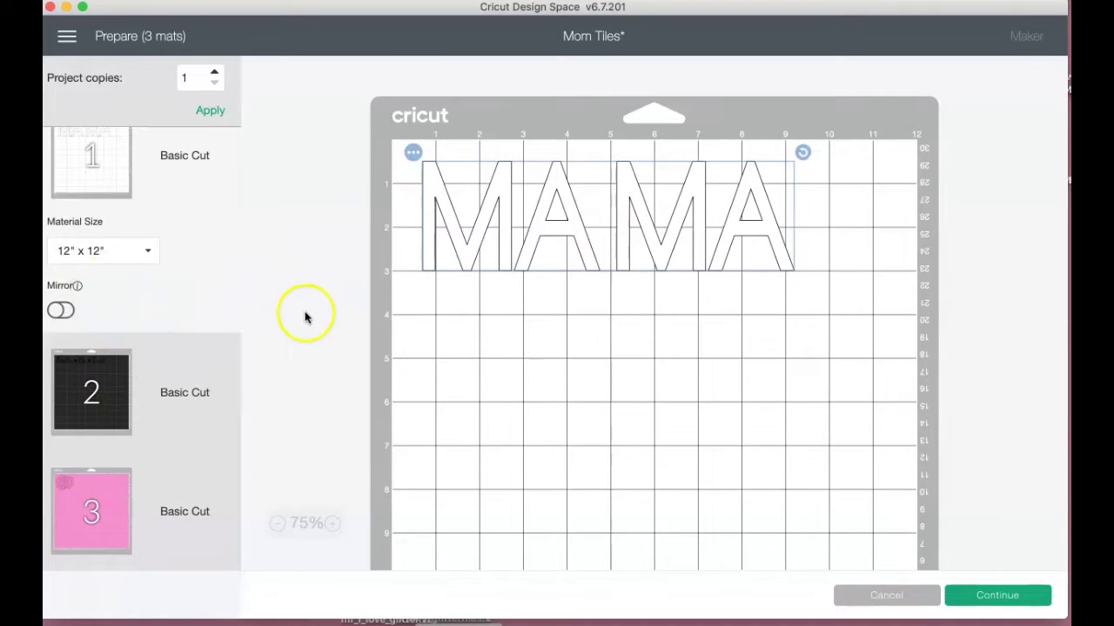
Transfer the script name line from the black mat to the white mat and place it below MAMA
{"action": "left_click", "coordinate": [102, 386]}
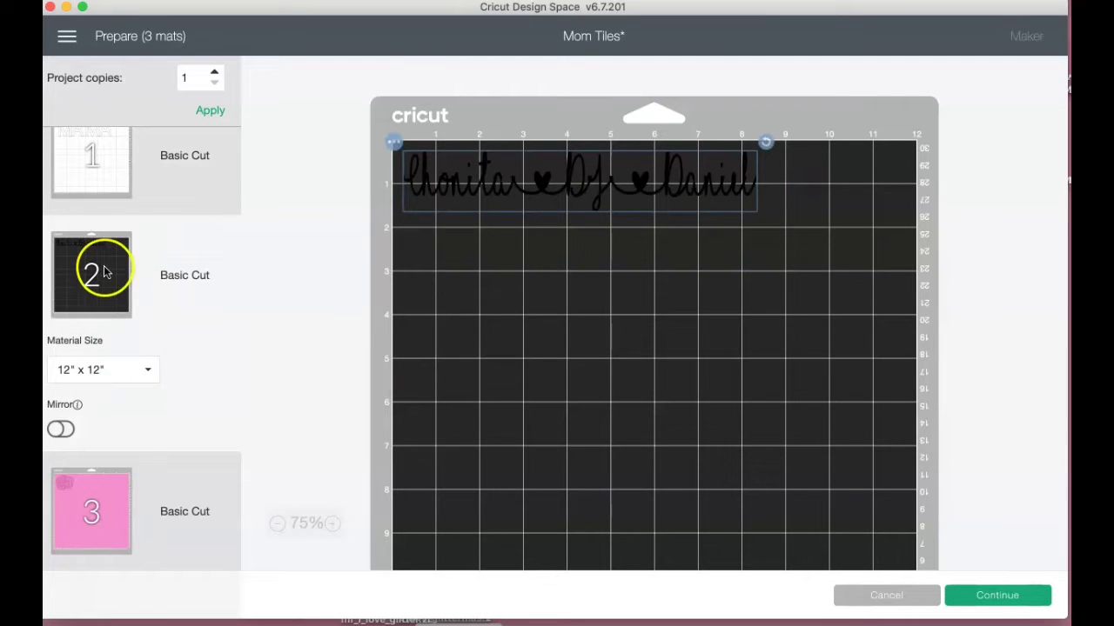
{"action": "left_click", "coordinate": [394, 142]}
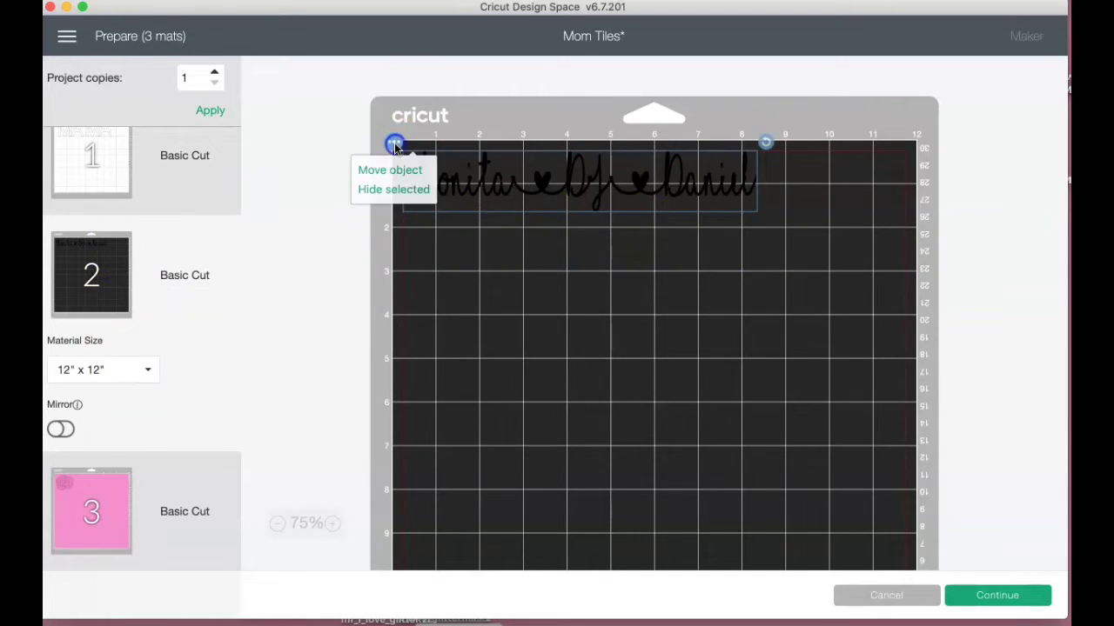
{"action": "left_click", "coordinate": [393, 170]}
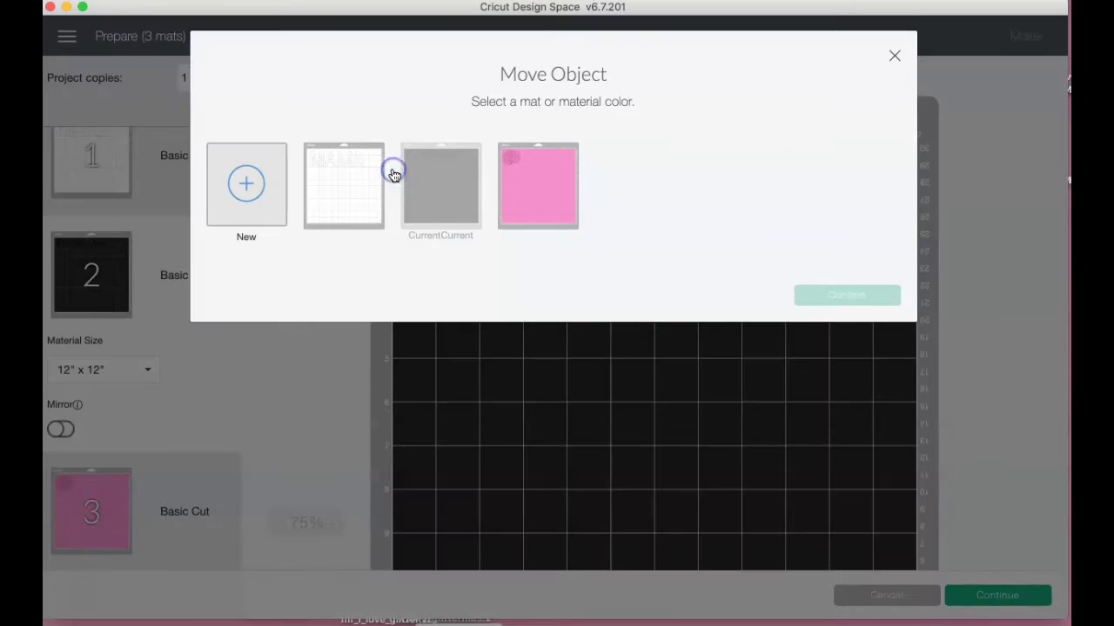
{"action": "left_click", "coordinate": [345, 191]}
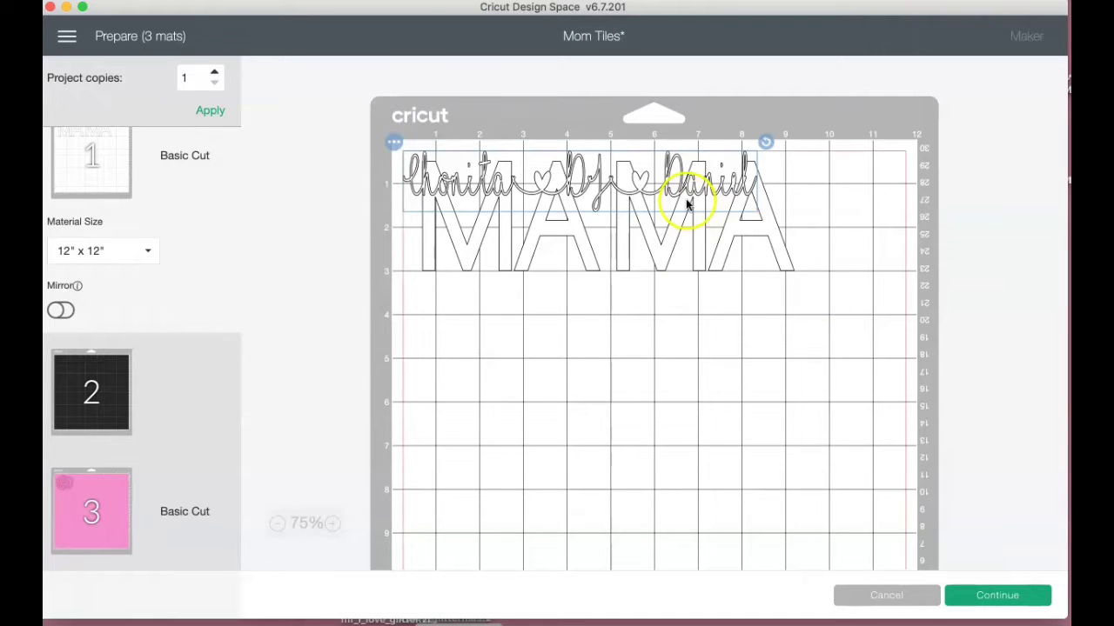
{"action": "left_click_drag", "start_coordinate": [675, 189], "coordinate": [694, 343]}
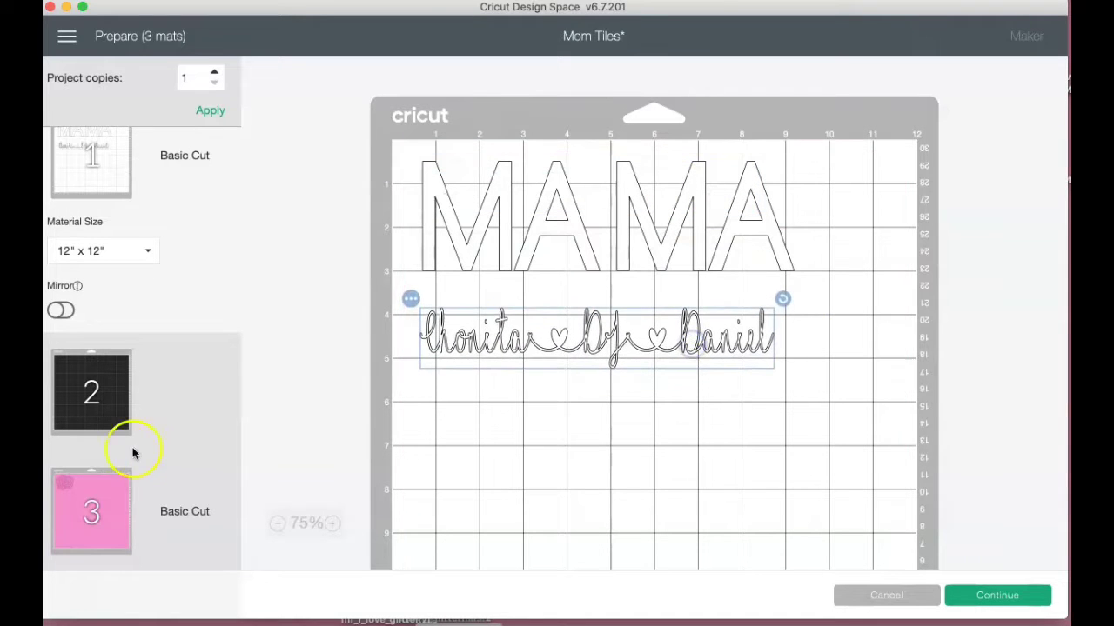
Transfer the left rose half from the pink mat to the white mat and place it below the script name line
{"action": "left_click", "coordinate": [116, 490]}
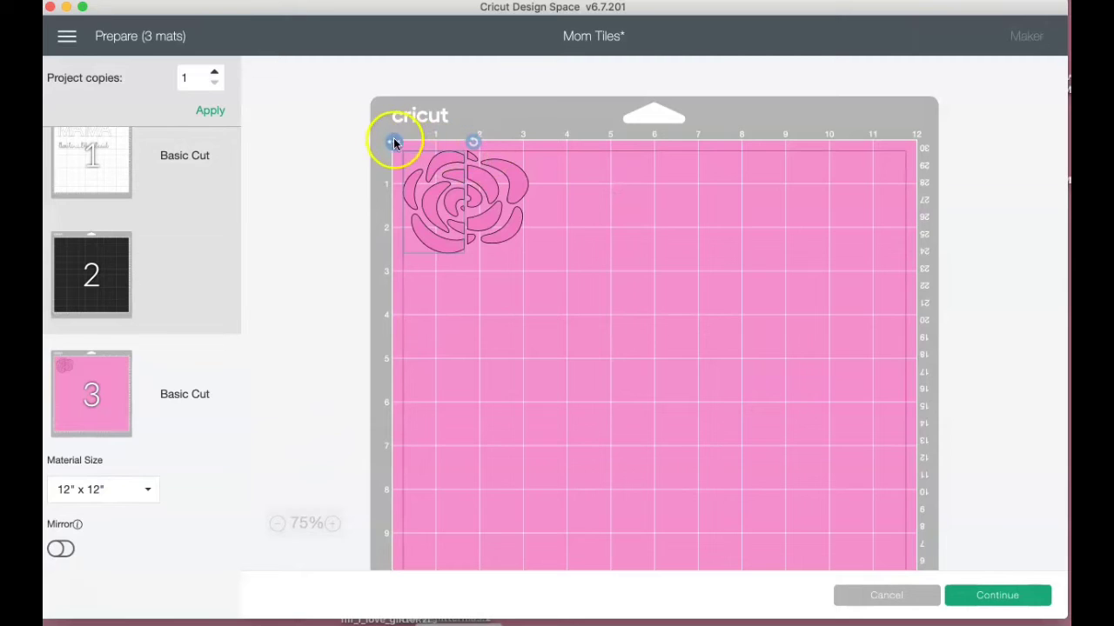
{"action": "left_click", "coordinate": [393, 142]}
{"action": "left_click", "coordinate": [400, 169]}
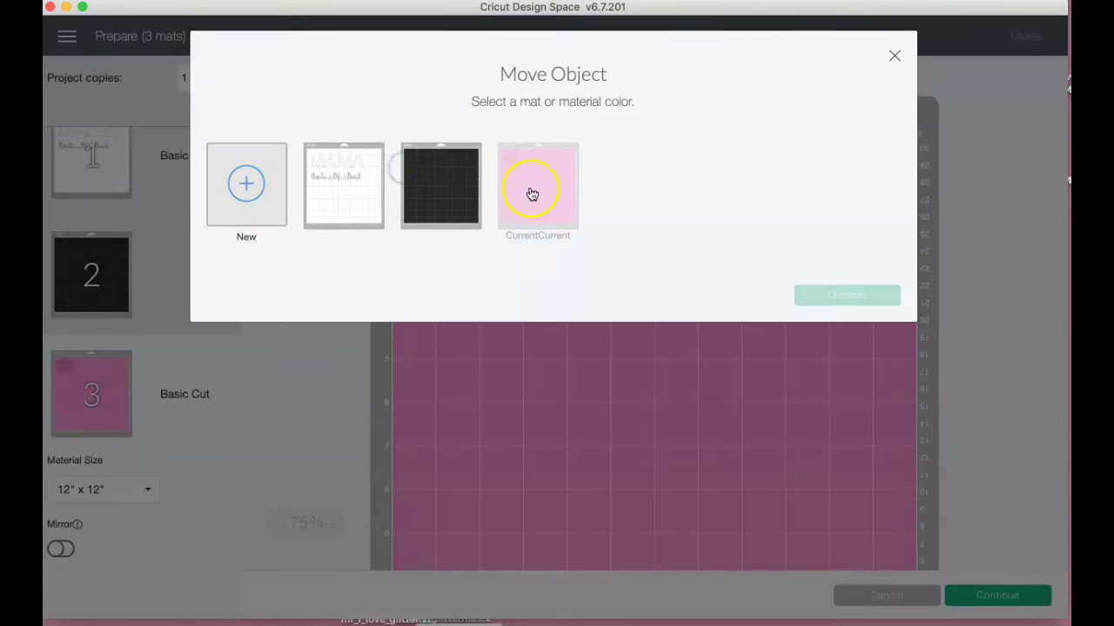
{"action": "left_click", "coordinate": [355, 193]}
{"action": "left_click", "coordinate": [833, 294]}
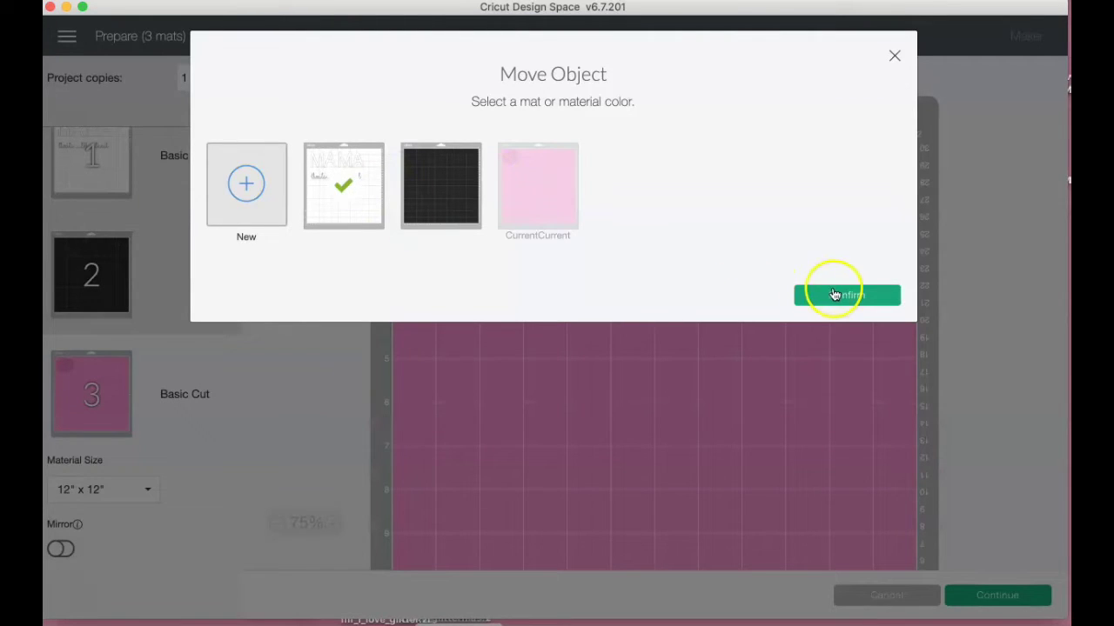
{"action": "left_click_drag", "start_coordinate": [443, 208], "coordinate": [481, 471]}
Transfer the remaining rose half to the white mat, place it below the name line, and shift the left half slightly down
{"action": "left_click", "coordinate": [82, 493]}
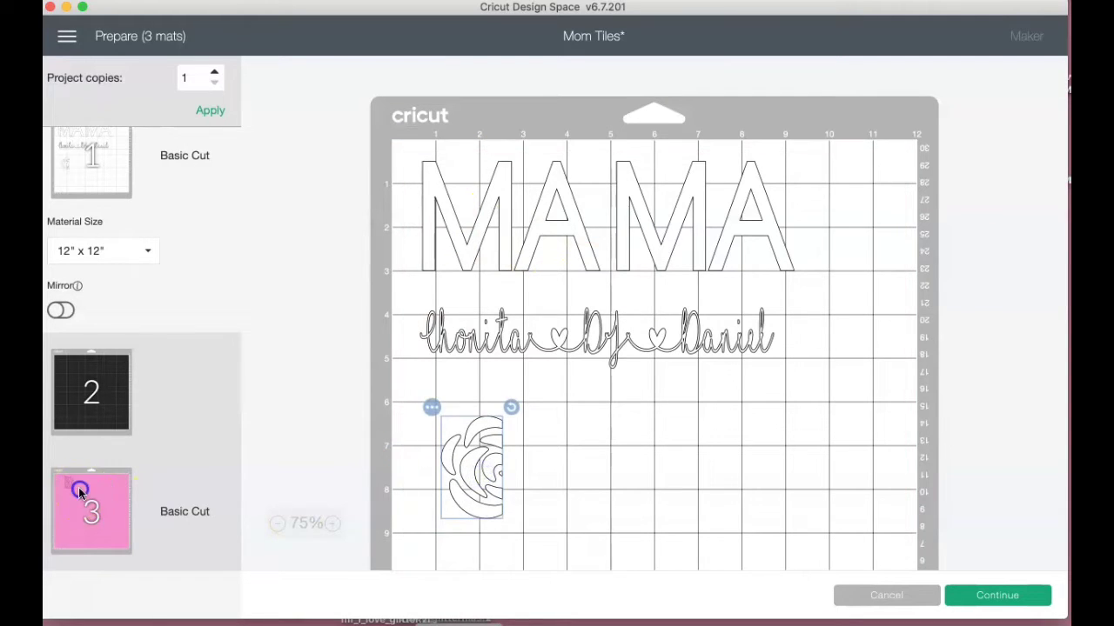
{"action": "left_click", "coordinate": [458, 141]}
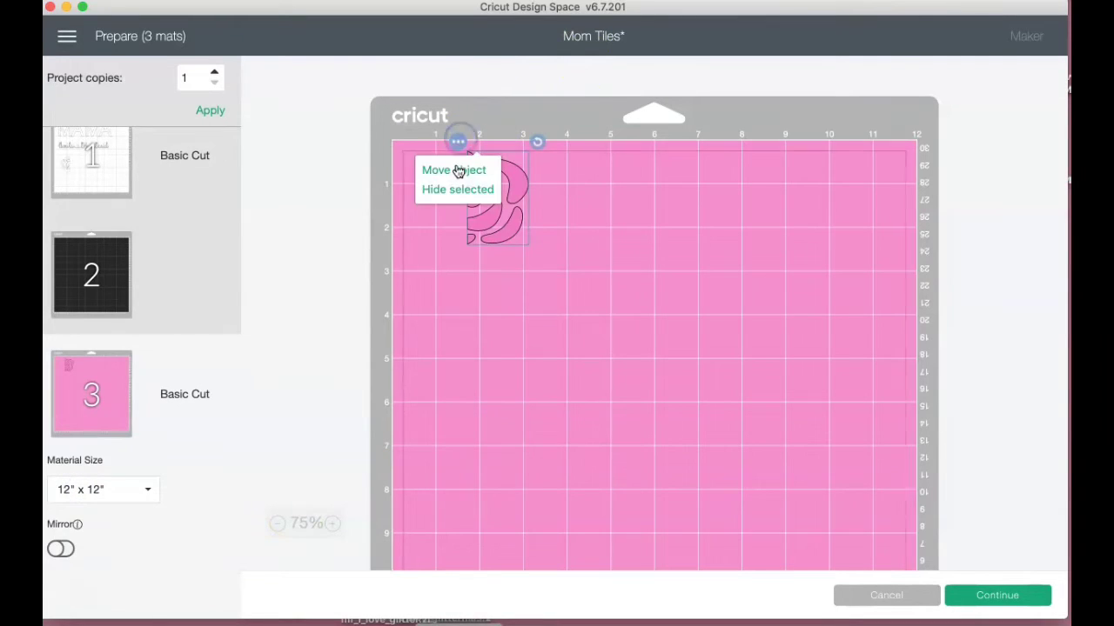
{"action": "left_click", "coordinate": [458, 171]}
{"action": "left_click", "coordinate": [355, 179]}
{"action": "left_click", "coordinate": [856, 297]}
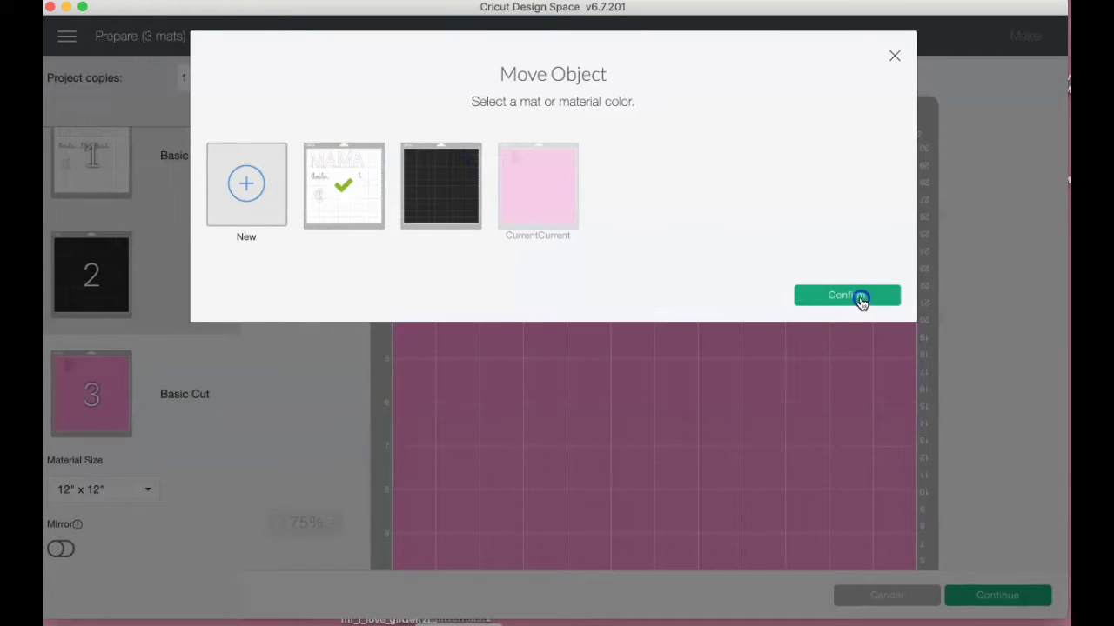
{"action": "left_click_drag", "start_coordinate": [507, 233], "coordinate": [683, 506]}
{"action": "left_click_drag", "start_coordinate": [464, 475], "coordinate": [466, 525]}
Reposition MAMA near the upper left corner of the mat and lower the script name line to widen the gap between them
{"action": "scroll", "coordinate": [466, 522], "scroll_direction": "down", "scroll_amount": 3}
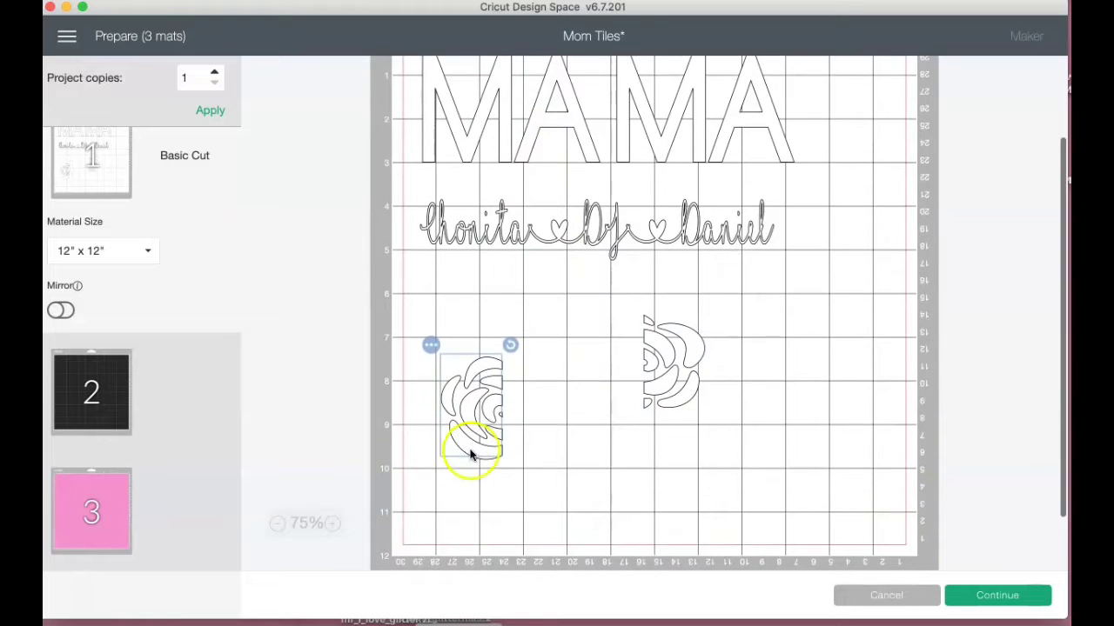
{"action": "mouse_move", "coordinate": [602, 110]}
{"action": "left_mouse_down"}
{"action": "mouse_move", "coordinate": [621, 137]}
{"action": "mouse_move", "coordinate": [612, 113]}
{"action": "left_mouse_up"}
{"action": "scroll", "coordinate": [611, 114], "scroll_direction": "up", "scroll_amount": 3}
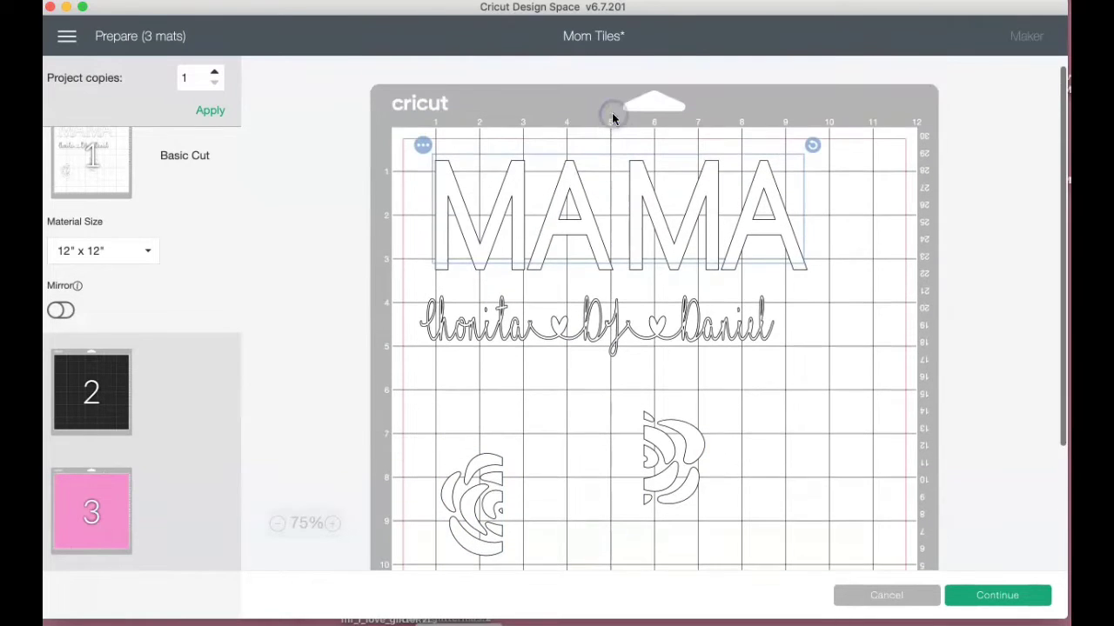
{"action": "left_click_drag", "start_coordinate": [607, 178], "coordinate": [588, 185]}
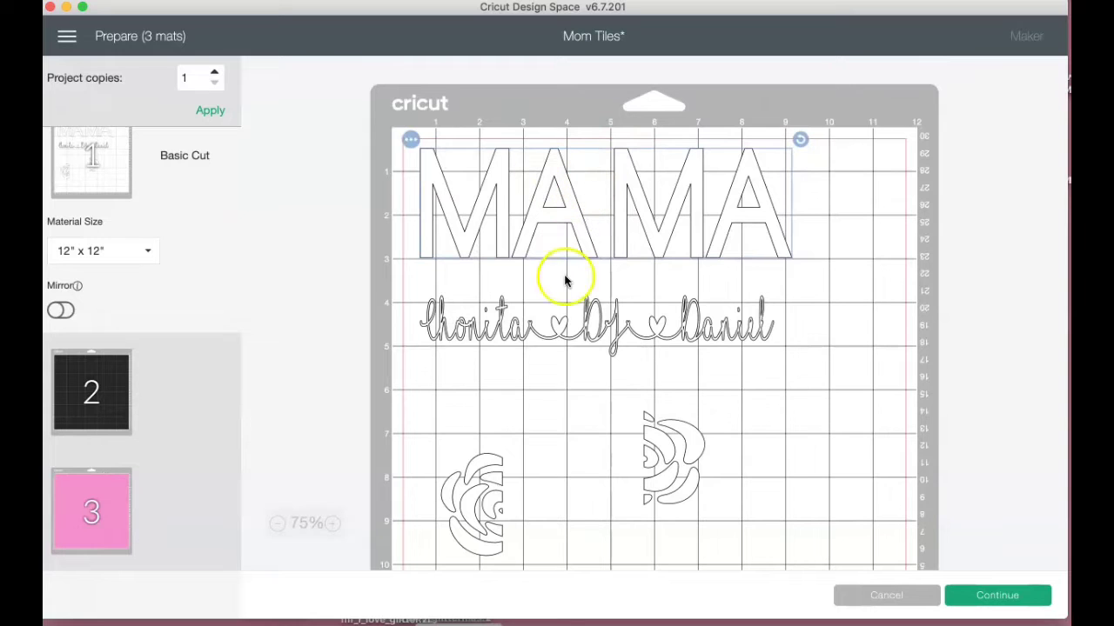
{"action": "left_click_drag", "start_coordinate": [617, 323], "coordinate": [606, 348]}
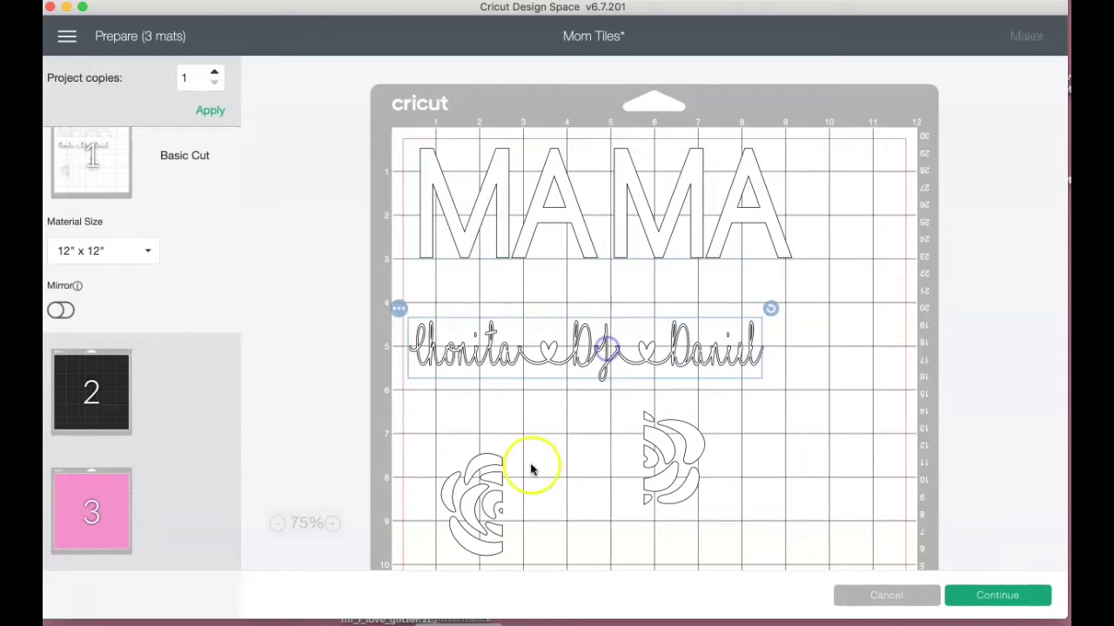
Place the two rose halves side by side near the mat's left edge with a small gap and nudge MAMA slightly upward
{"action": "left_click_drag", "start_coordinate": [481, 489], "coordinate": [450, 485]}
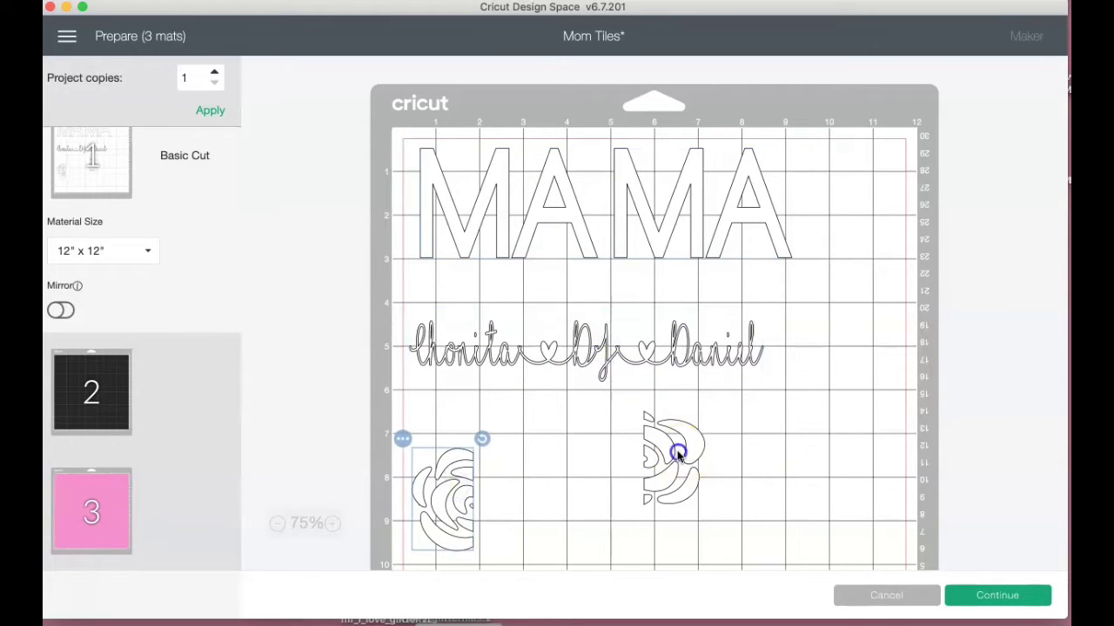
{"action": "left_click_drag", "start_coordinate": [678, 453], "coordinate": [531, 497]}
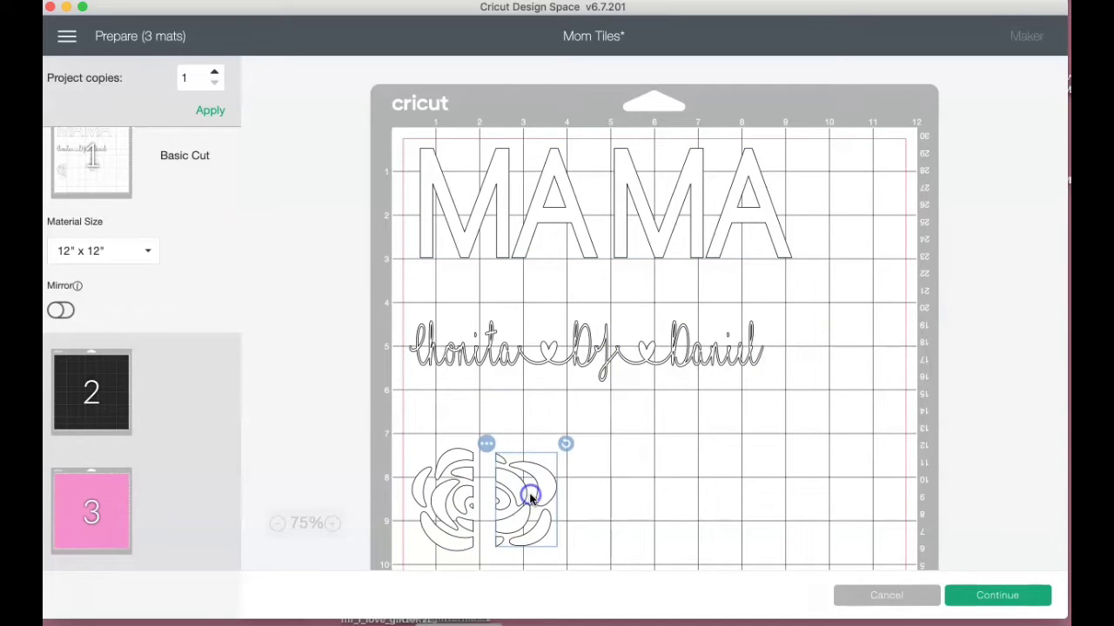
{"action": "left_click_drag", "start_coordinate": [586, 204], "coordinate": [586, 201]}
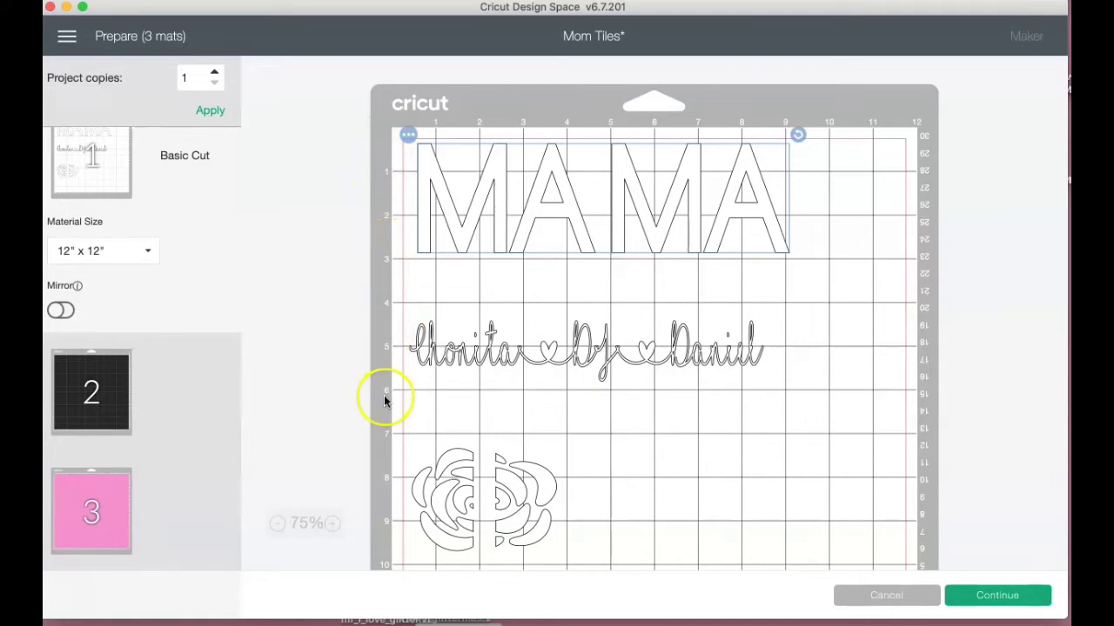
{"action": "scroll", "coordinate": [383, 396], "scroll_direction": "down", "scroll_amount": 3}
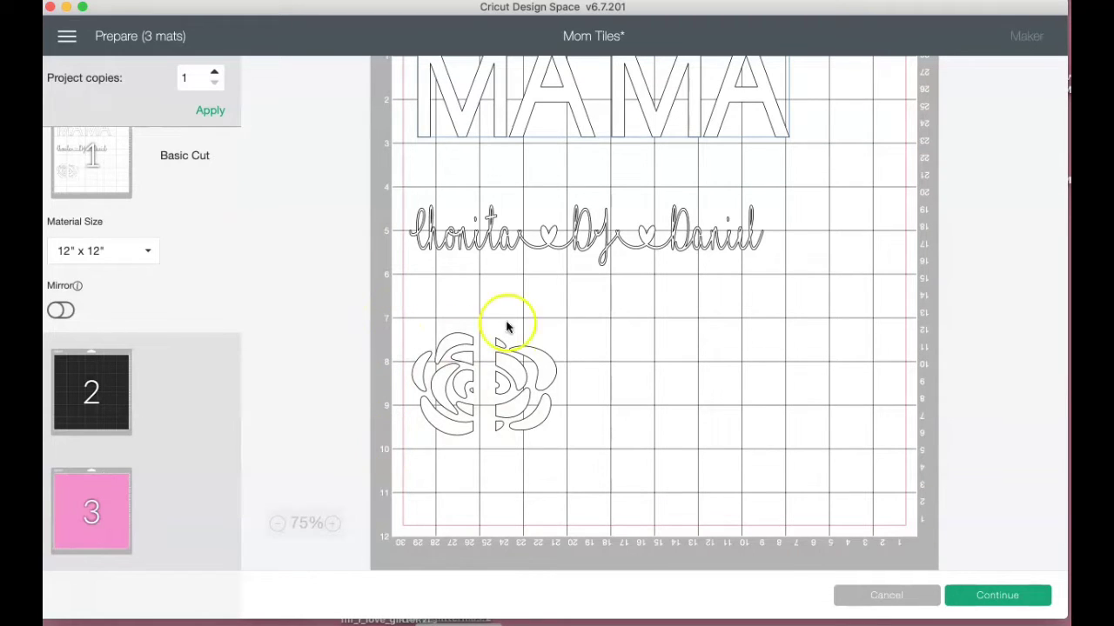
{"action": "scroll", "coordinate": [647, 348], "scroll_direction": "up", "scroll_amount": 3}
{"action": "scroll", "coordinate": [646, 352], "scroll_direction": "down", "scroll_amount": 2}
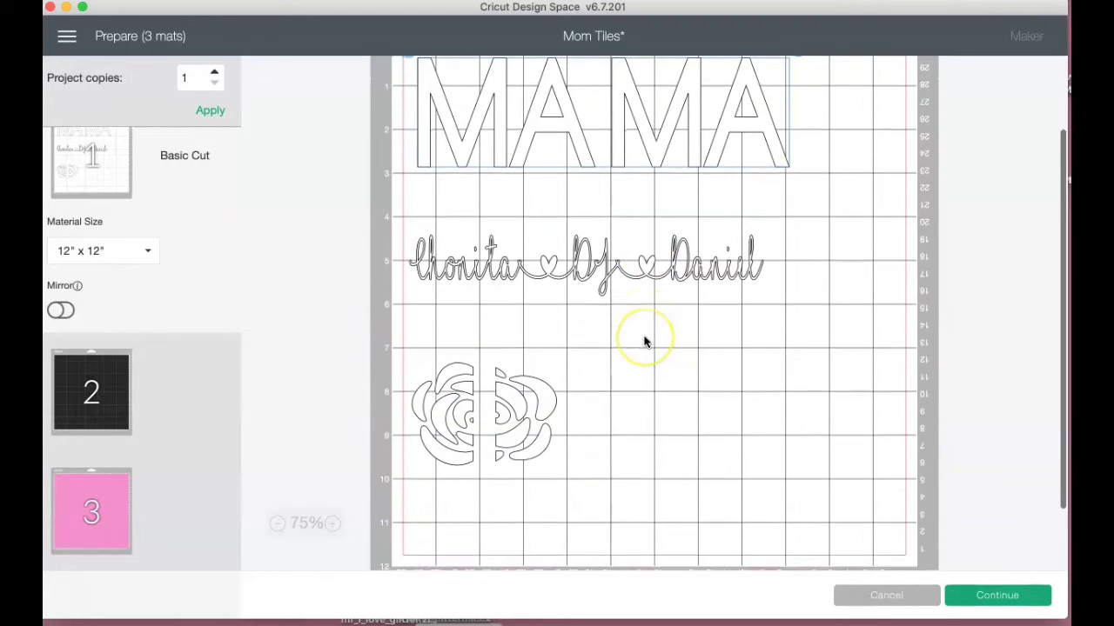
{"action": "scroll", "coordinate": [644, 341], "scroll_direction": "up", "scroll_amount": 2}
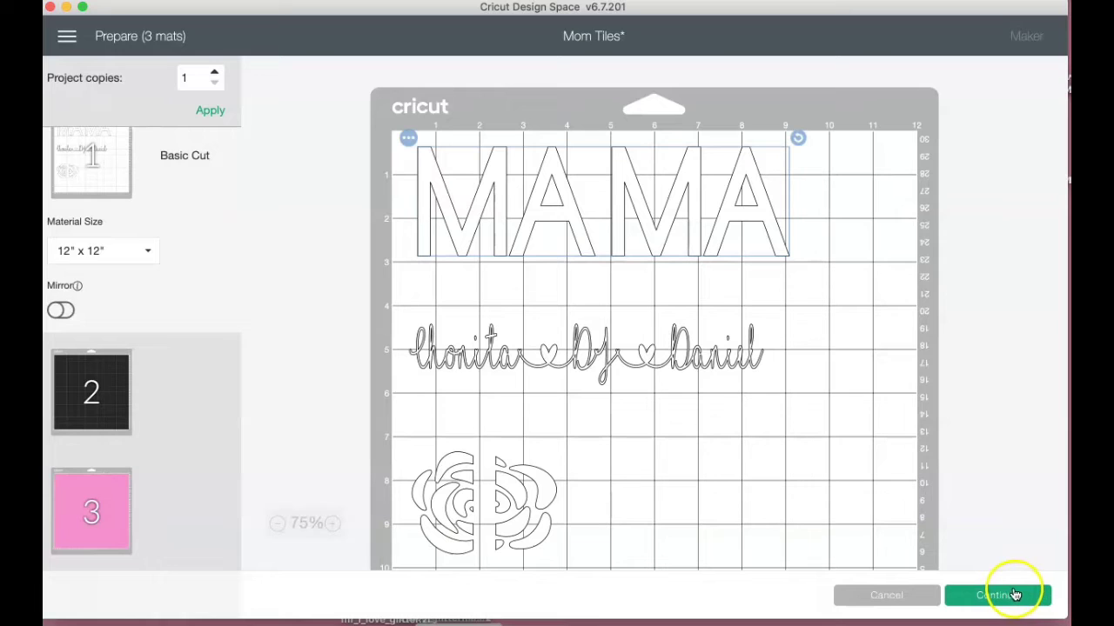
Continue to the cut setup and set the base material to Premium Vinyl with More pressure
{"action": "left_click", "coordinate": [1013, 595]}
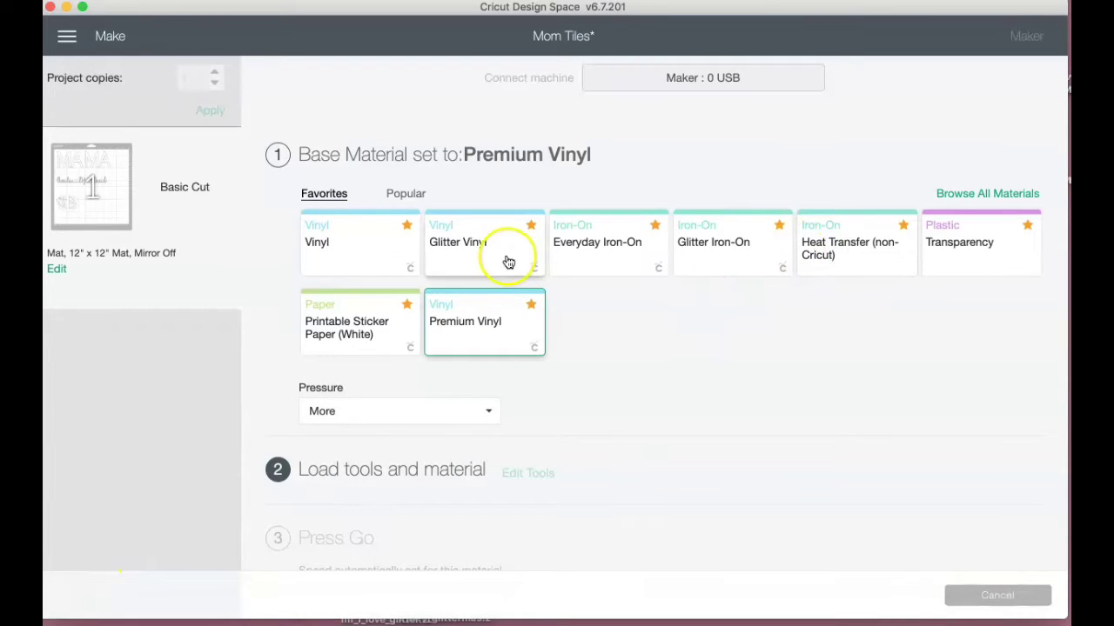
{"action": "left_click", "coordinate": [345, 241]}
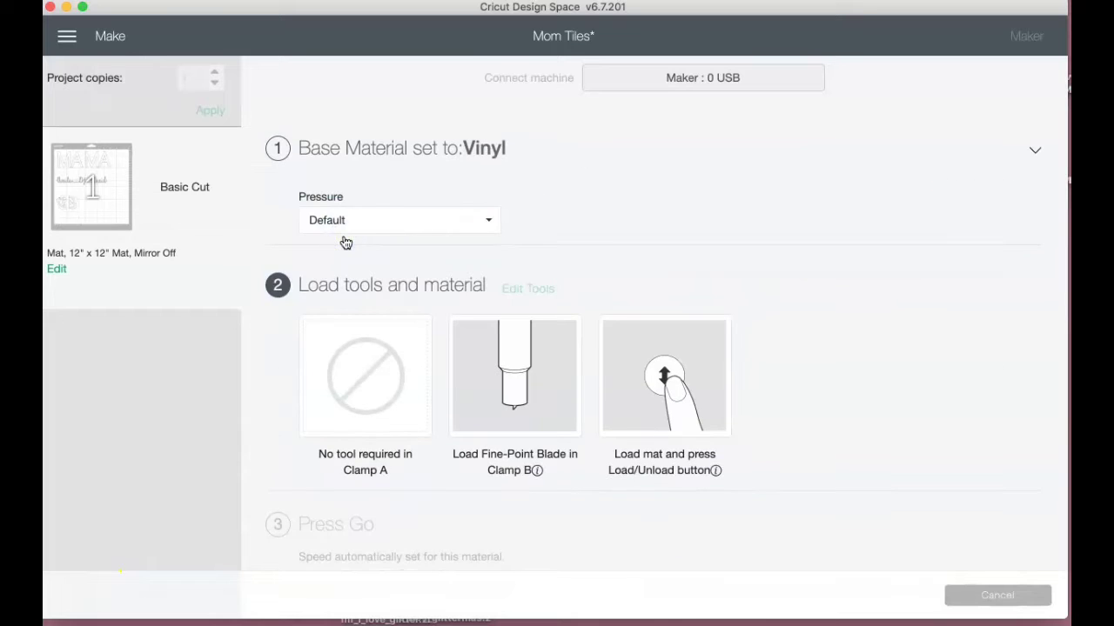
{"action": "left_click", "coordinate": [1011, 150]}
{"action": "left_click", "coordinate": [517, 336]}
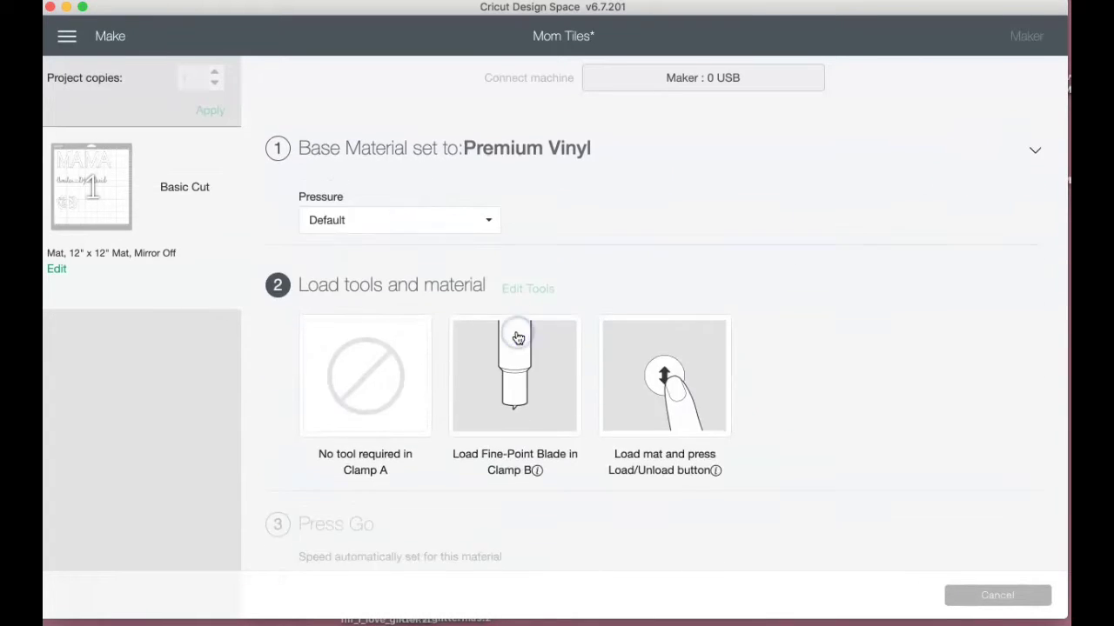
{"action": "left_click", "coordinate": [441, 225]}
{"action": "left_click", "coordinate": [401, 247]}
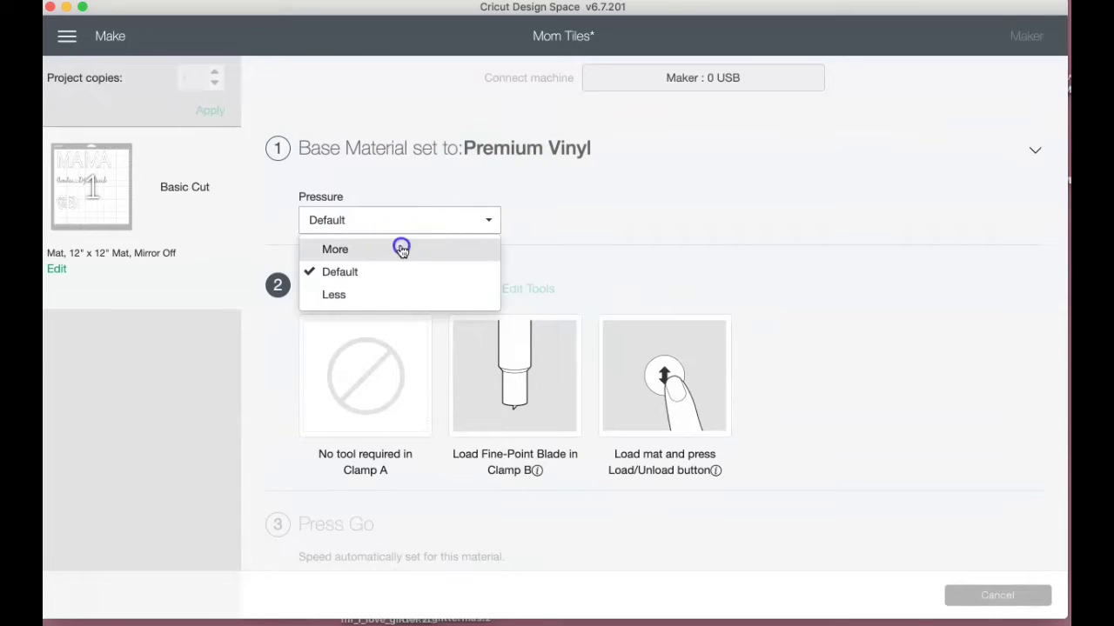